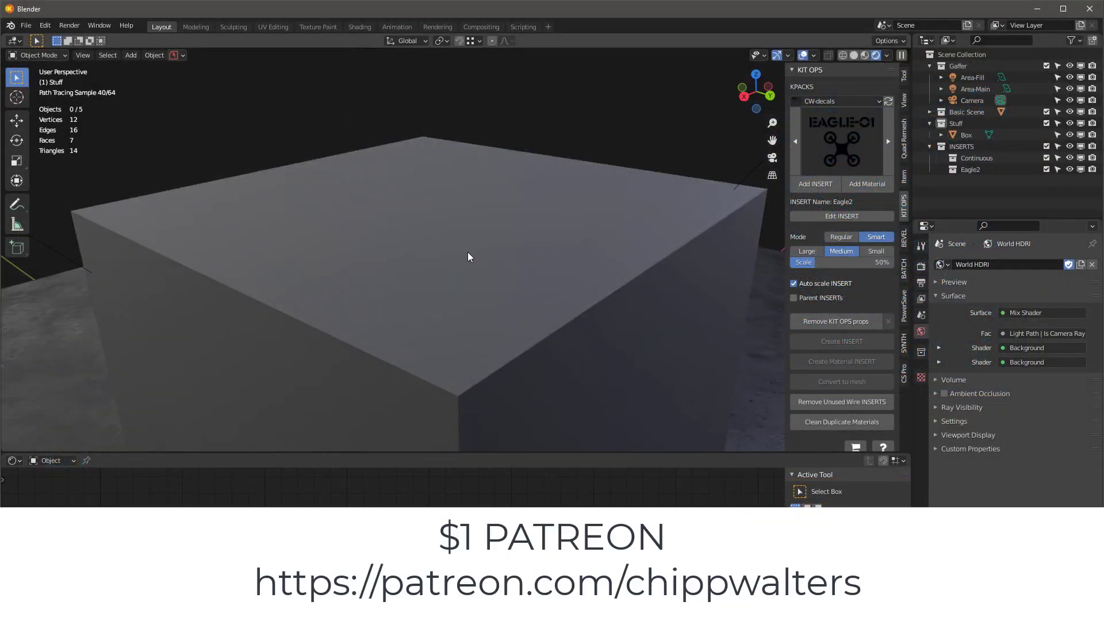
# Switch the viewport to Material Preview shading and place the Eagle2 decal INSERT on the box's upper face
pyautogui.scroll(3, 463, 259)
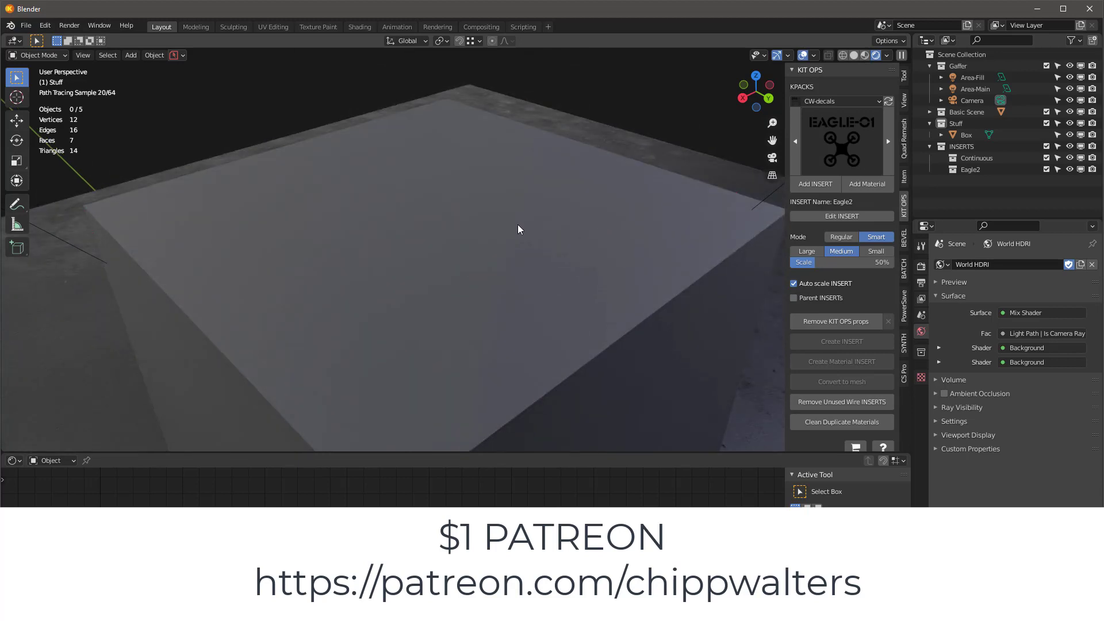
pyautogui.press('z')
pyautogui.click(499, 438)
pyautogui.click(816, 183)
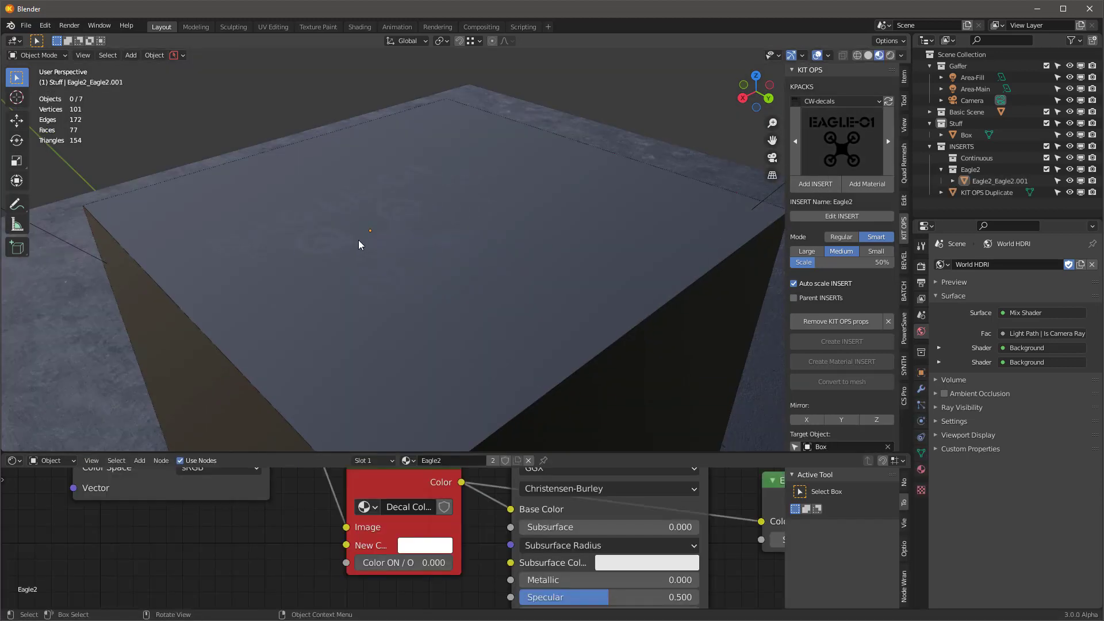
pyautogui.press('3')
pyautogui.press('1')
pyautogui.scroll(-2, 378, 251)
pyautogui.click(378, 252)
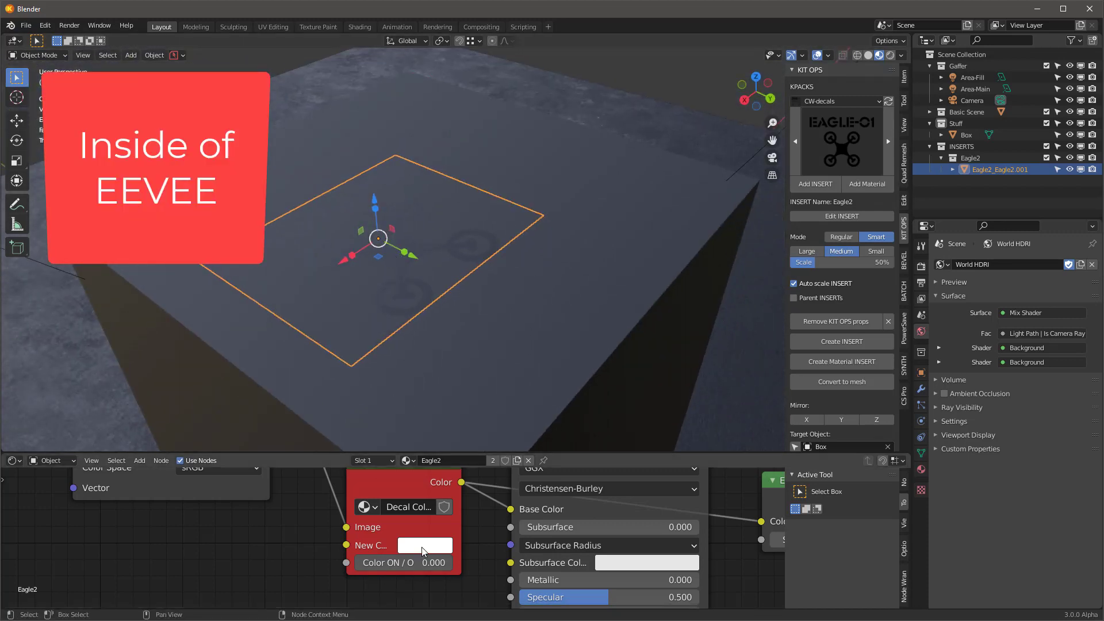
# Set the Eagle2 decal's new color to light blue (H 0.583, S 0.895, V 1.000) and its color switch value to 1.000
pyautogui.click(424, 547)
pyautogui.click(482, 333)
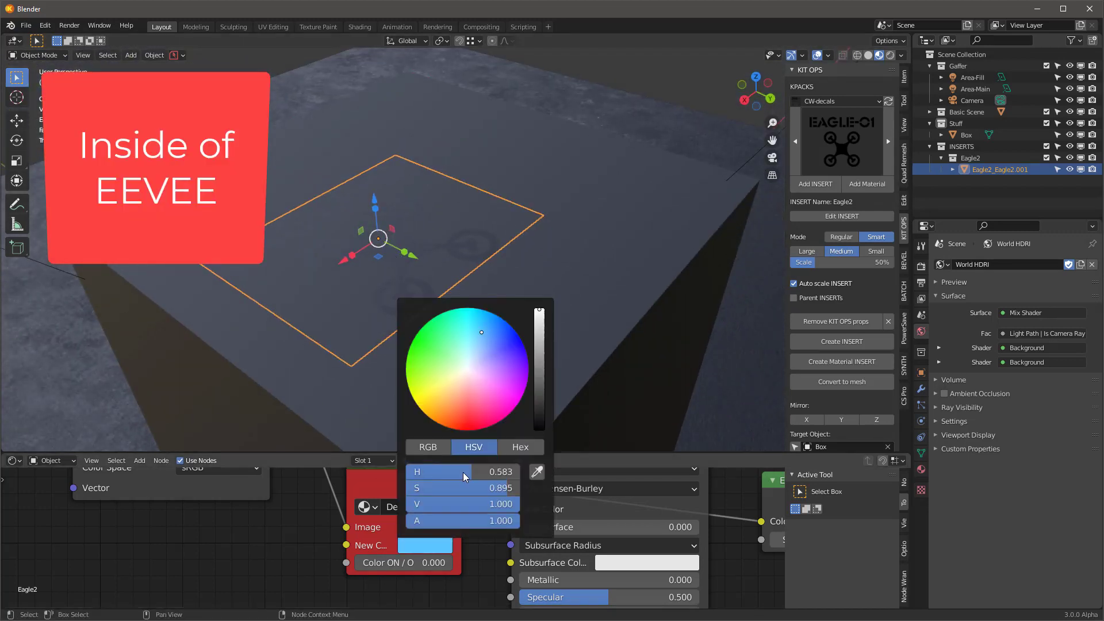
pyautogui.moveTo(379, 563); pyautogui.dragTo(397, 563)
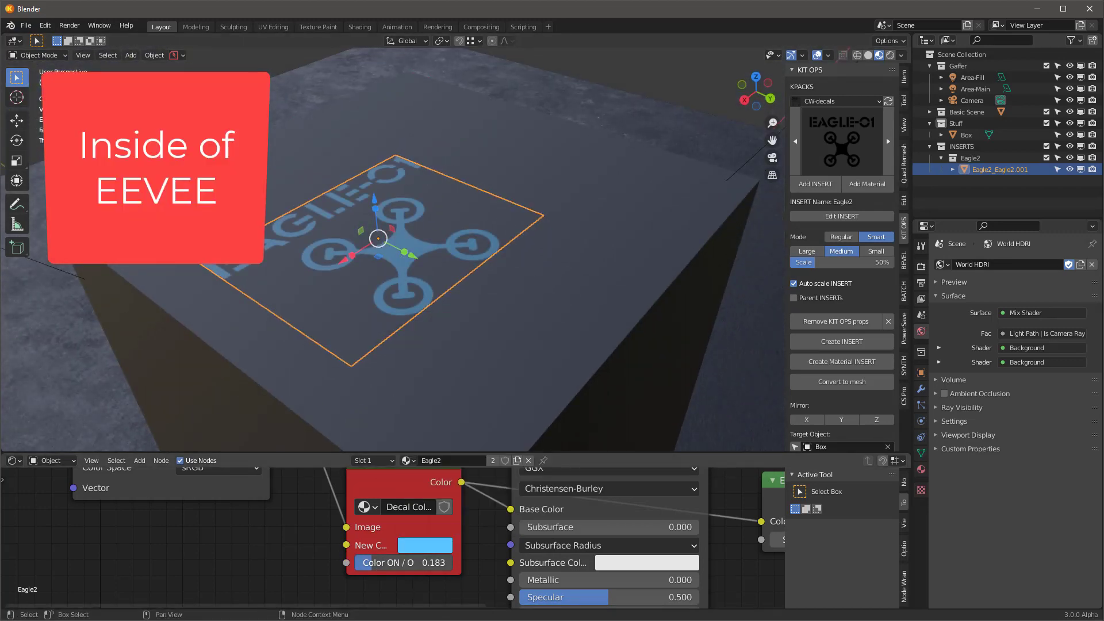
pyautogui.click(471, 314)
pyautogui.scroll(4, 464, 337)
pyautogui.moveTo(462, 322); pyautogui.dragTo(473, 305, button='middle')
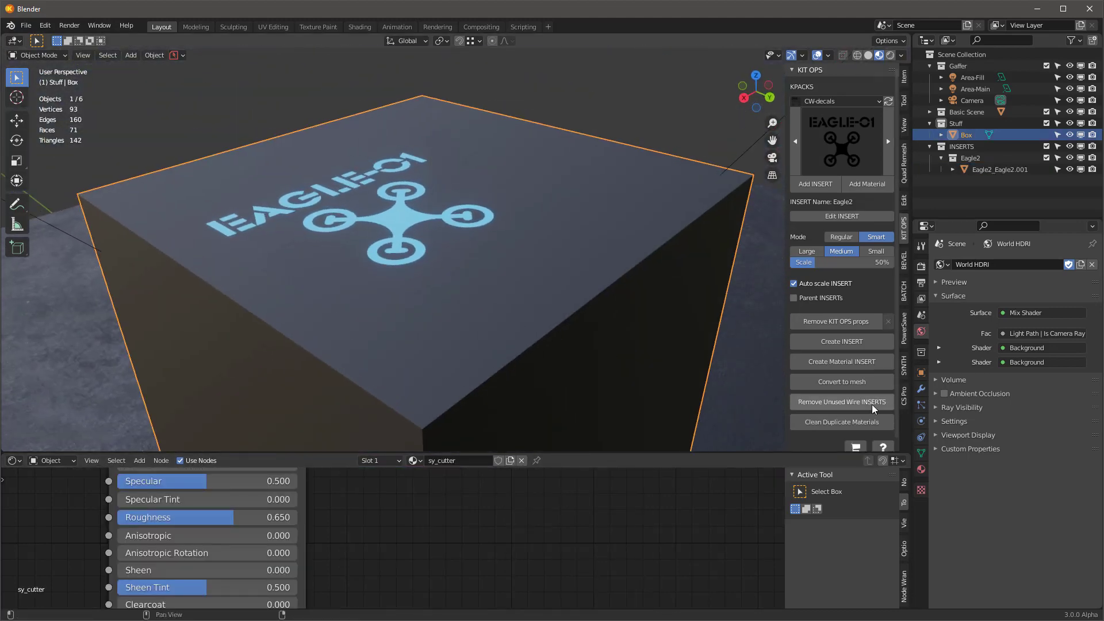
# Switch the viewport to Rendered shading and inspect the blue Eagle2 decal up close
pyautogui.click(921, 389)
pyautogui.press('z')
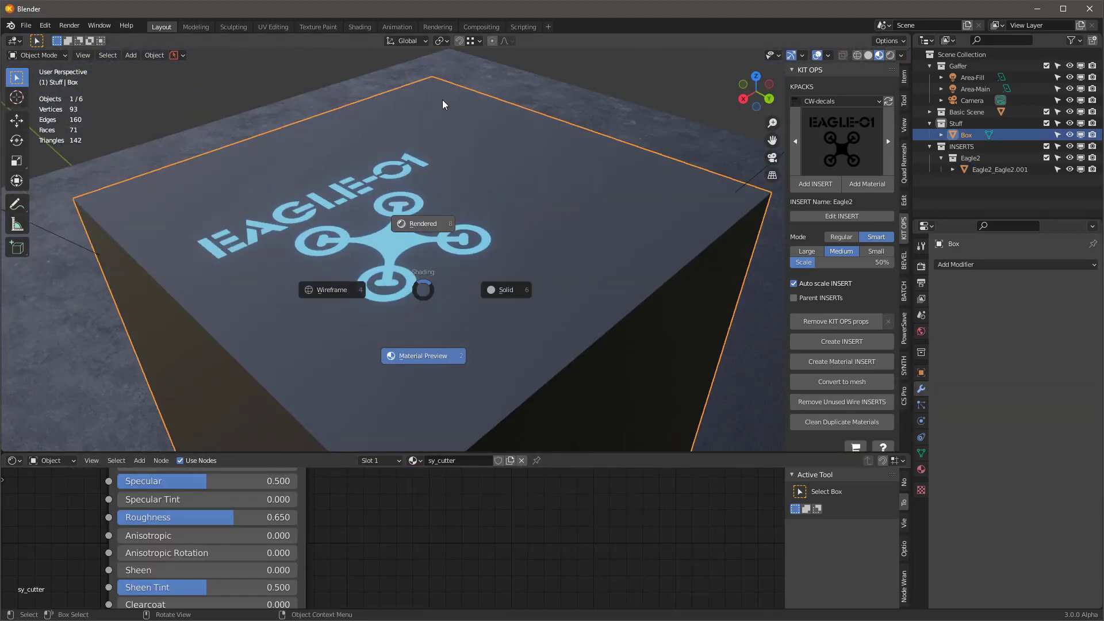
pyautogui.click(443, 99)
pyautogui.scroll(3, 402, 222)
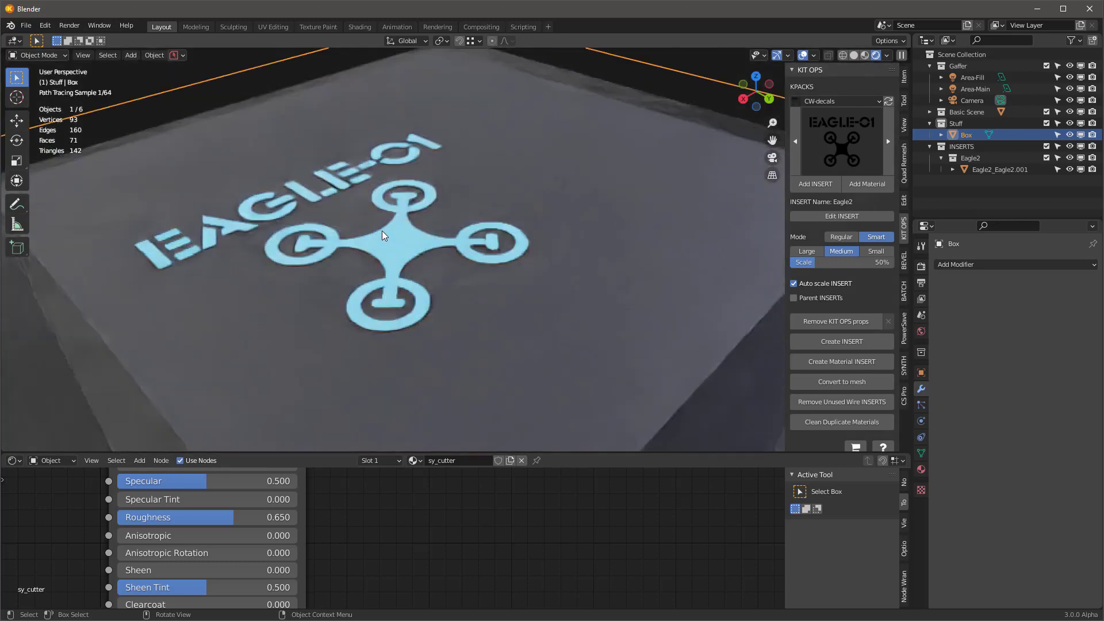
pyautogui.moveTo(412, 238); pyautogui.dragTo(438, 253, button='middle')
pyautogui.scroll(-2, 551, 250)
pyautogui.scroll(2, 495, 375)
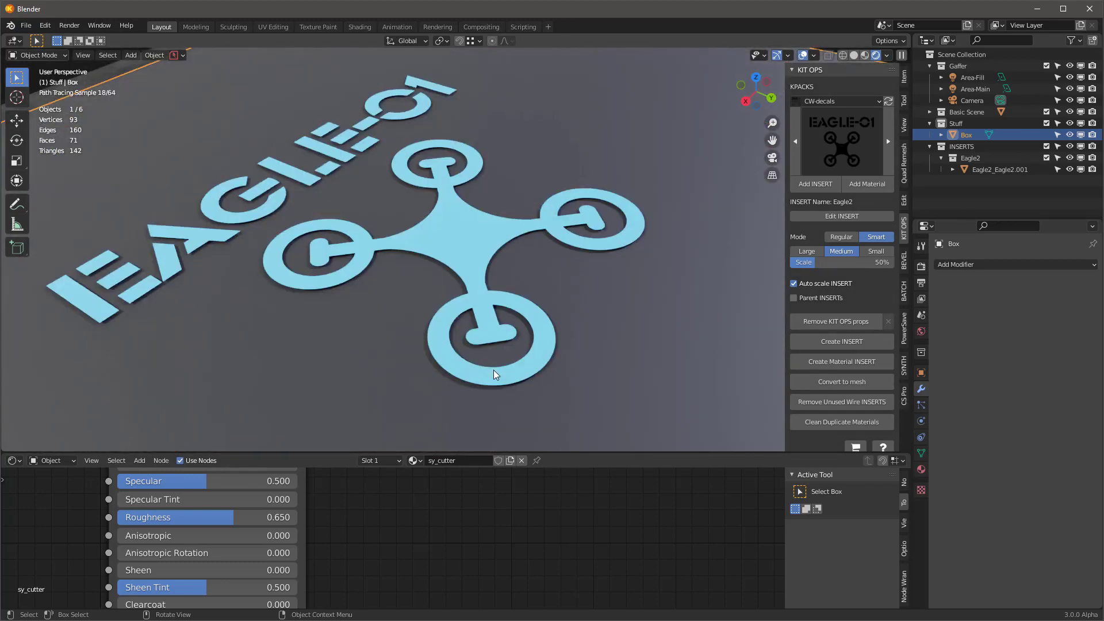
# Disable Diffuse, Glossy and Shadow ray visibility for the box
pyautogui.click(921, 372)
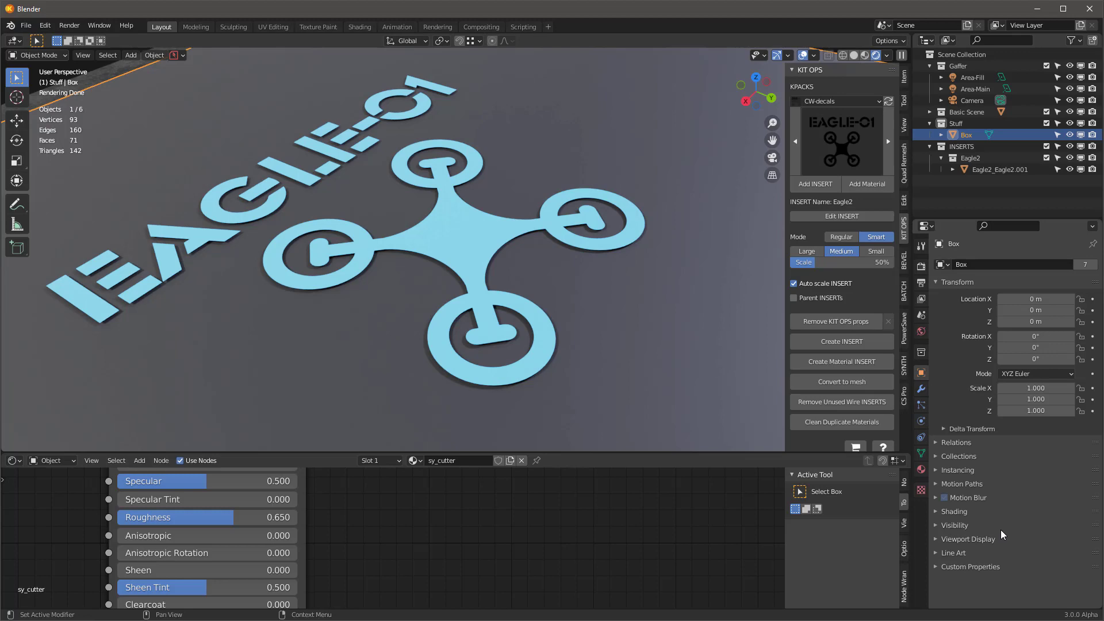
pyautogui.click(946, 525)
pyautogui.scroll(-8, 977, 495)
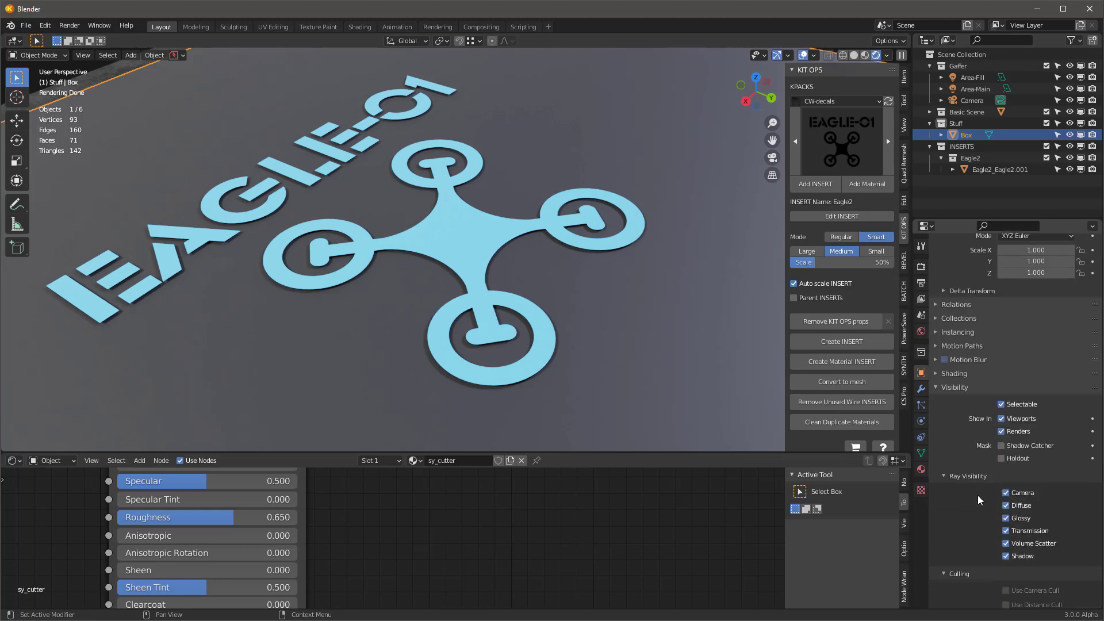
pyautogui.click(1007, 470)
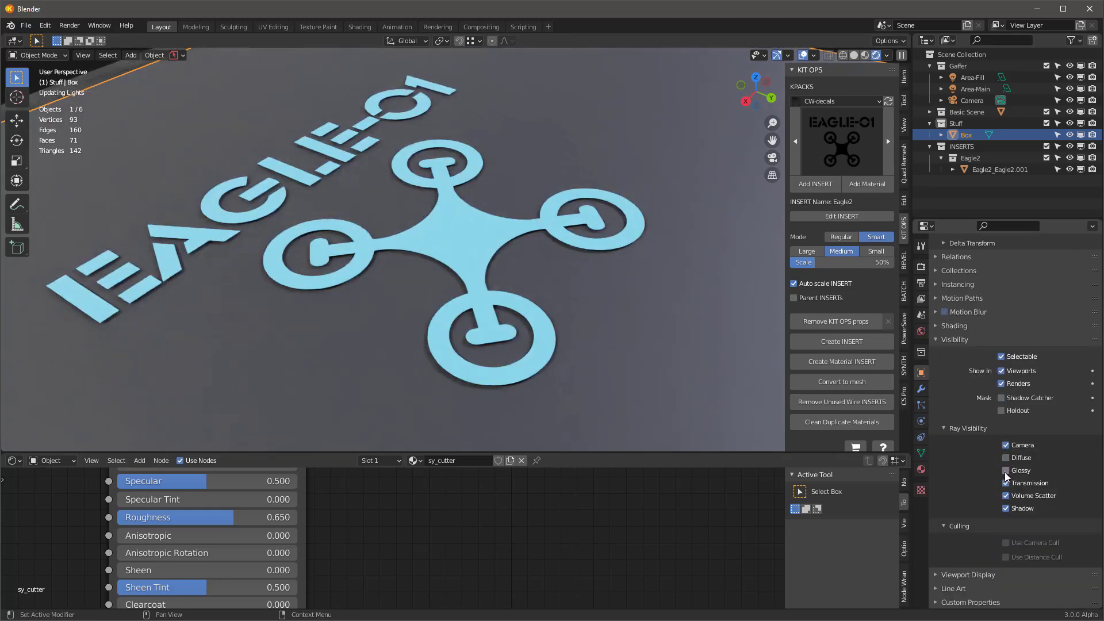
pyautogui.click(1006, 509)
# Disable Diffuse, Glossy and Shadow ray visibility for the Eagle2 decal
pyautogui.click(472, 255)
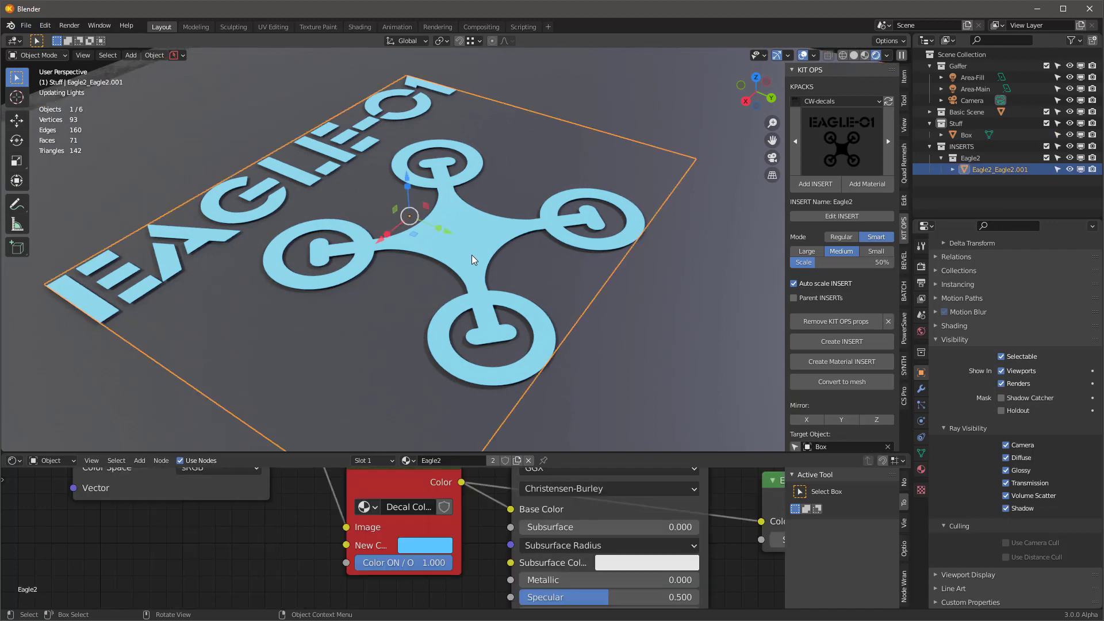
pyautogui.click(1006, 457)
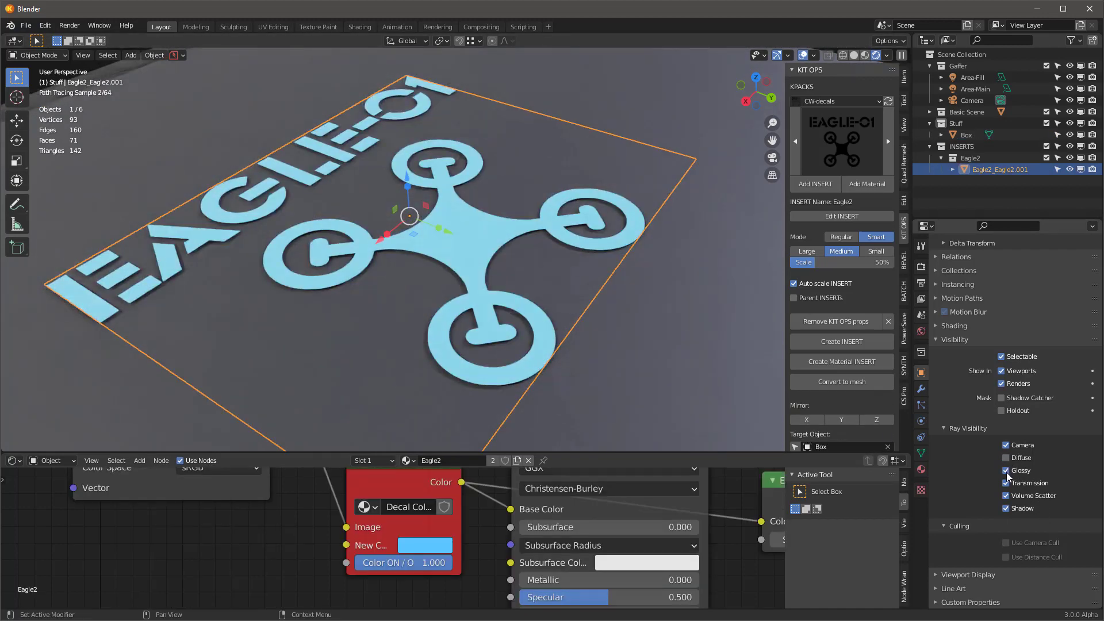
pyautogui.click(1006, 470)
pyautogui.click(1006, 508)
pyautogui.moveTo(504, 308); pyautogui.dragTo(473, 301, button='middle')
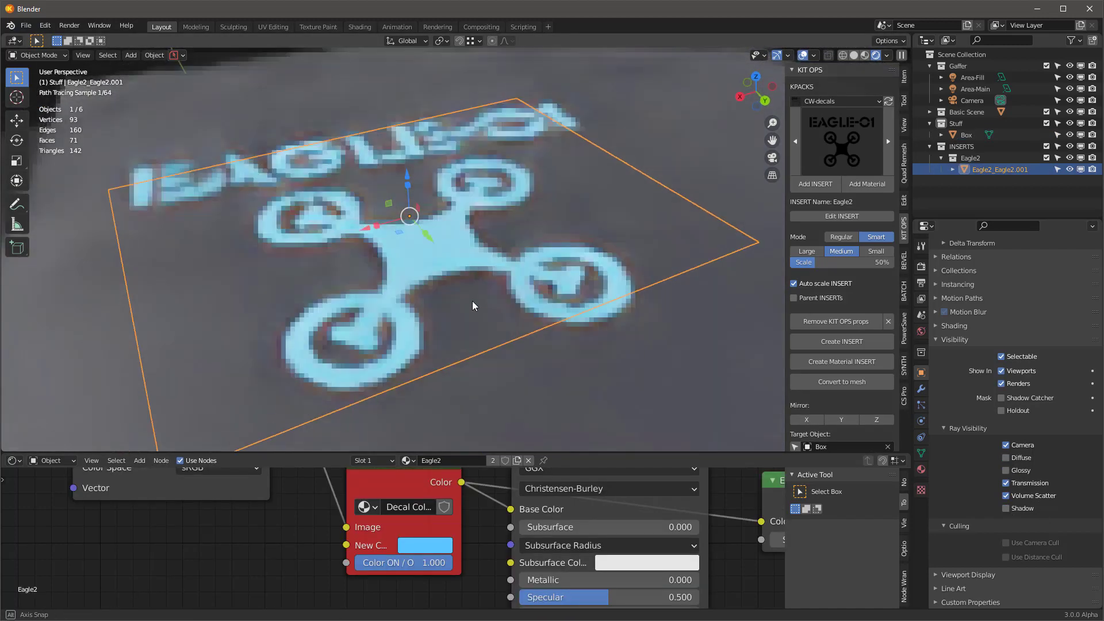
# Re-enable Diffuse, Glossy and Shadow ray visibility for the box and check the decal's render from near and far
pyautogui.click(719, 357)
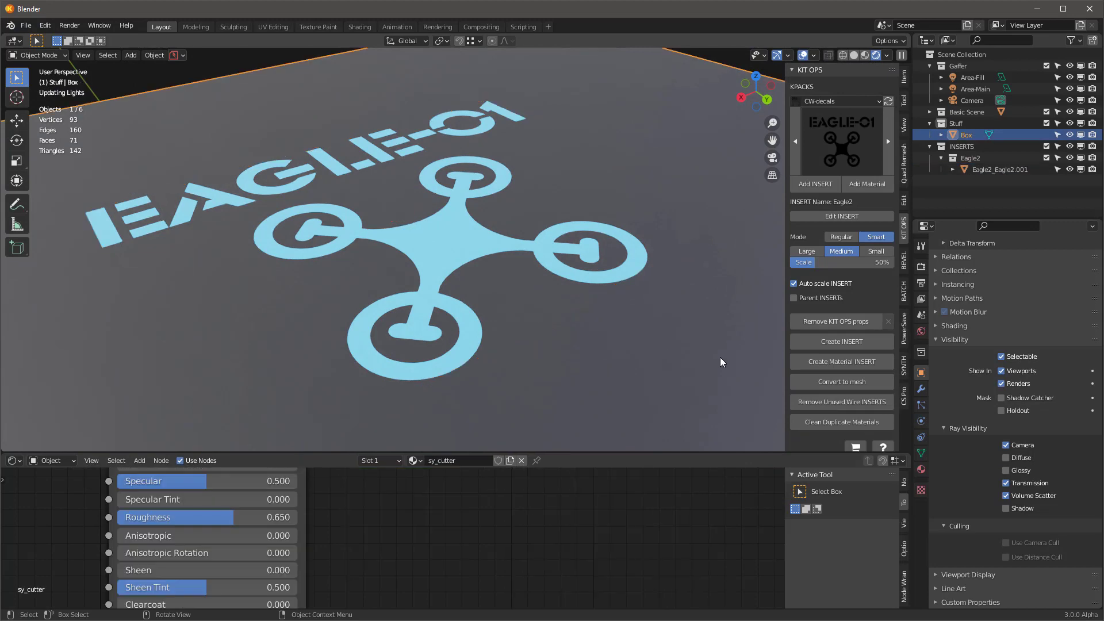
pyautogui.click(1005, 470)
pyautogui.click(1006, 508)
pyautogui.scroll(-5, 498, 298)
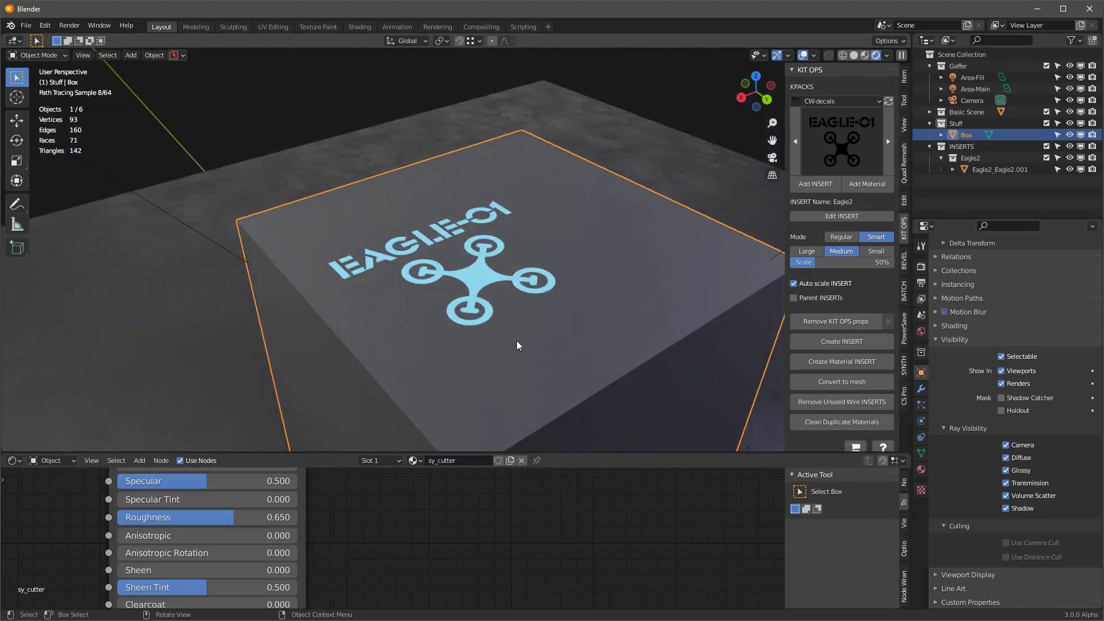
pyautogui.scroll(6, 509, 286)
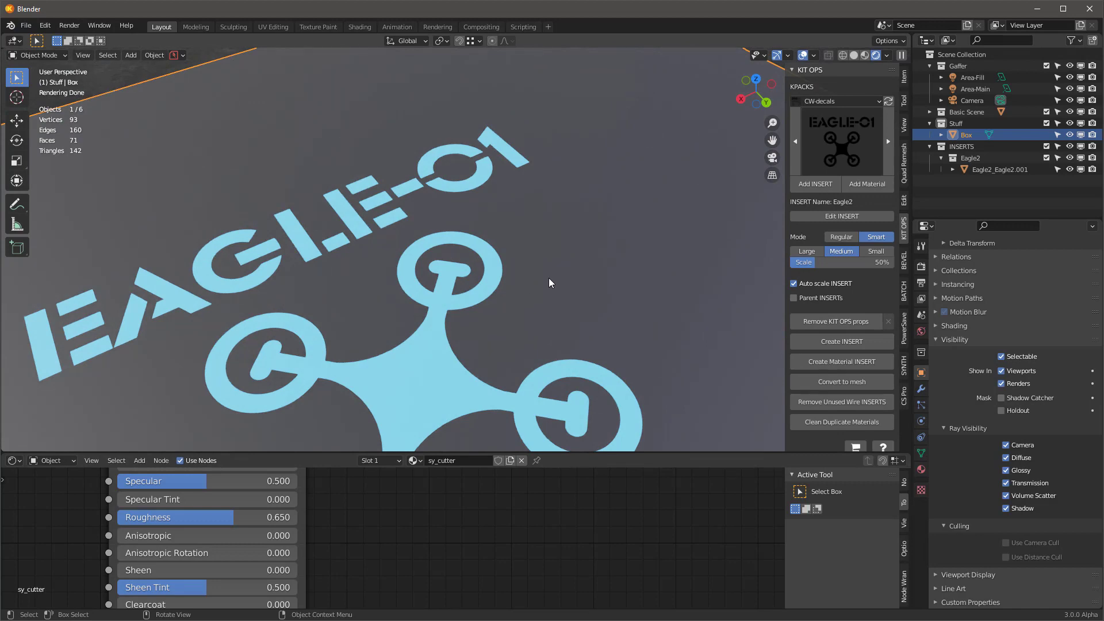
pyautogui.scroll(-5, 522, 265)
pyautogui.scroll(4, 523, 295)
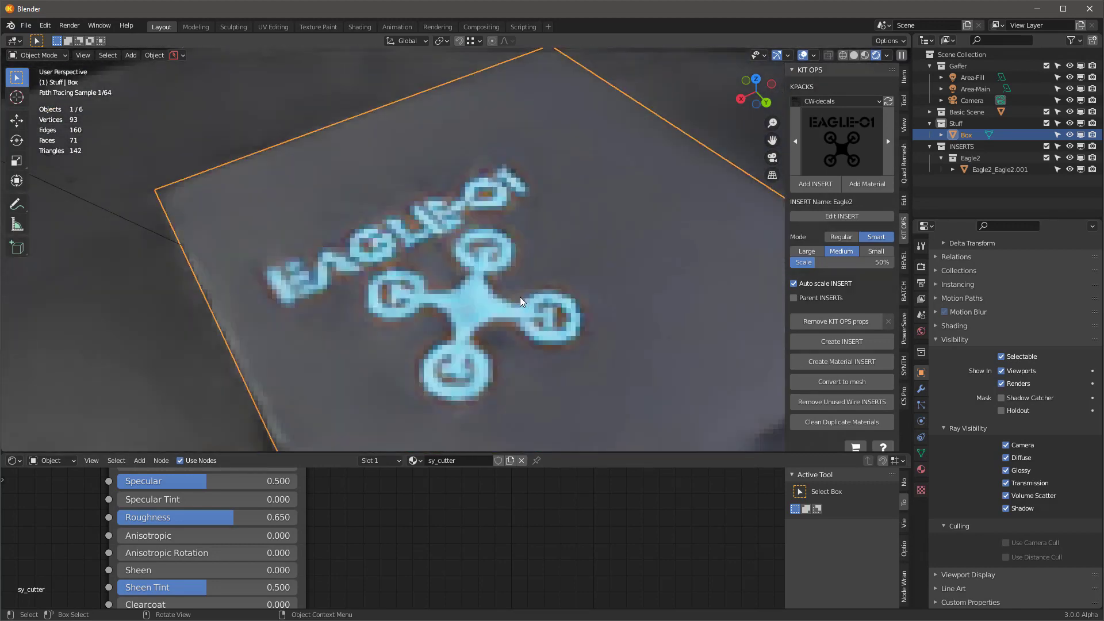
# Delete the Eagle2 decal from the box
pyautogui.click(473, 292)
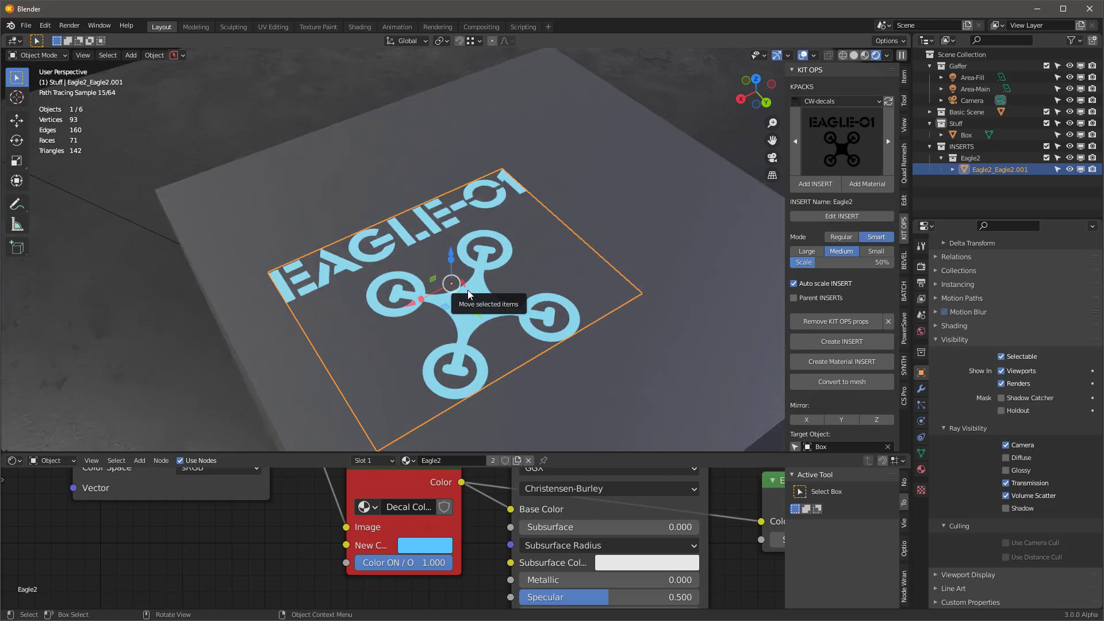
pyautogui.press('x')
pyautogui.click(467, 289)
pyautogui.scroll(3, 445, 300)
pyautogui.scroll(-5, 452, 281)
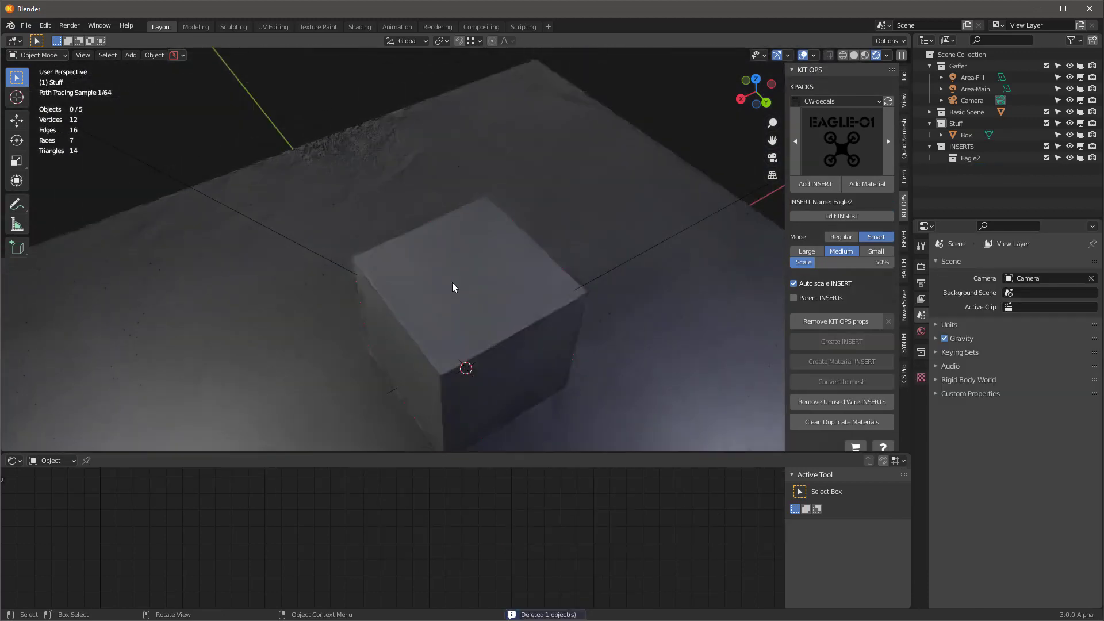
# Return to Material Preview shading and, with the box selected, choose the mx_screen1 INSERT from the MA-Objects-Controls KPACK
pyautogui.press('z')
pyautogui.click(515, 416)
pyautogui.moveTo(525, 316); pyautogui.dragTo(492, 259, button='middle')
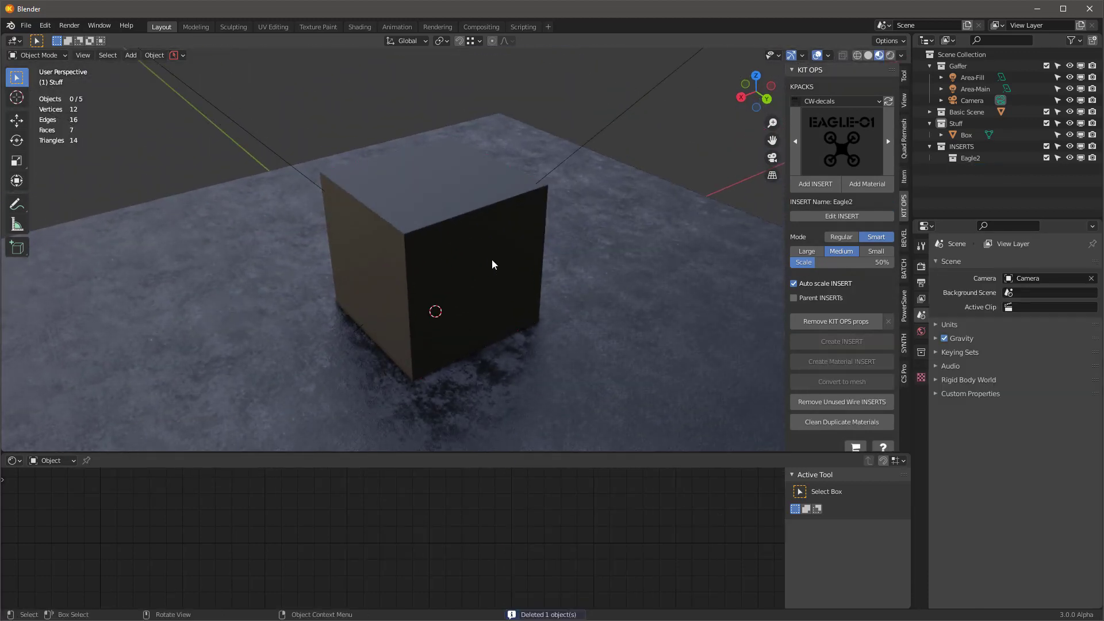
pyautogui.scroll(2, 491, 258)
pyautogui.click(498, 261)
pyautogui.click(839, 101)
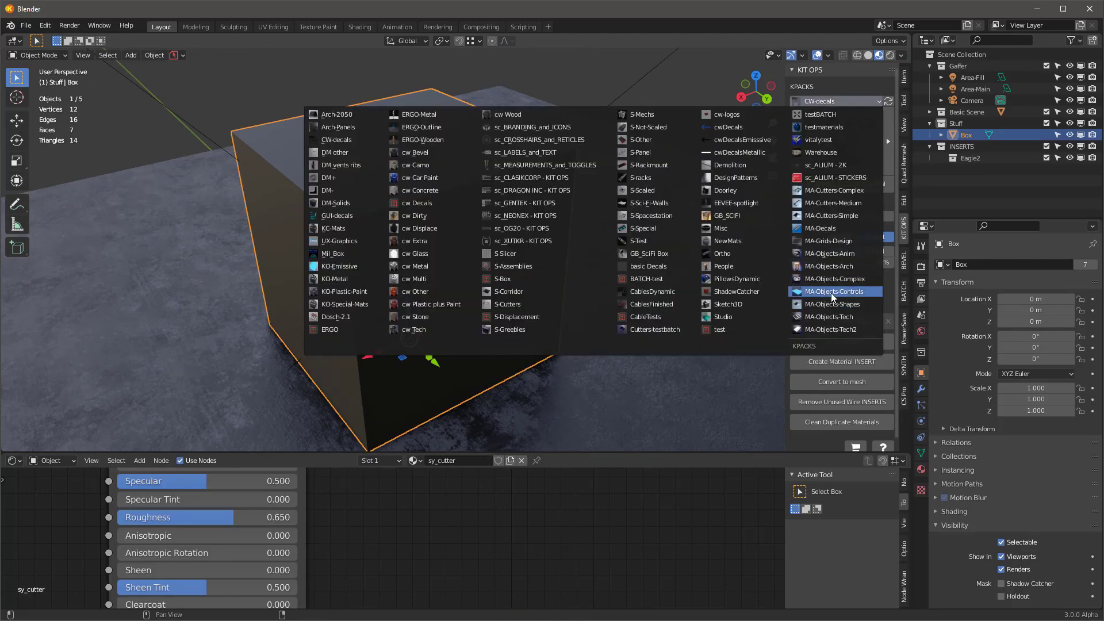
pyautogui.click(832, 292)
pyautogui.click(858, 143)
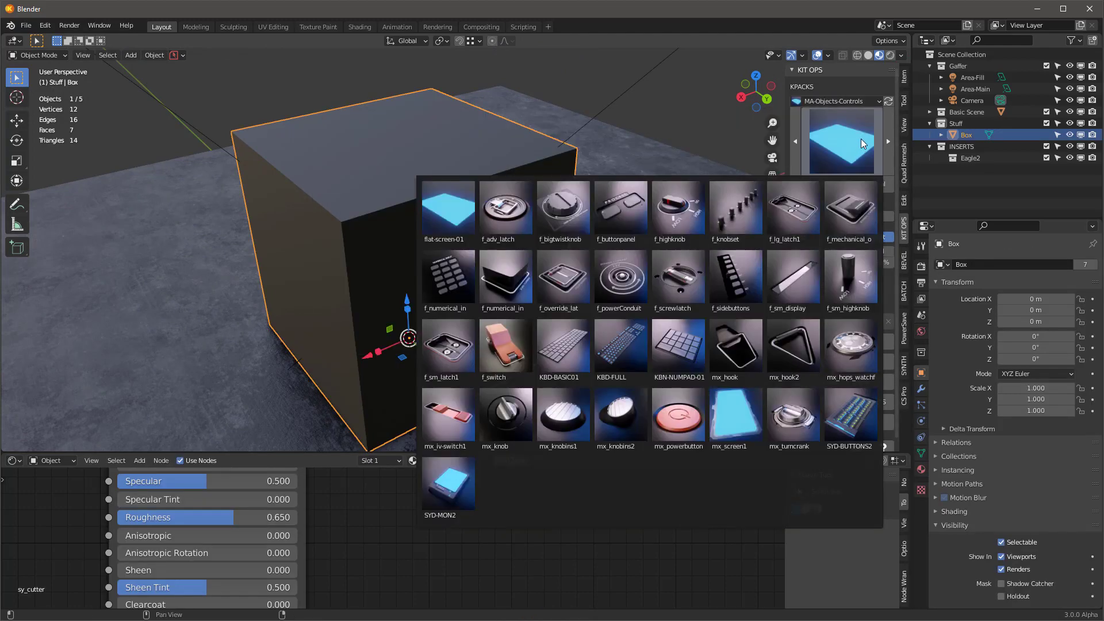
pyautogui.click(751, 405)
# Place the mx_screen1 INSERT on a side face of the box and scale it up by about 1.78
pyautogui.moveTo(454, 238); pyautogui.dragTo(552, 172, button='middle')
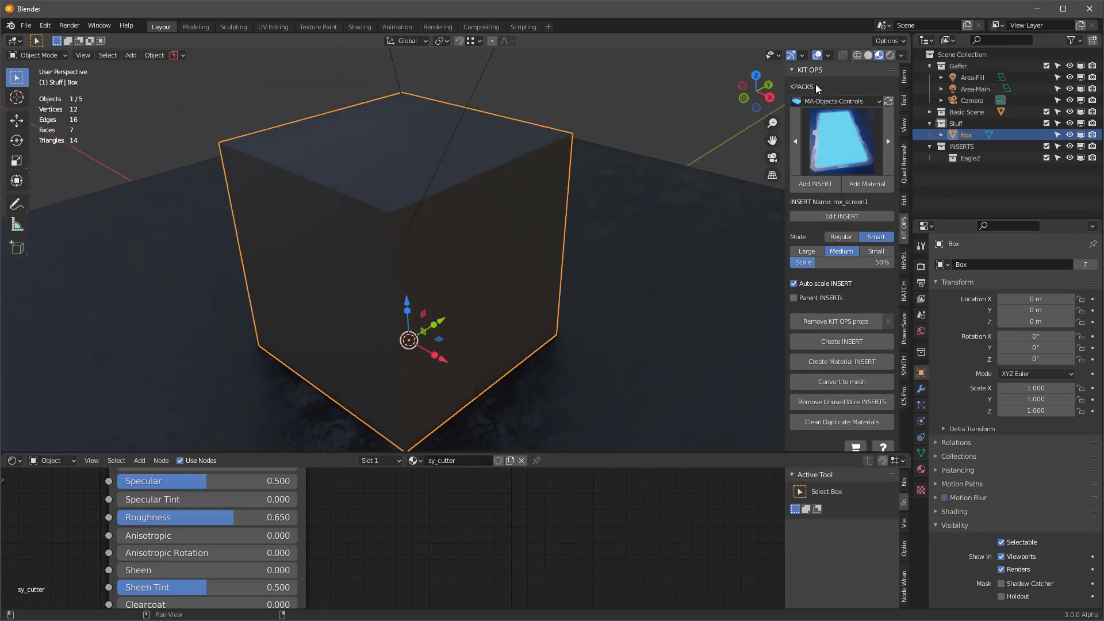
pyautogui.click(489, 225)
pyautogui.click(458, 242)
pyautogui.moveTo(457, 244); pyautogui.dragTo(455, 225, button='middle')
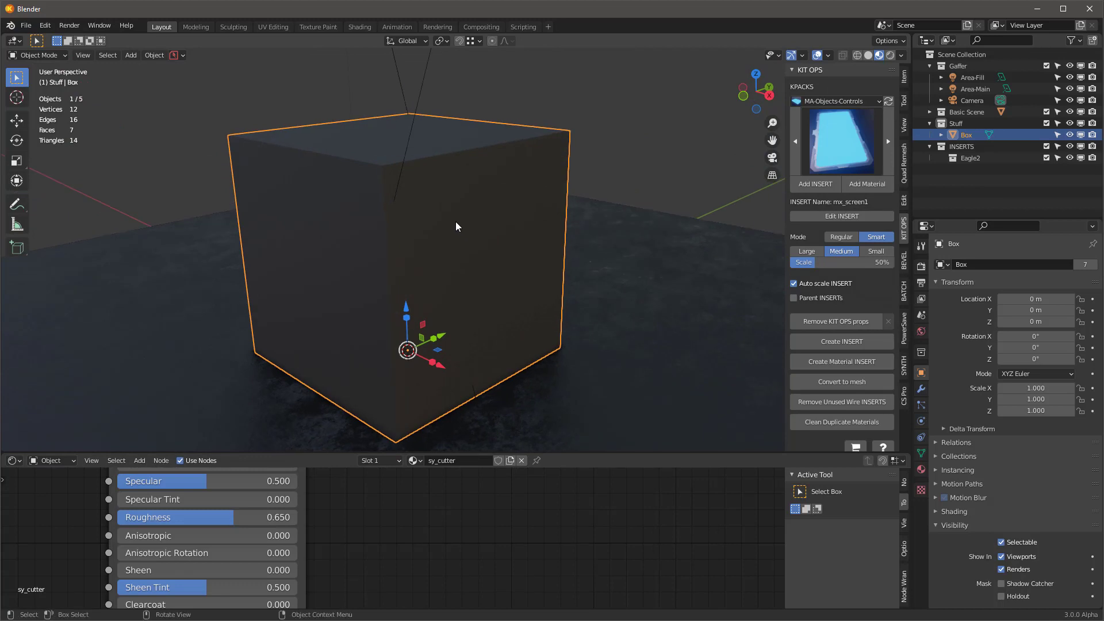
pyautogui.click(813, 184)
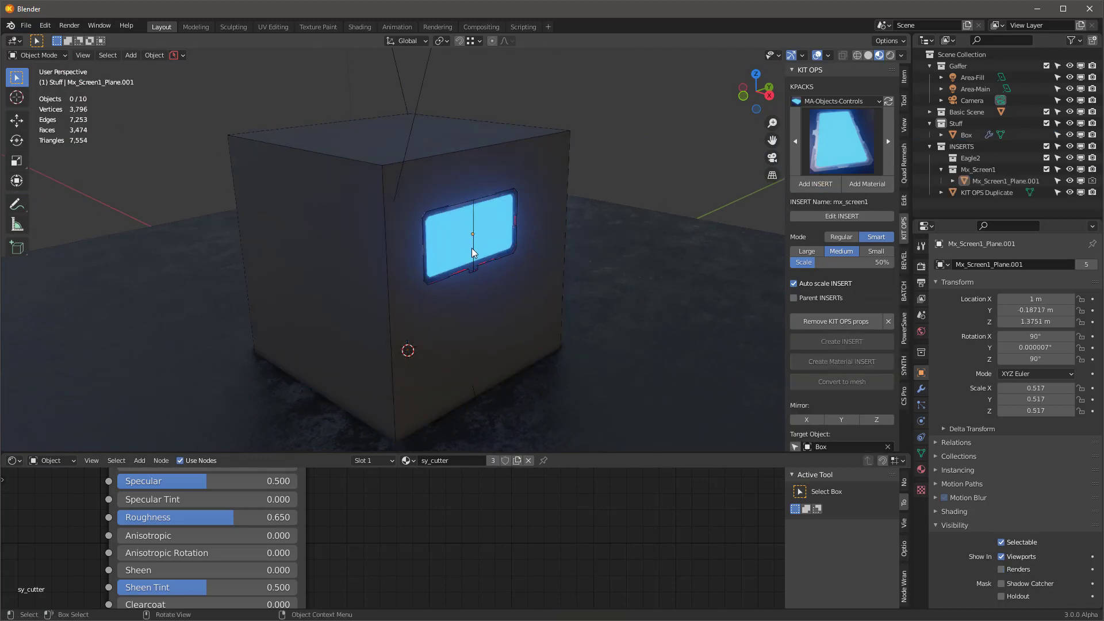
pyautogui.press('s')
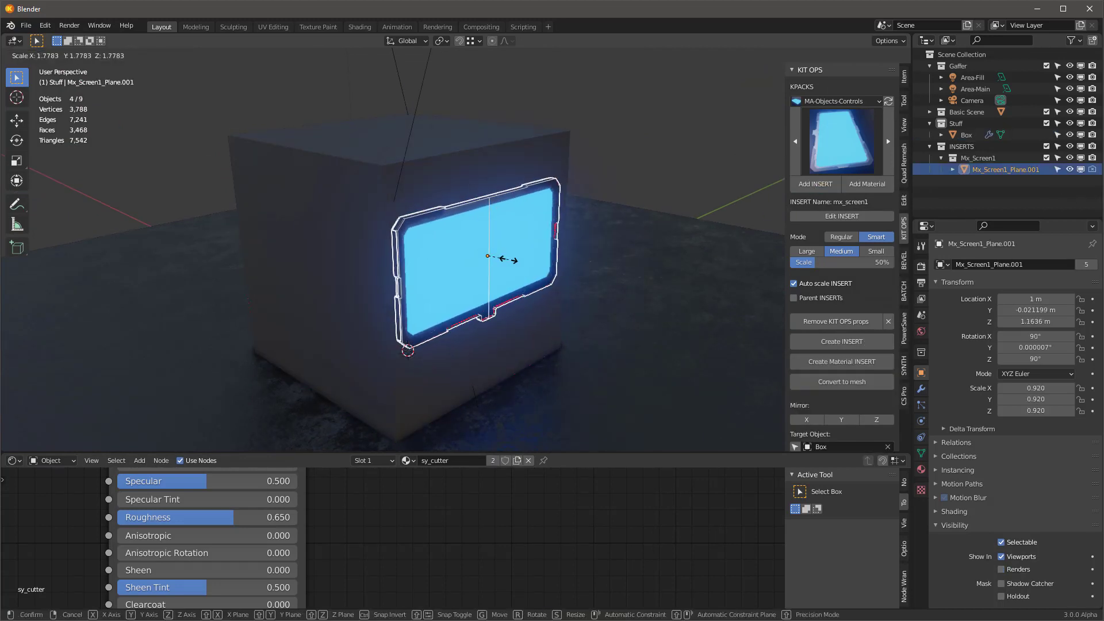
pyautogui.click(508, 258)
# Align the screen INSERT horizontally to the center of the box's side face along the Y axis
pyautogui.moveTo(507, 259); pyautogui.dragTo(484, 266, button='middle')
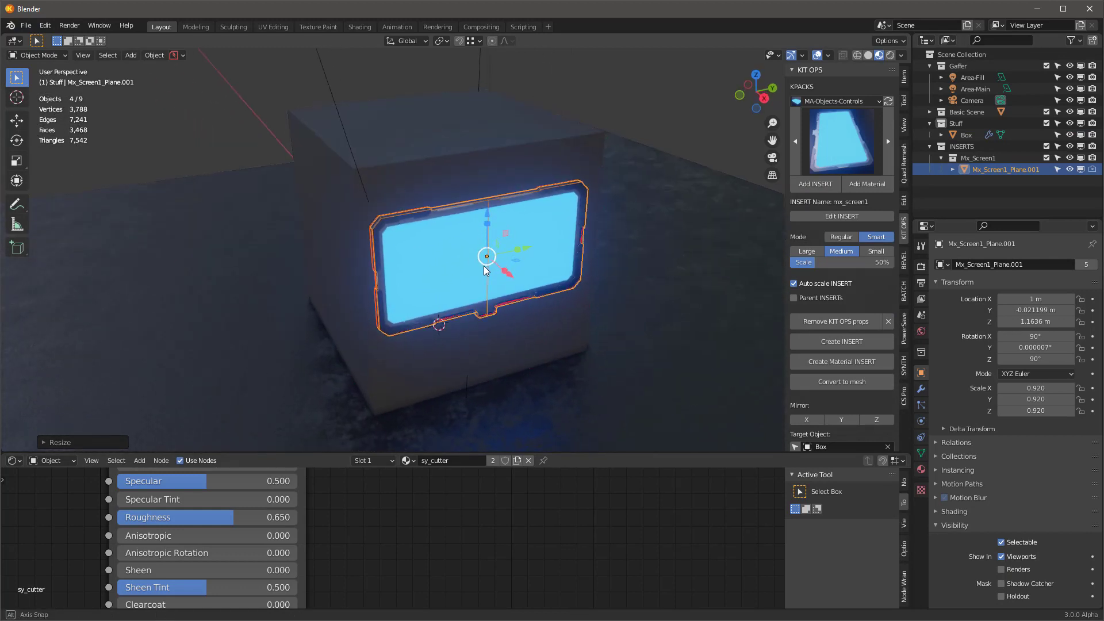
pyautogui.scroll(-5, 815, 391)
pyautogui.scroll(-2, 814, 391)
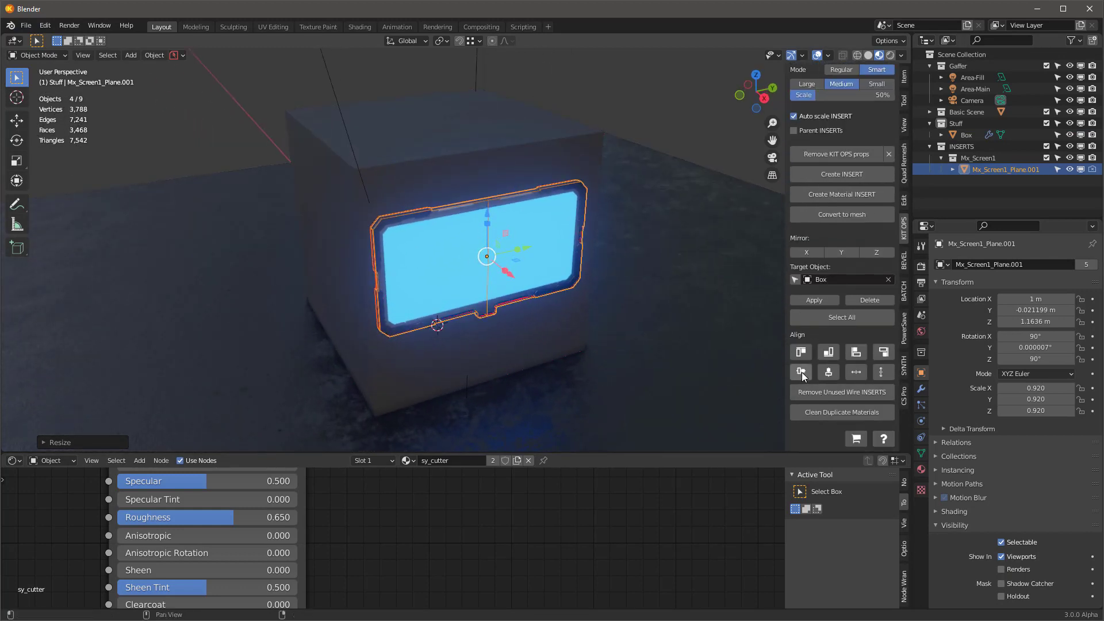
pyautogui.click(802, 371)
pyautogui.click(108, 439)
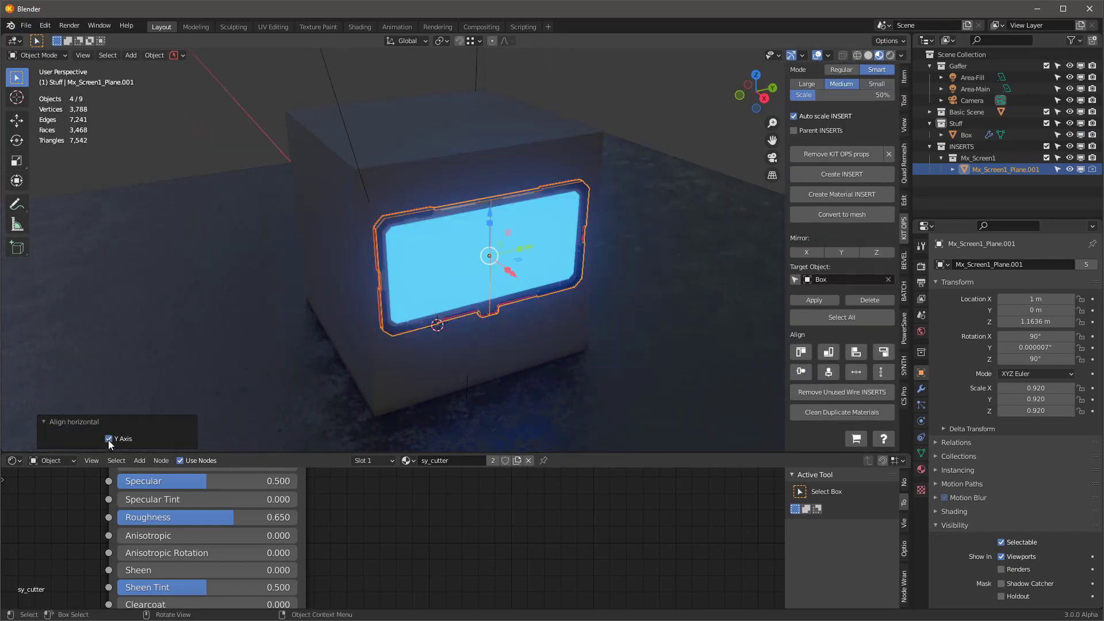
pyautogui.click(803, 372)
pyautogui.scroll(3, 516, 233)
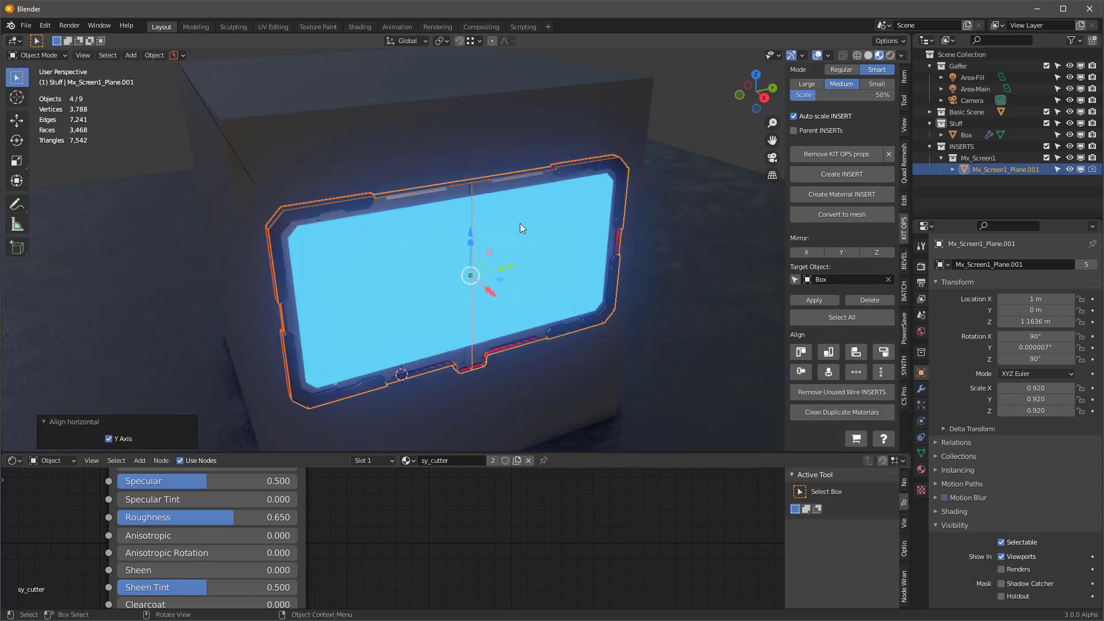
# Select the glowing blue screen surface and set its material's Emission strength to 1
pyautogui.moveTo(526, 214); pyautogui.dragTo(523, 204, button='middle')
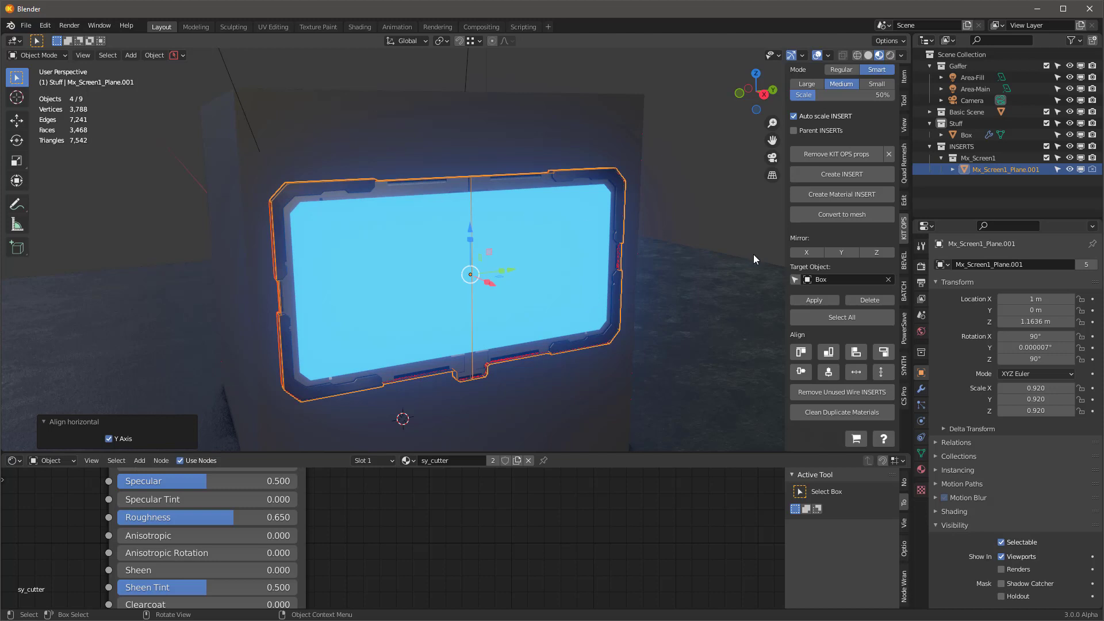
pyautogui.scroll(6, 828, 159)
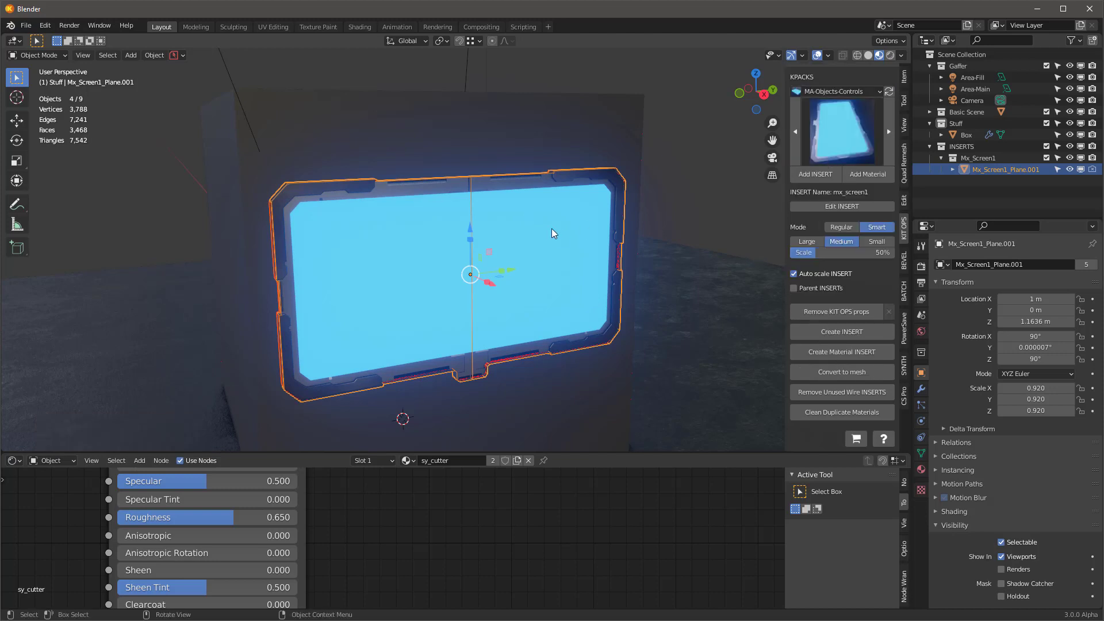
pyautogui.click(582, 227)
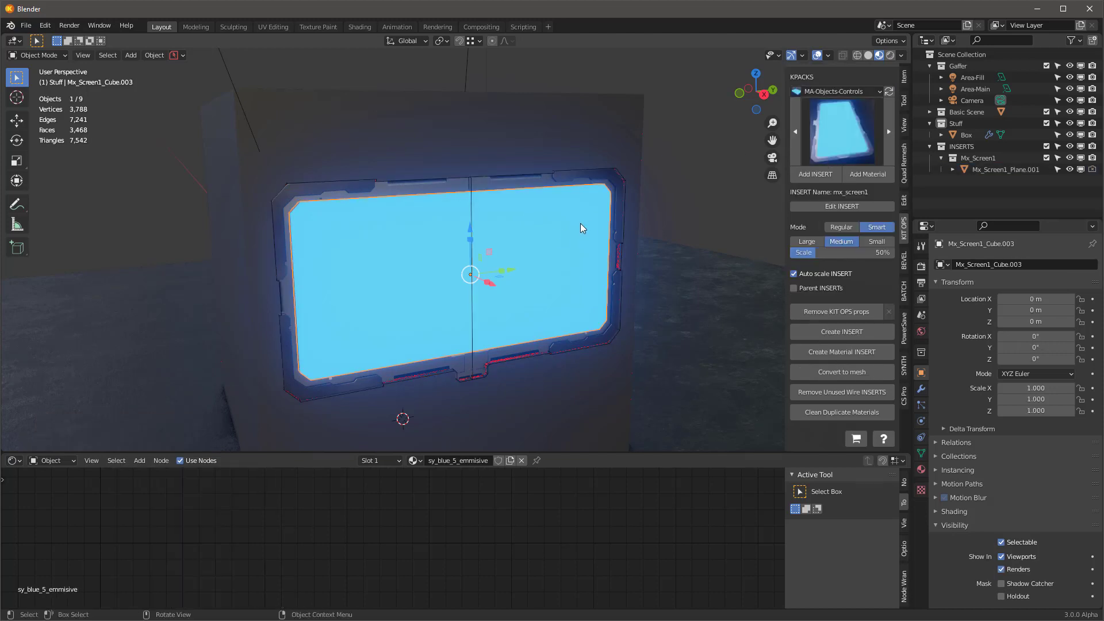
pyautogui.rightClick(474, 519)
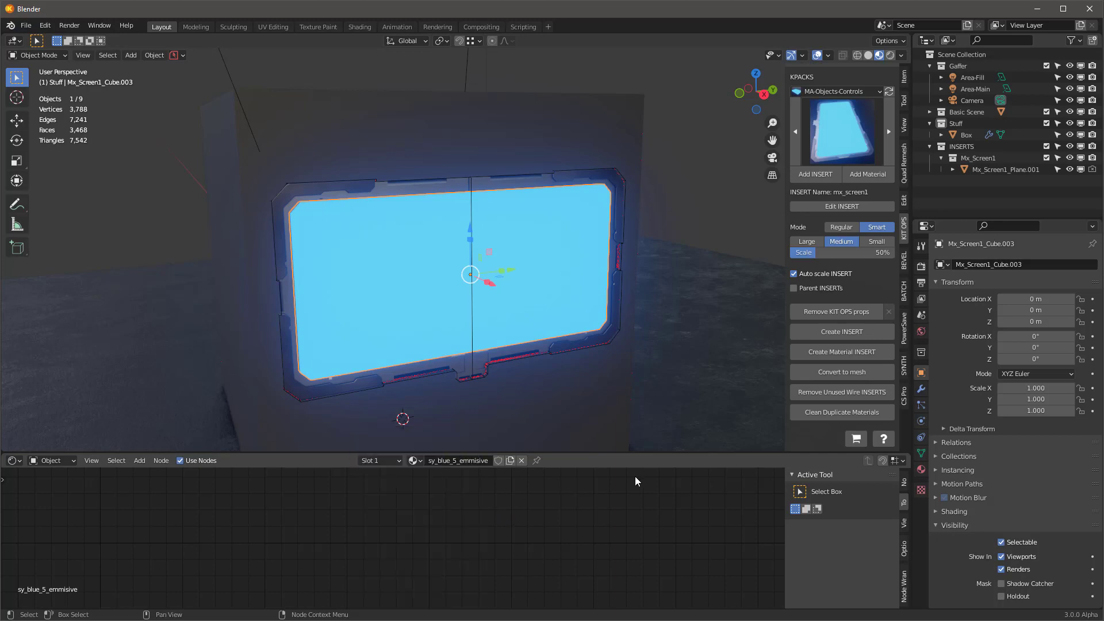
pyautogui.press('Home')
pyautogui.scroll(5, 302, 534)
pyautogui.click(323, 567)
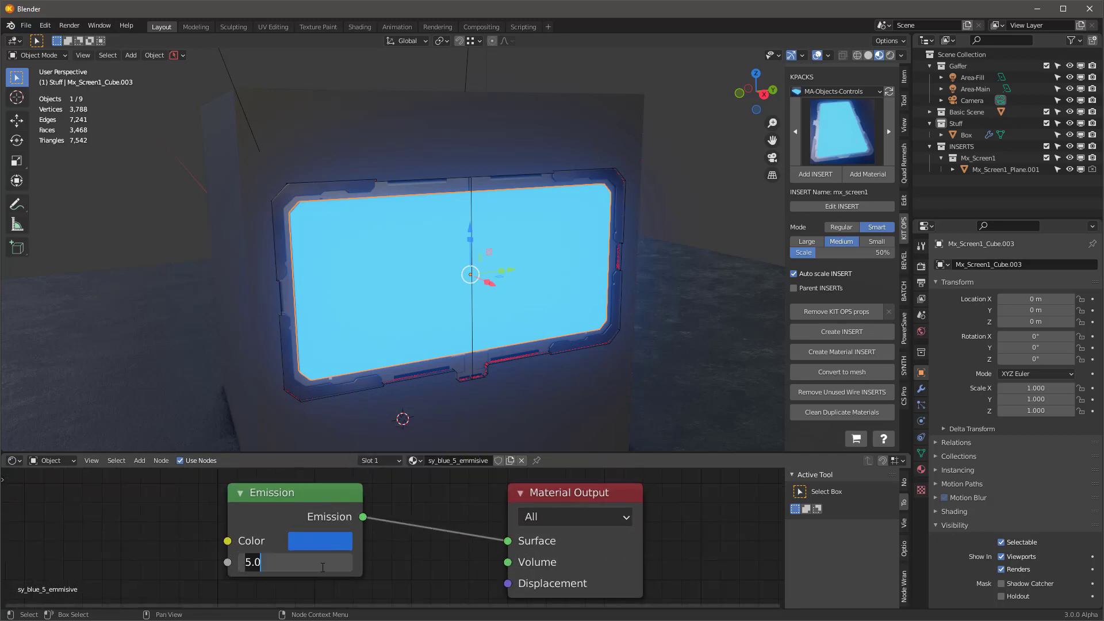
pyautogui.press('BackSpace')
pyautogui.press('BackSpace')
pyautogui.press('BackSpace')
pyautogui.write('1')
pyautogui.press('Return')
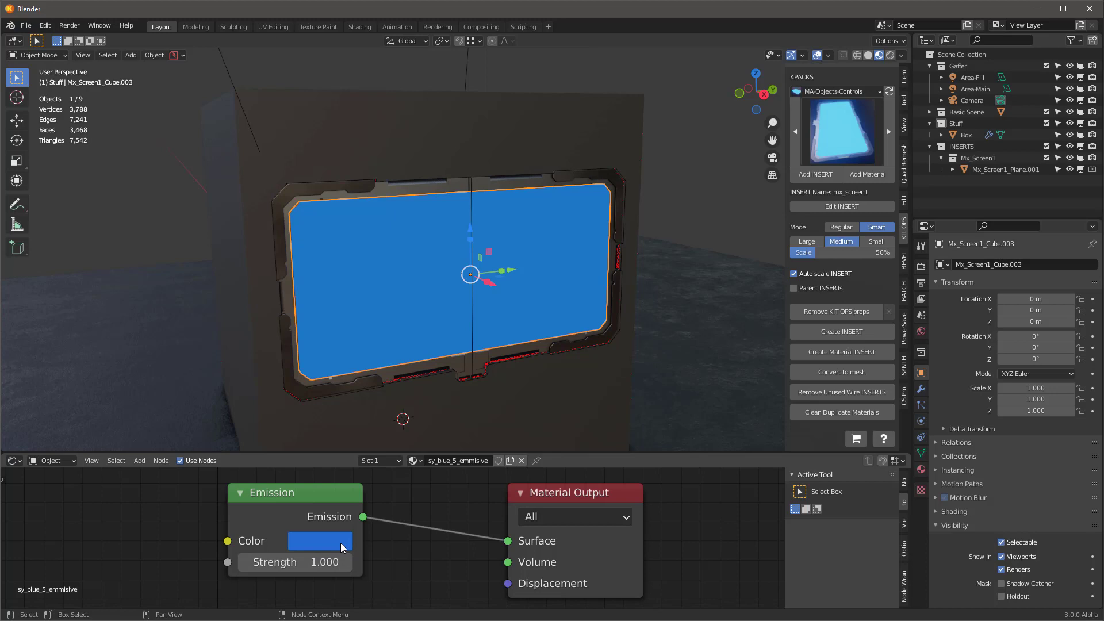
# Darken the screen's emission color to deep navy by lowering its HSV value to about 0.047
pyautogui.click(320, 541)
pyautogui.moveTo(455, 299); pyautogui.dragTo(455, 367)
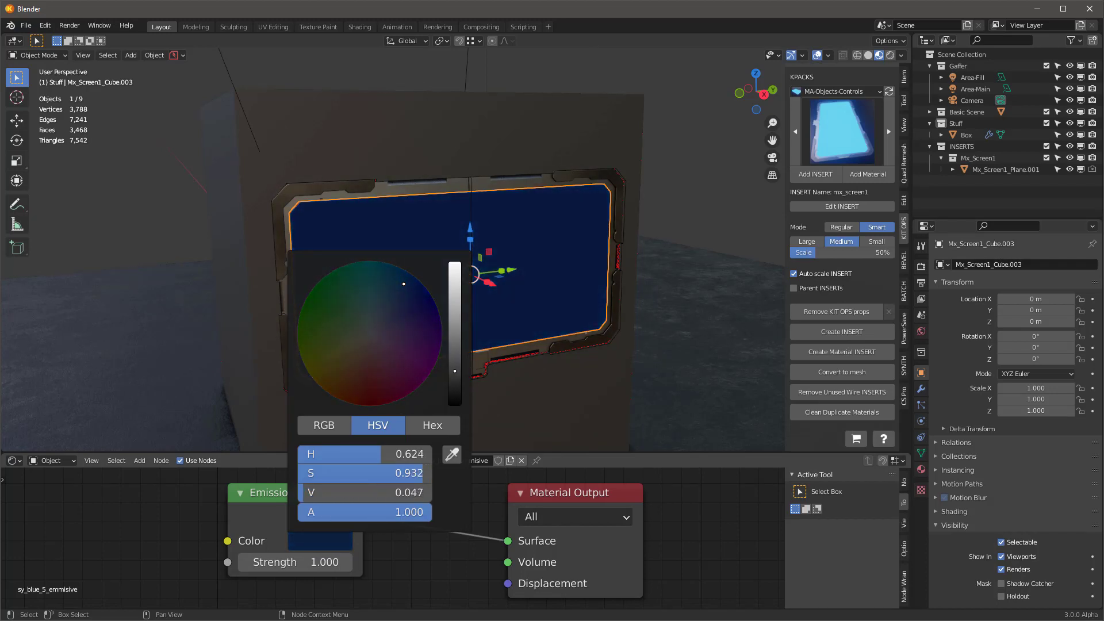
pyautogui.moveTo(560, 244); pyautogui.dragTo(589, 231, button='middle')
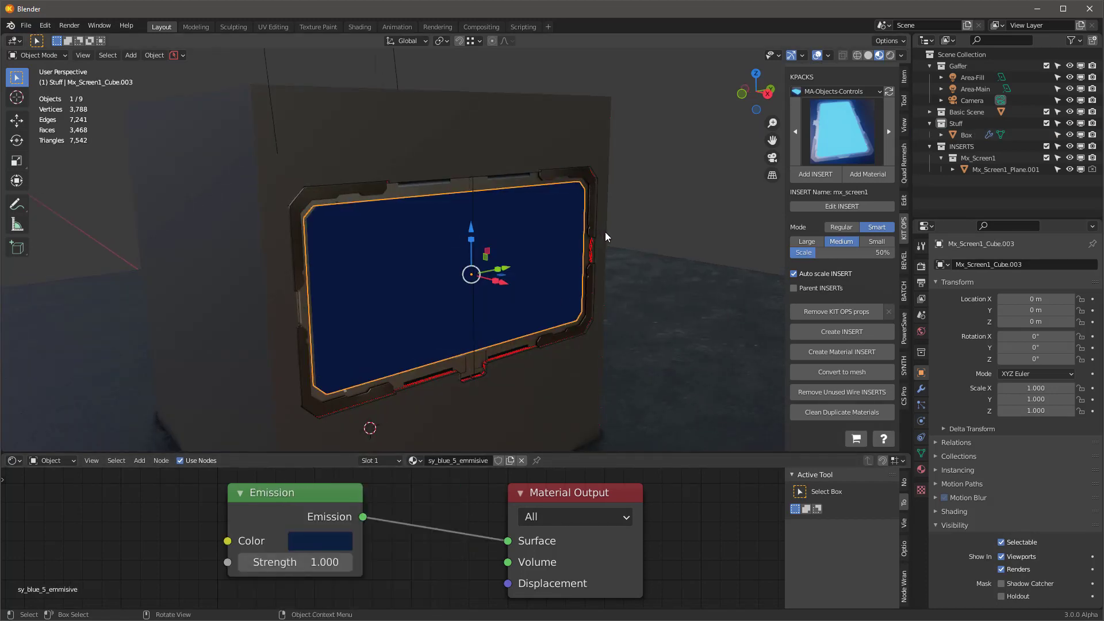
# Choose the globe decal GUI-2048-hero (2) from the GUI-decals KPACK with the screen surface kept selected
pyautogui.click(846, 93)
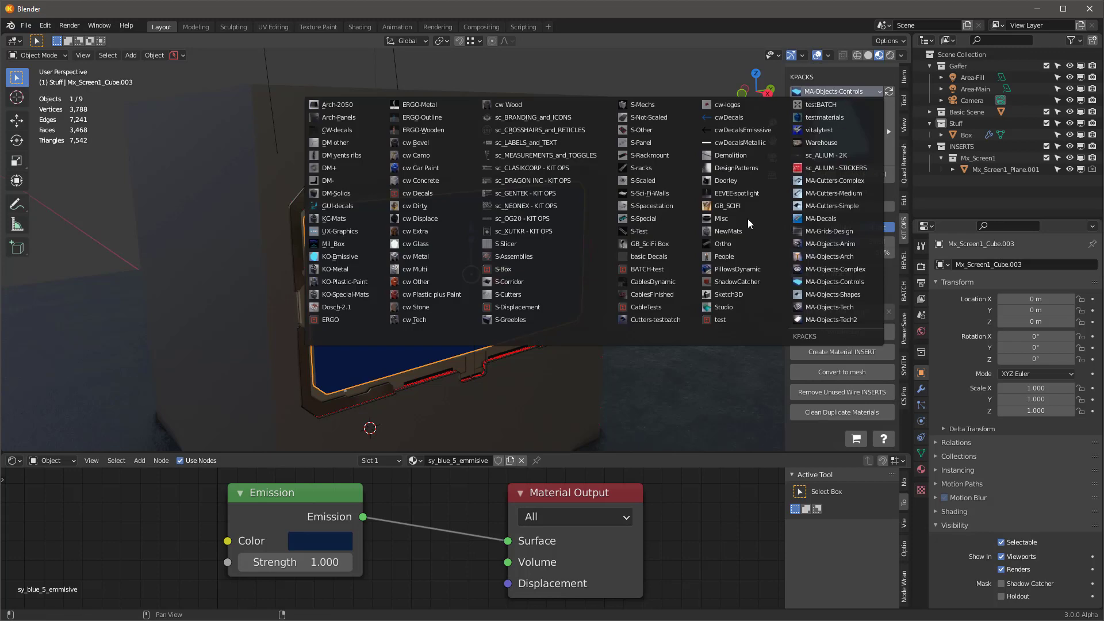
pyautogui.click(346, 205)
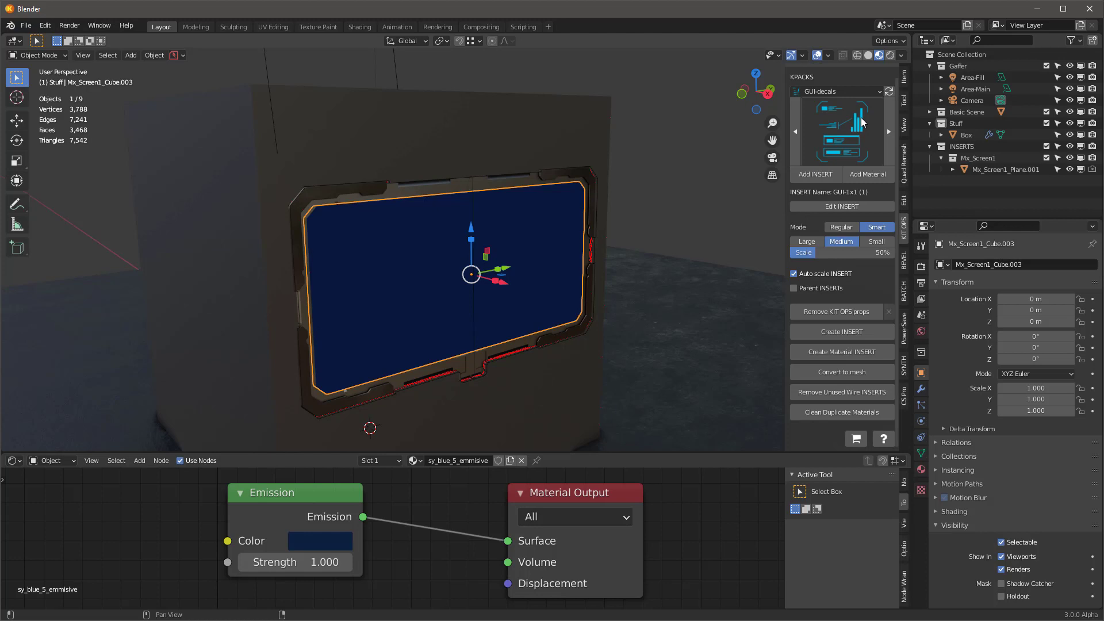
pyautogui.scroll(3, 499, 203)
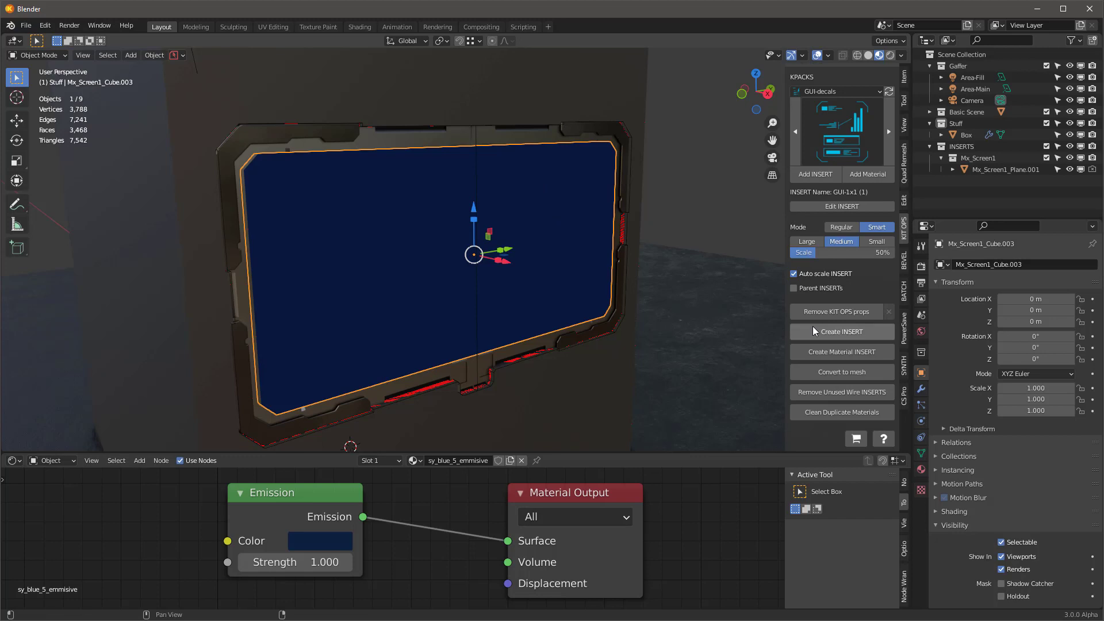
pyautogui.click(851, 126)
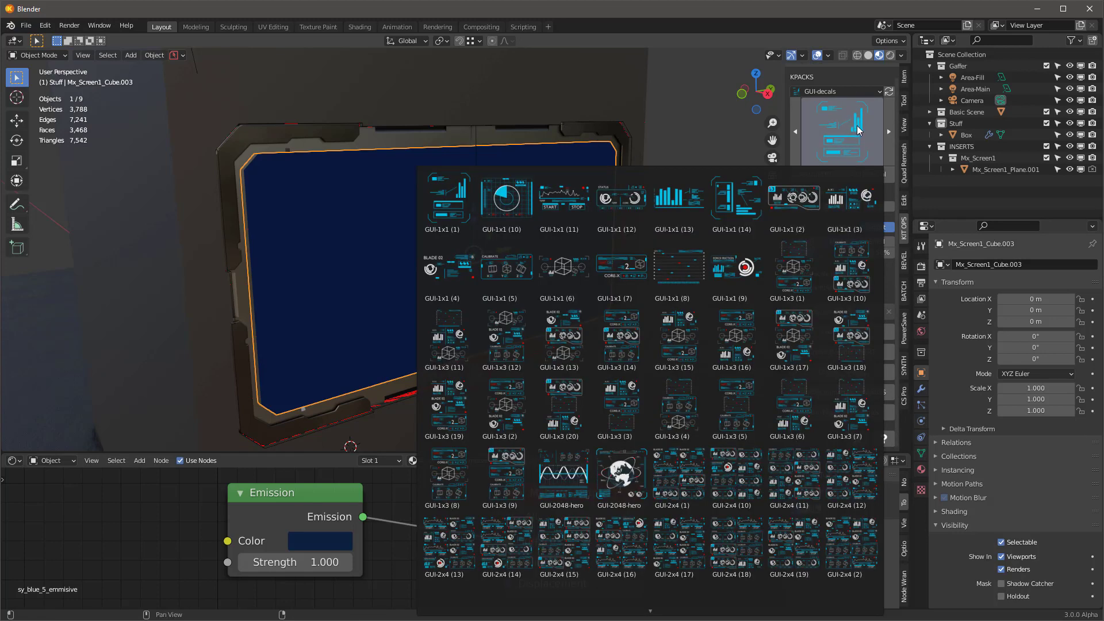
pyautogui.click(621, 473)
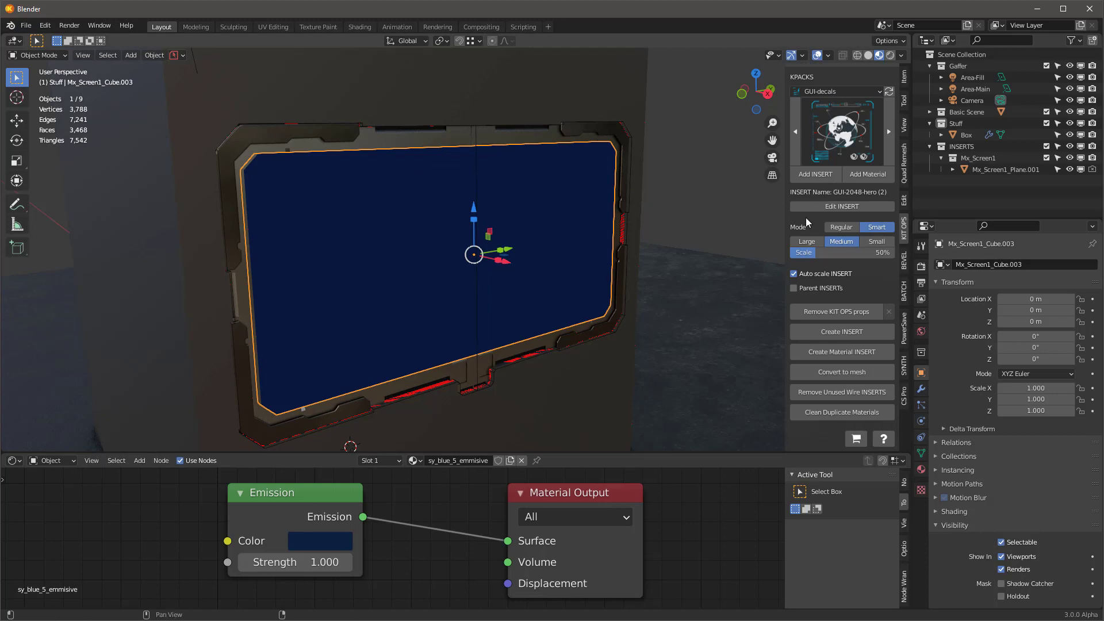
# Try placing the GUI-2048-hero (2) decal on the screen at 25% auto scale and delete it
pyautogui.click(817, 174)
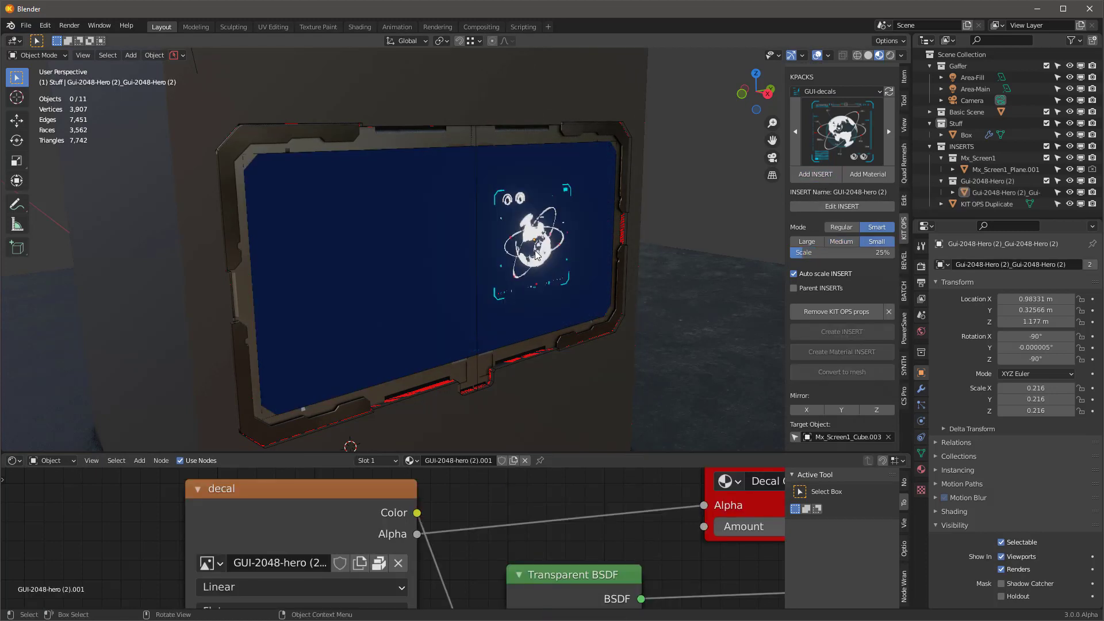
pyautogui.click(545, 253)
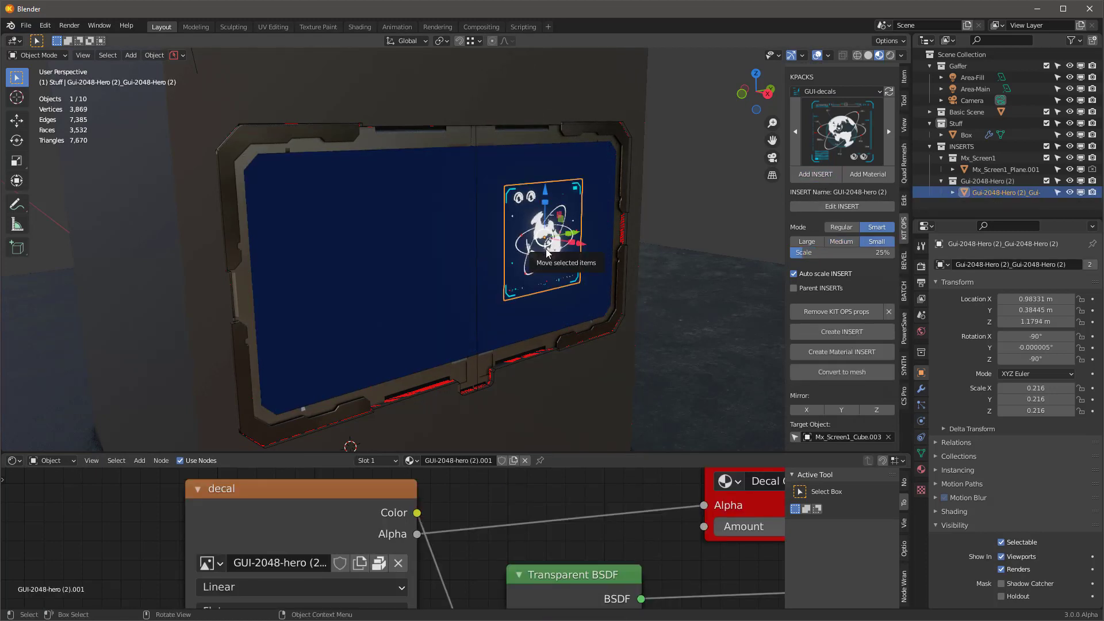
pyautogui.press('x')
pyautogui.click(547, 253)
# Turn off Auto scale INSERT and place the GUI-2048-hero (2) decal upright on the screen's right half at a scale of about 0.368
pyautogui.click(793, 275)
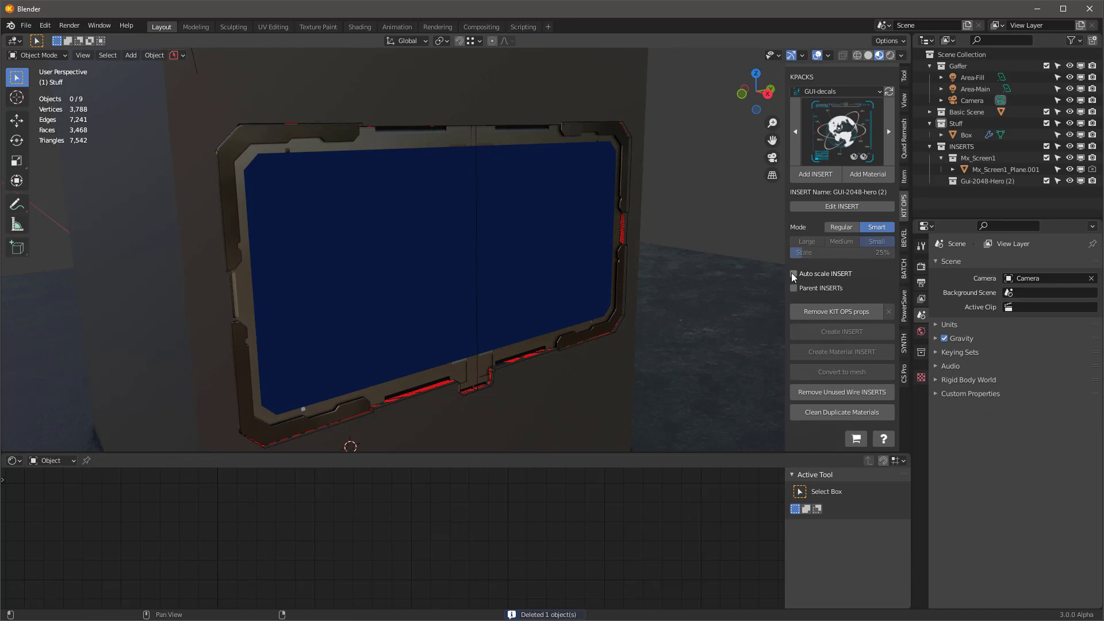
pyautogui.click(578, 227)
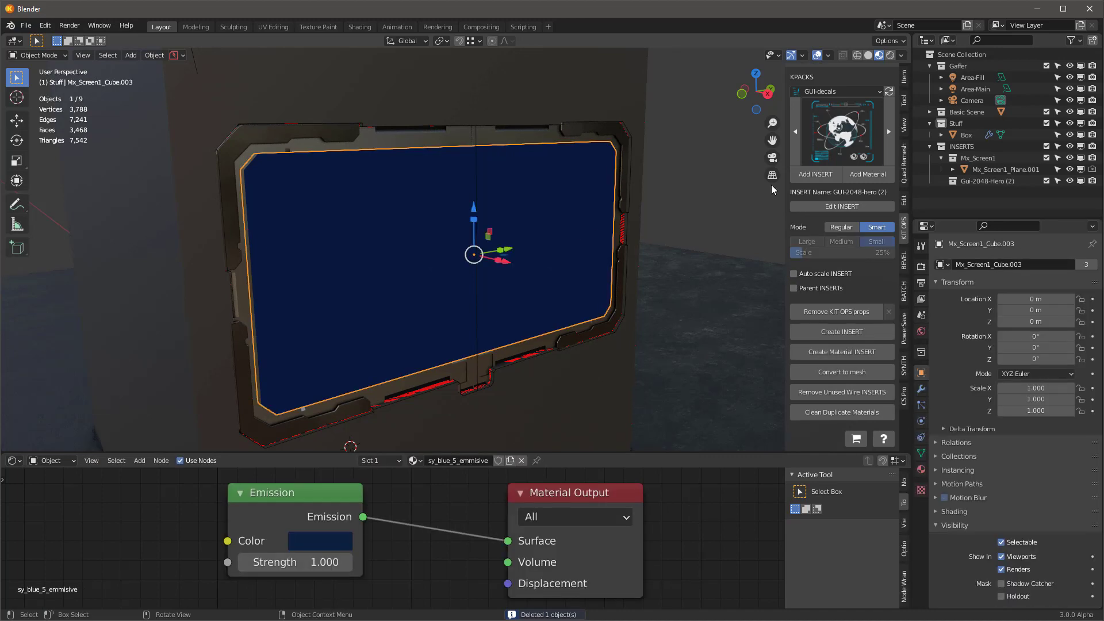
pyautogui.click(823, 174)
pyautogui.scroll(-4, 548, 248)
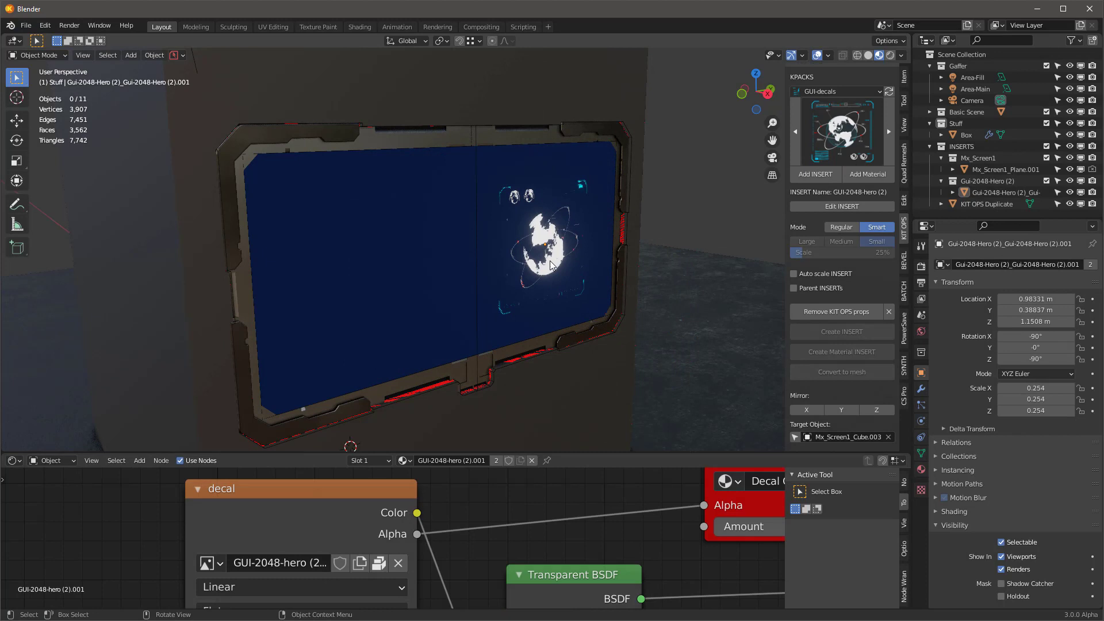
pyautogui.scroll(5, 550, 256)
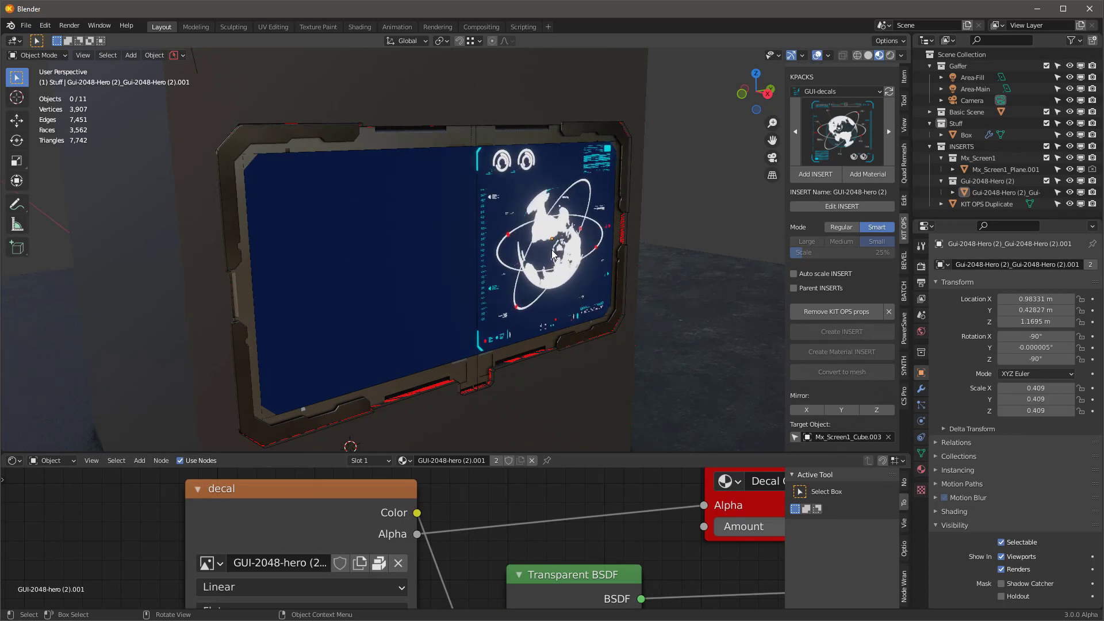
pyautogui.scroll(-2, 551, 254)
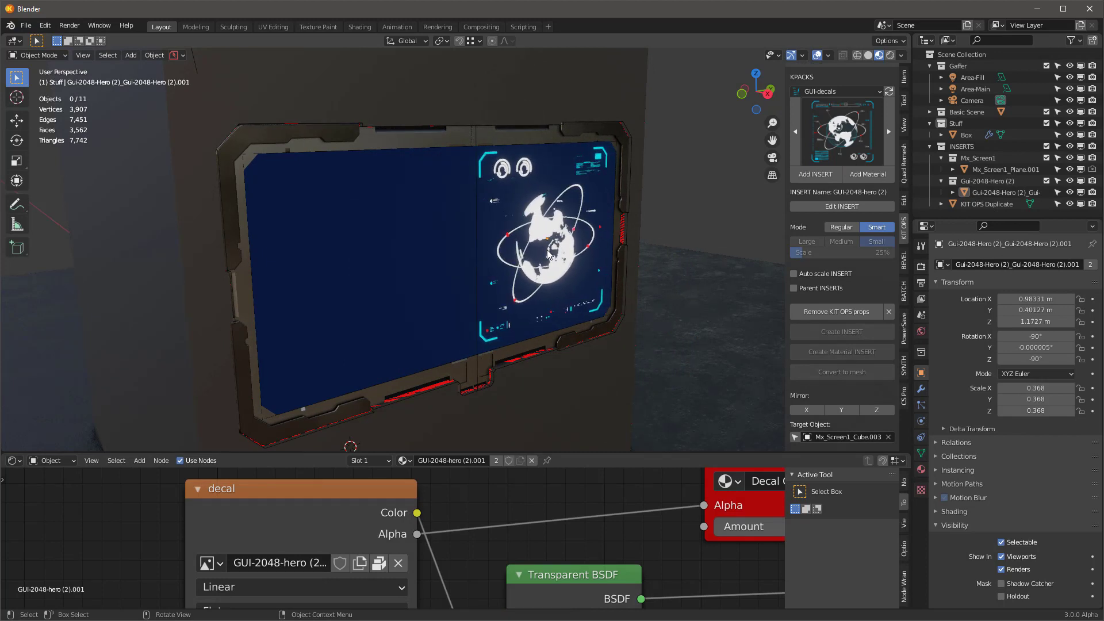
pyautogui.keyDown('alt'); pyautogui.scroll(9, 548, 249); pyautogui.keyUp('alt')
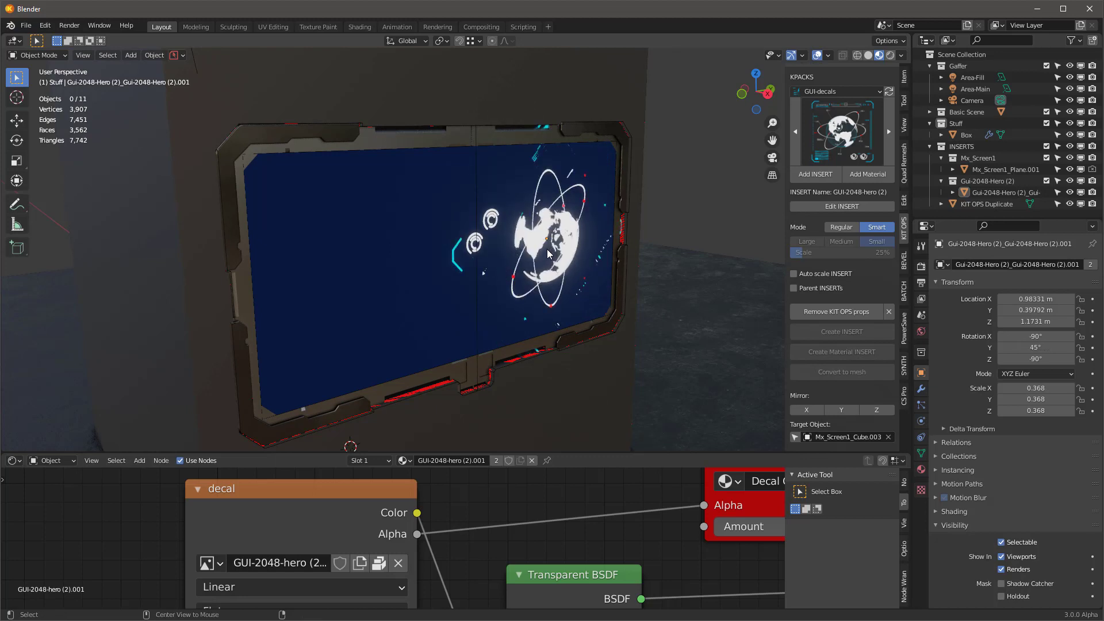
pyautogui.keyDown('alt'); pyautogui.scroll(3, 548, 253); pyautogui.keyUp('alt')
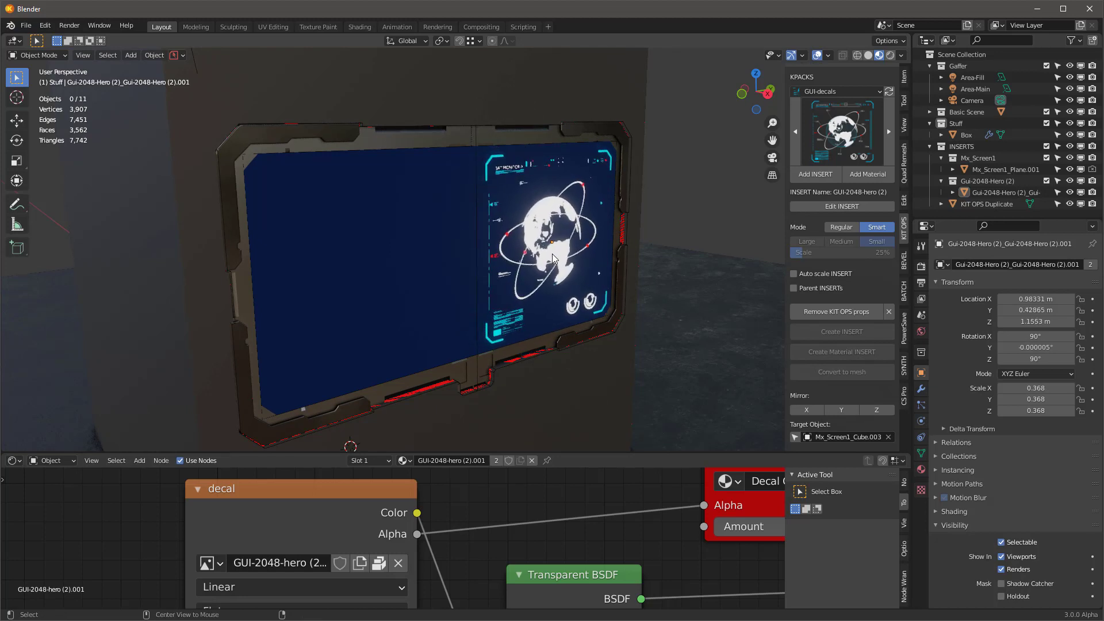
pyautogui.click(547, 247)
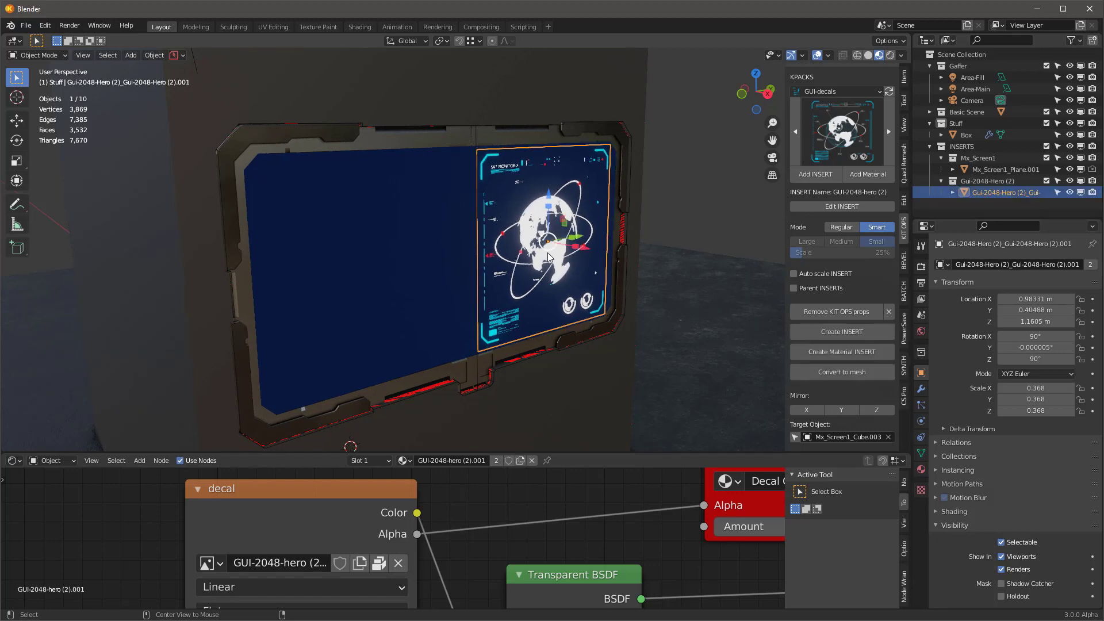
# Place the GUI-1x1 (2) decal in the screen's upper-left corner at a scale of about 0.414
pyautogui.click(824, 113)
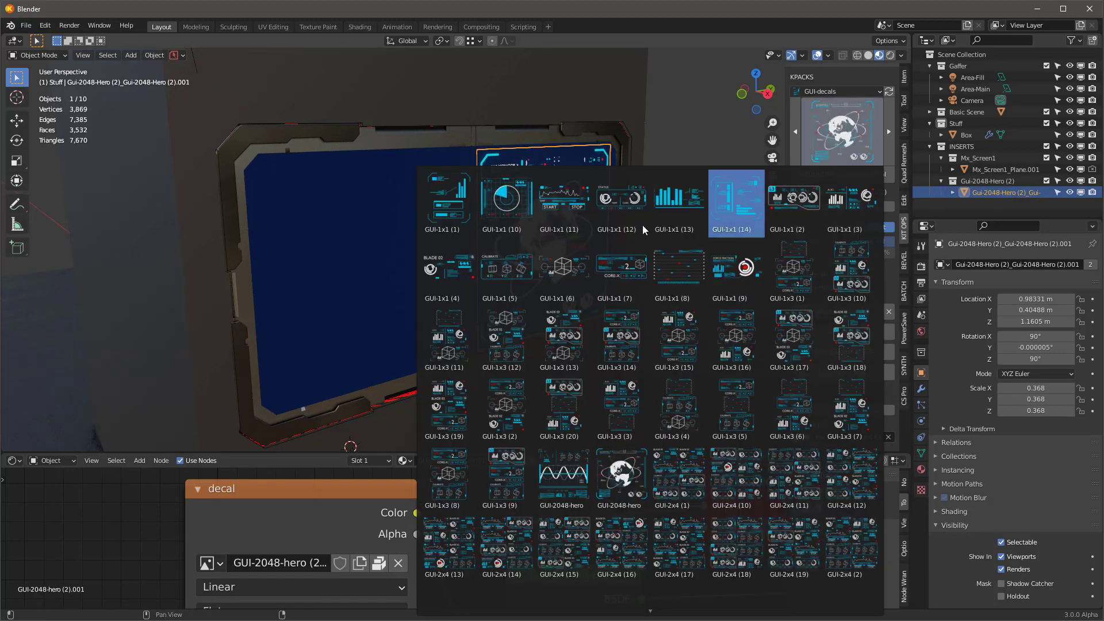
pyautogui.click(786, 199)
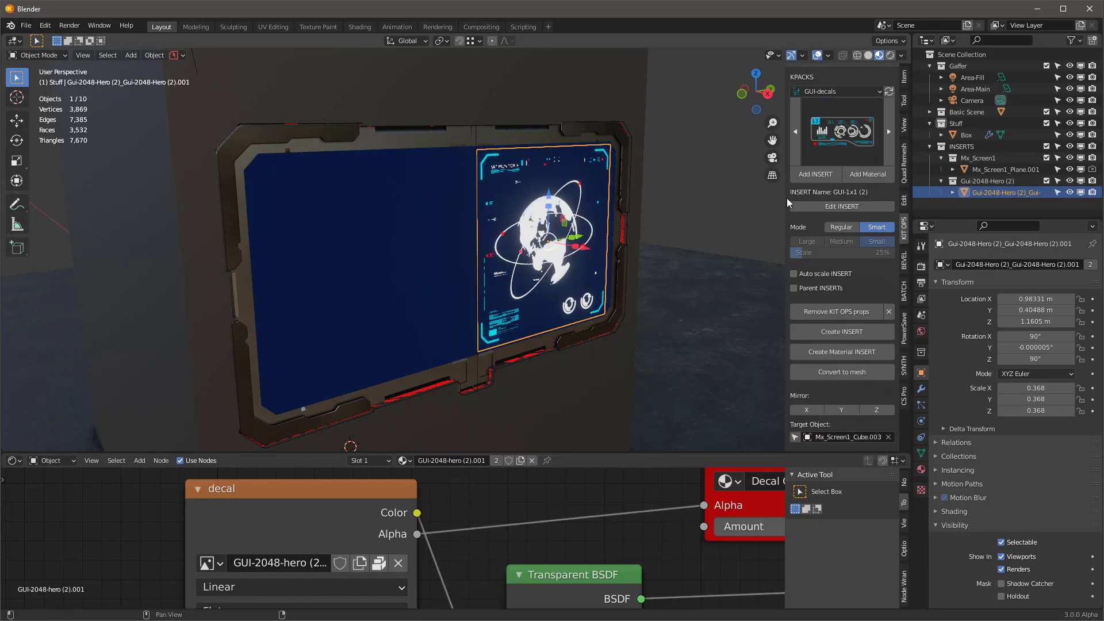
pyautogui.click(820, 176)
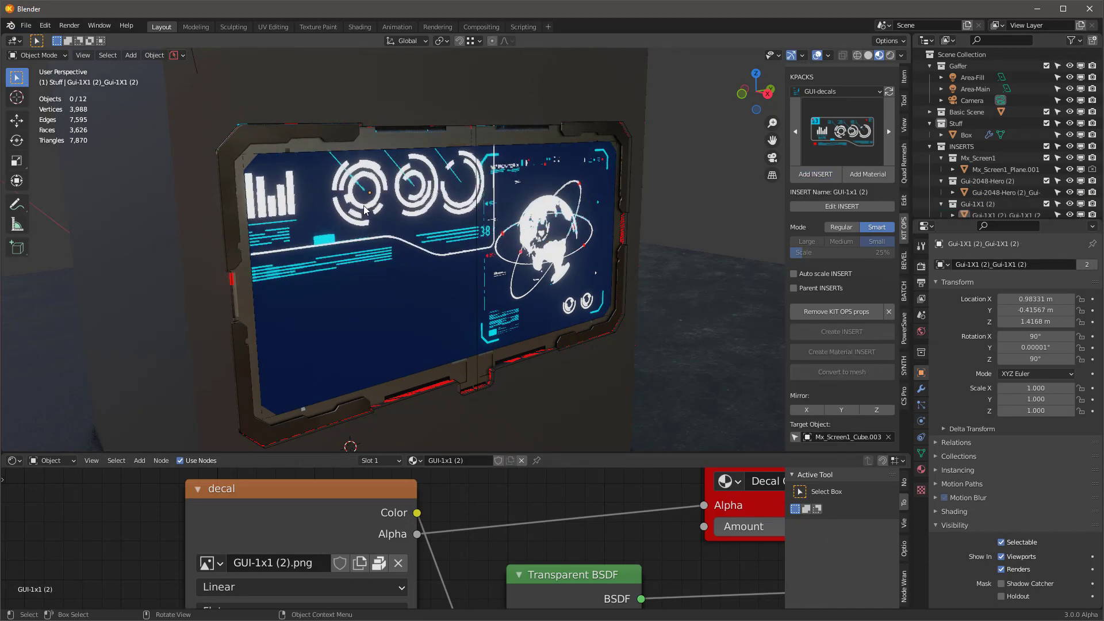
pyautogui.scroll(2, 362, 216)
pyautogui.scroll(-6, 348, 215)
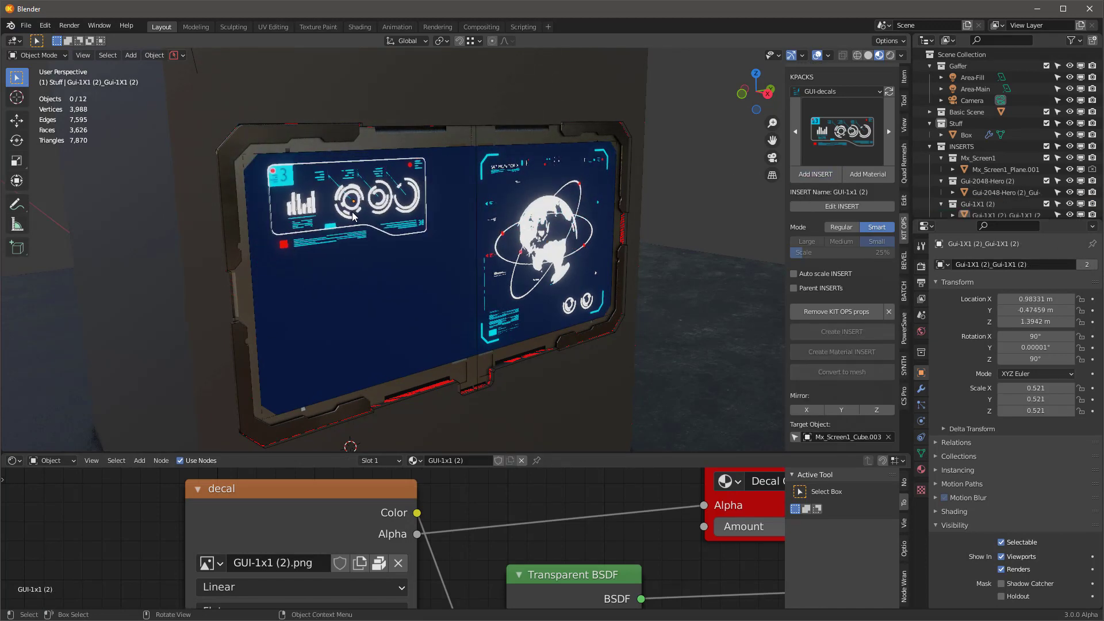
pyautogui.scroll(2, 319, 210)
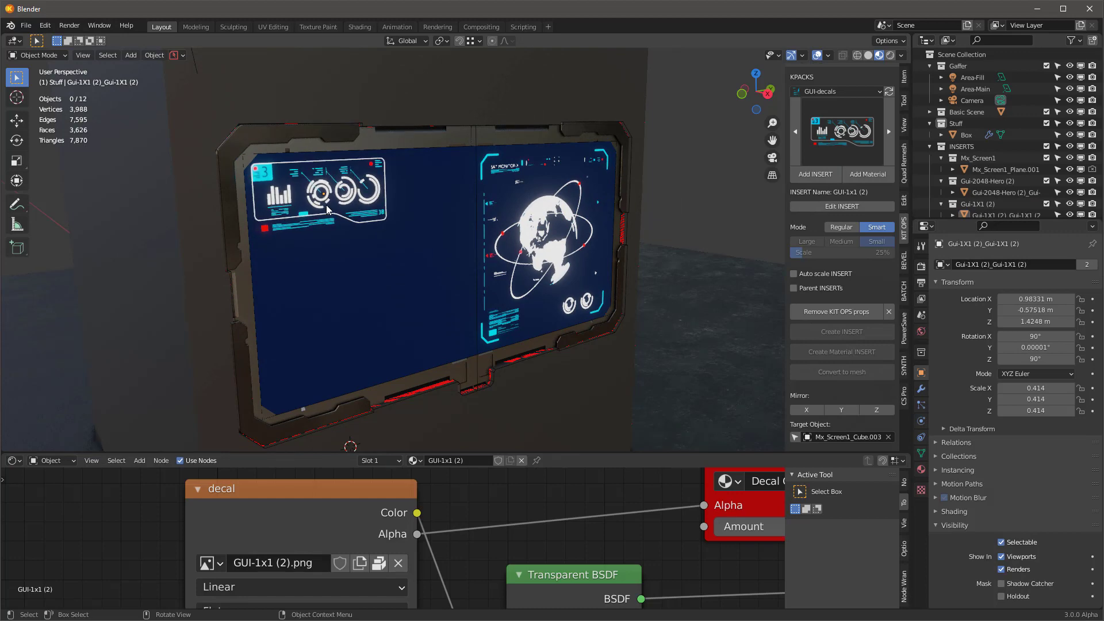
pyautogui.click(324, 210)
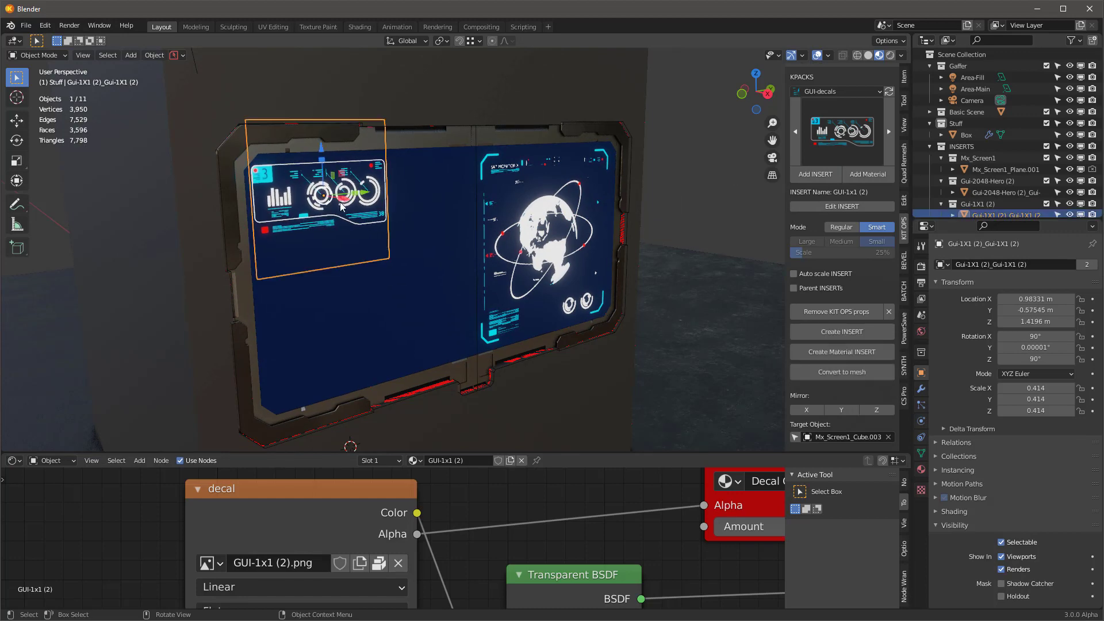
# Place the GUI-2048-hero (1) waveform decal in the screen's lower-left area at a scale of about 0.224
pyautogui.click(845, 133)
pyautogui.click(583, 473)
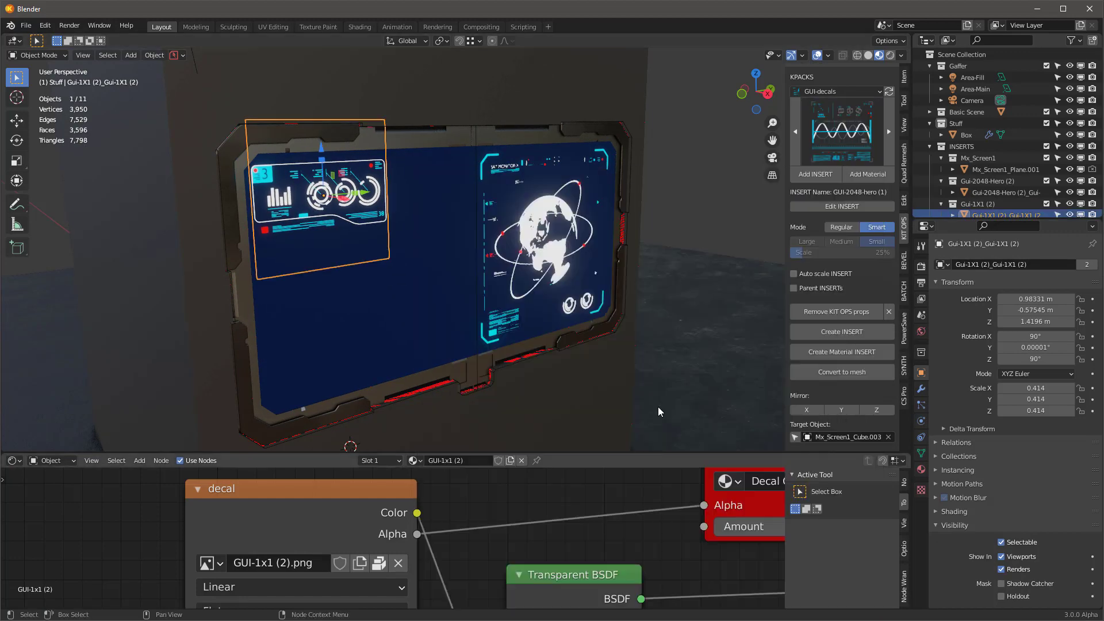
pyautogui.click(819, 175)
pyautogui.scroll(-12, 360, 302)
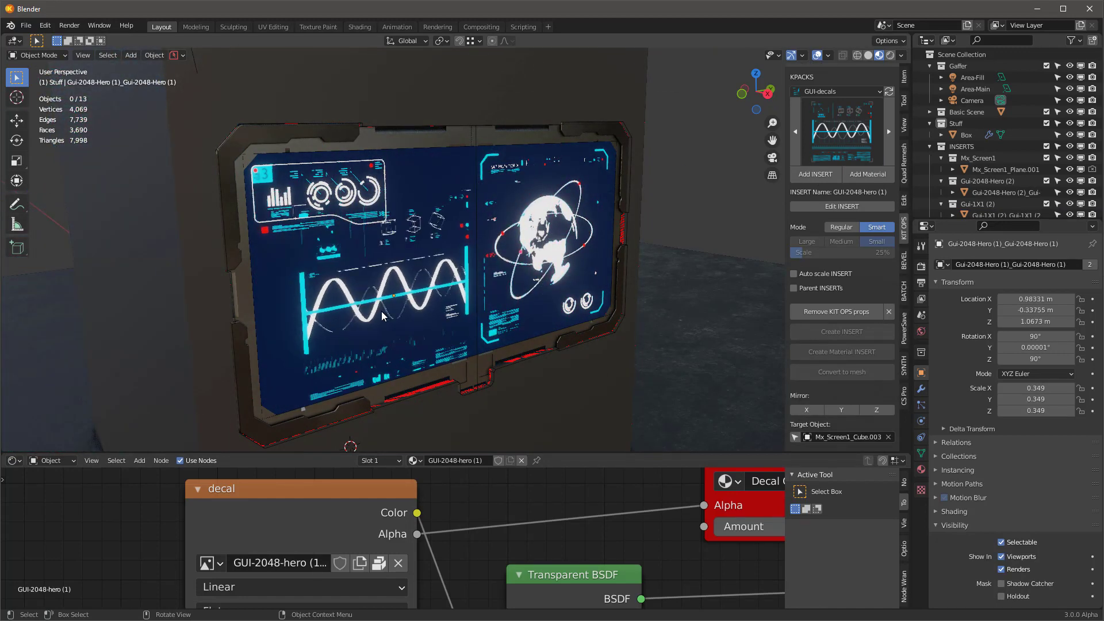
pyautogui.scroll(2, 349, 324)
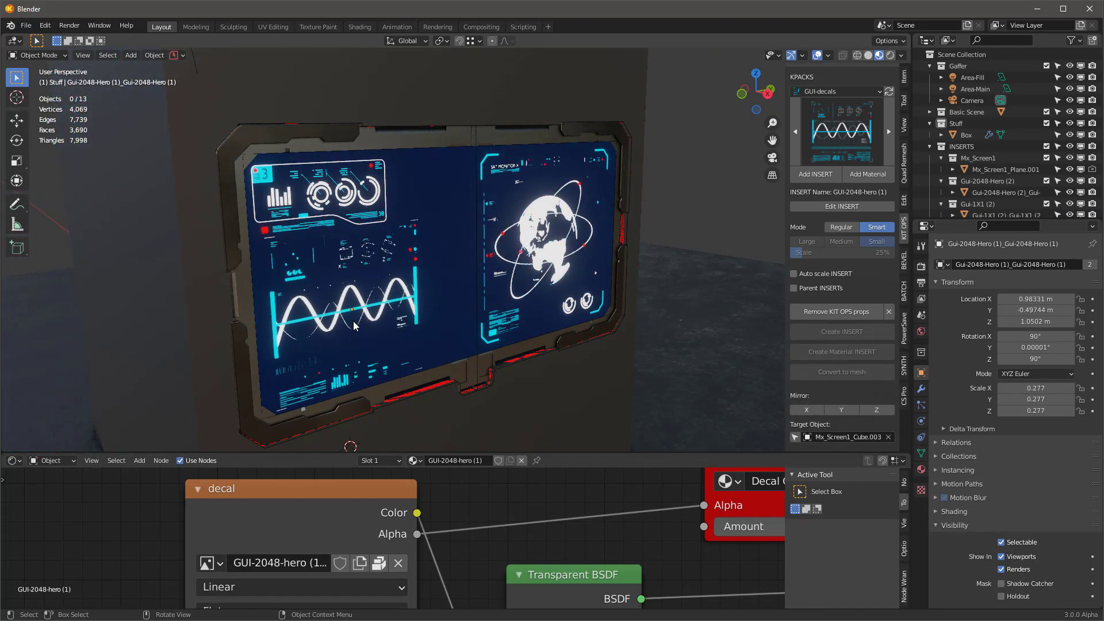
pyautogui.scroll(-2, 352, 326)
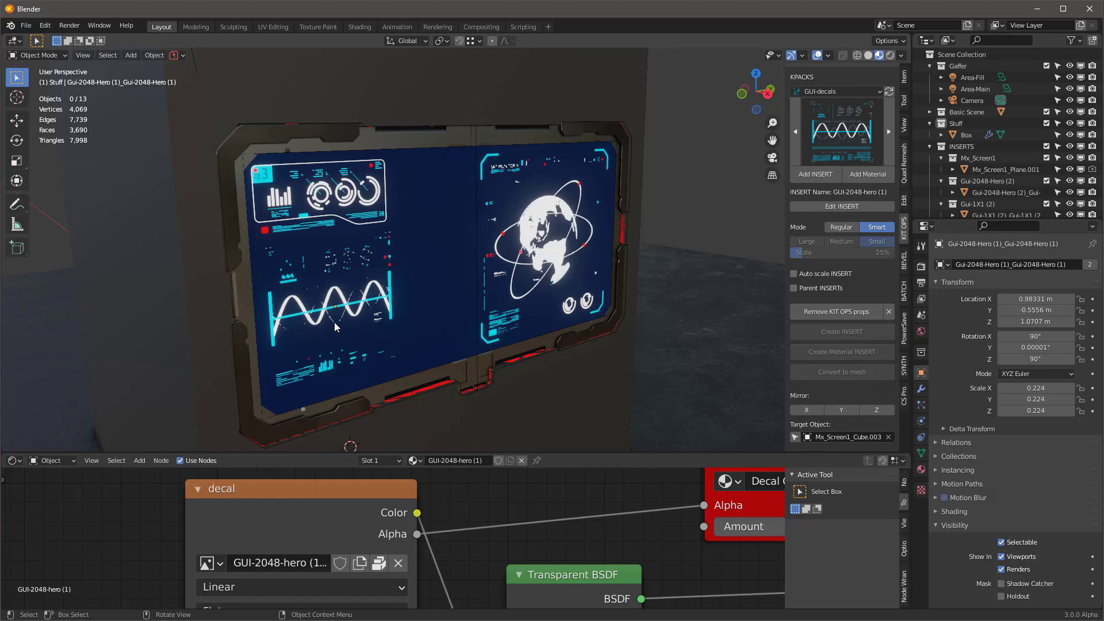
pyautogui.click(337, 315)
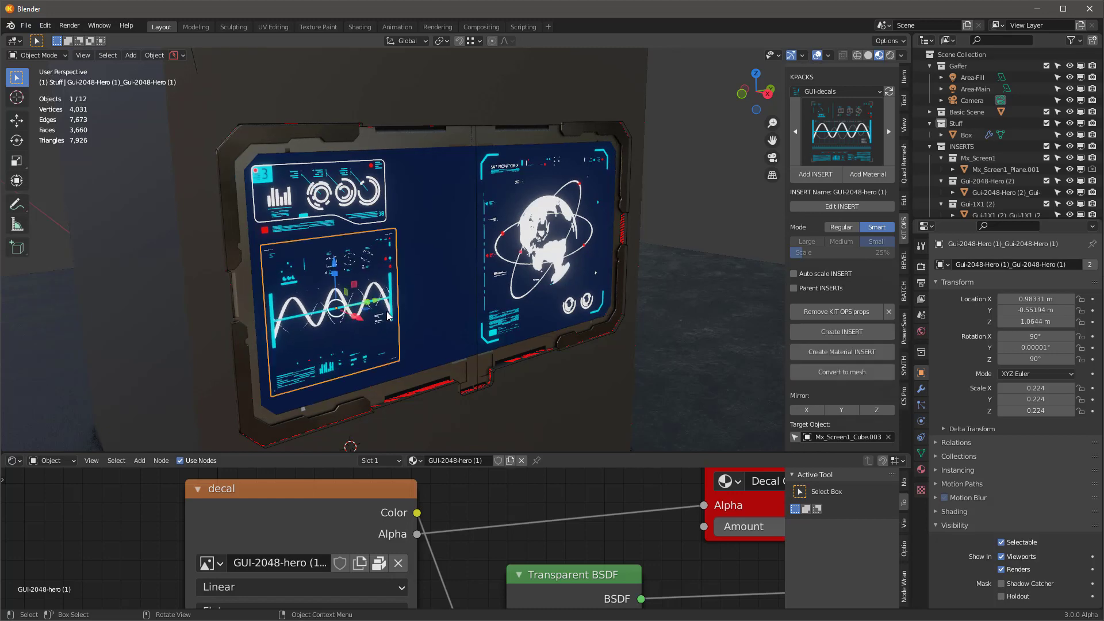
# Place the GUI-1x3 (16) decal upright in the screen's upper middle, beside the globe, at a scale of about 0.254
pyautogui.click(841, 131)
pyautogui.click(736, 339)
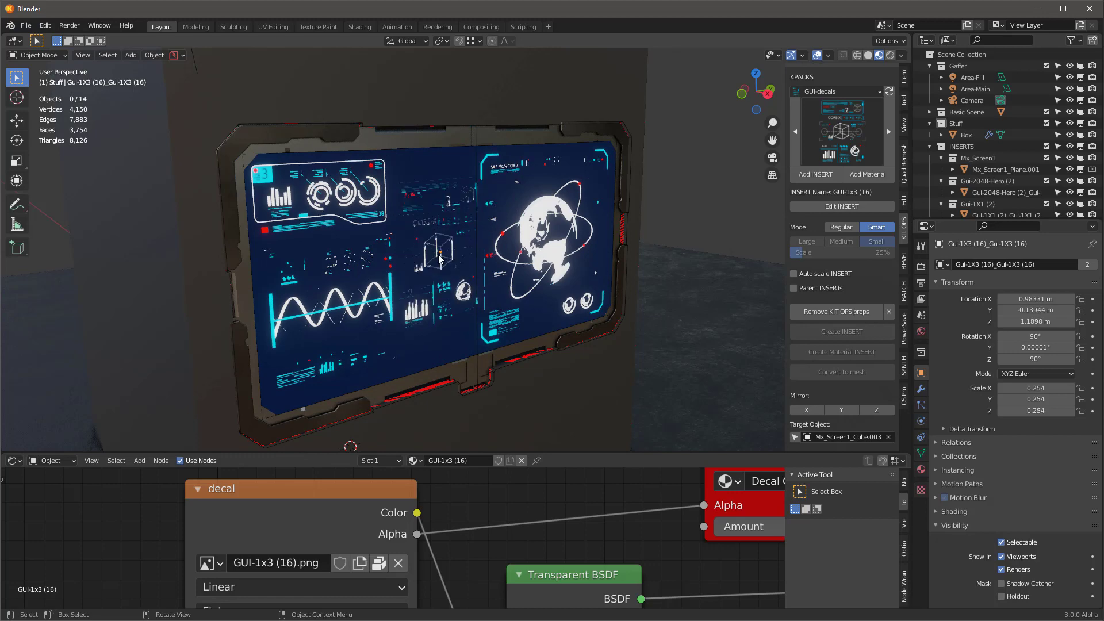
pyautogui.click(439, 242)
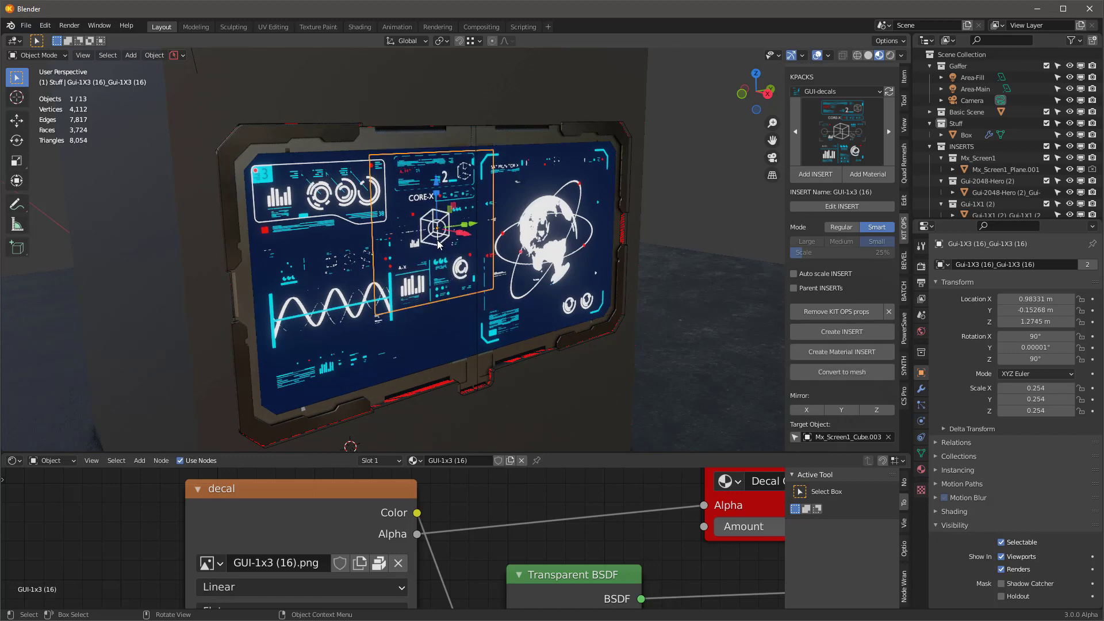
# Place the GUI-1x1 (8) decal in the screen's lower middle, below the CORE-X decal, at a scale of about 0.282
pyautogui.click(869, 129)
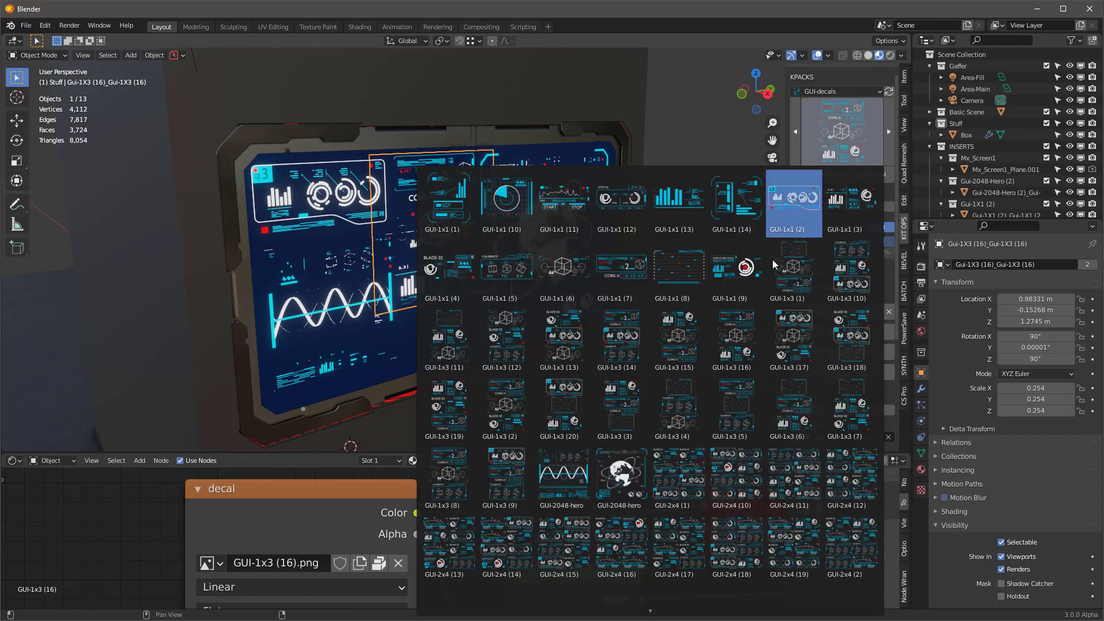
pyautogui.click(678, 268)
pyautogui.click(828, 175)
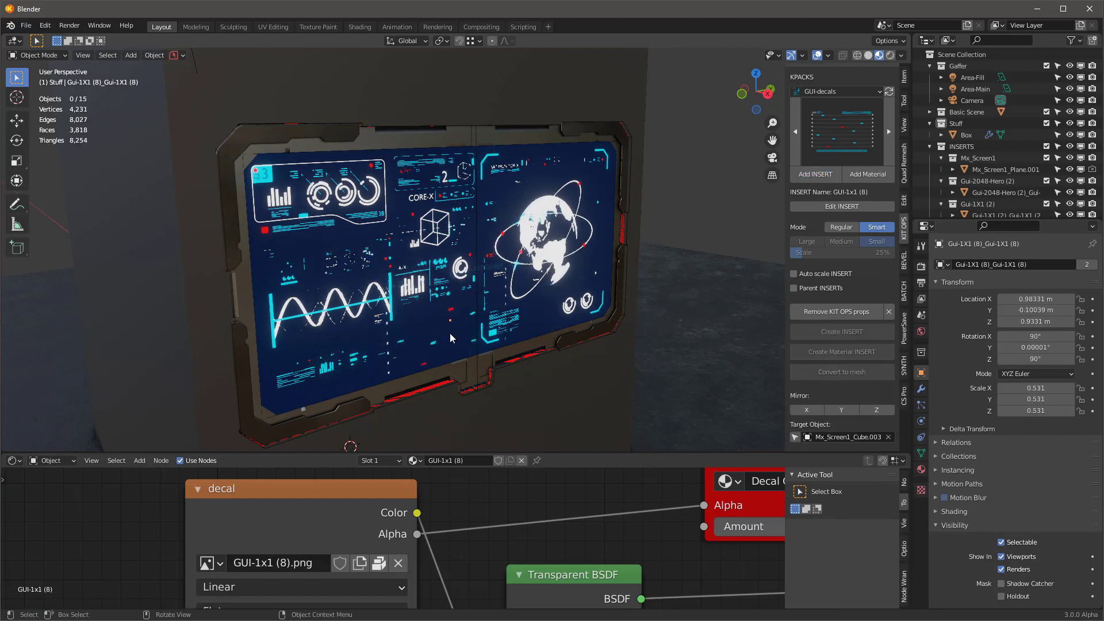
pyautogui.click(440, 343)
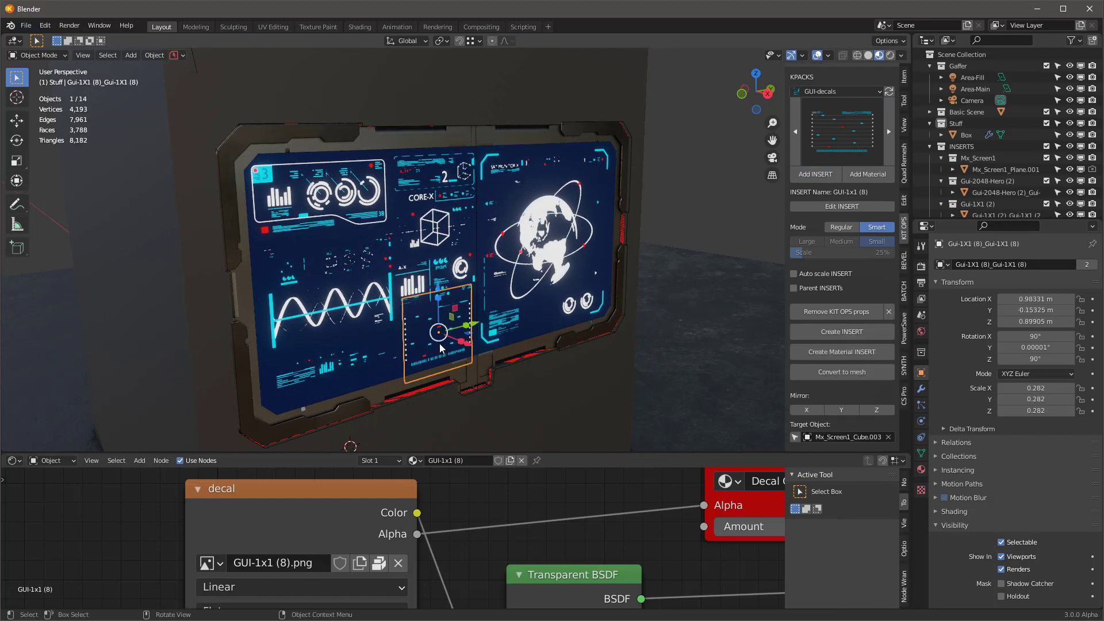
# Preview the finished decal layout in Rendered shading from a slightly different angle, and return to Material Preview
pyautogui.moveTo(439, 343); pyautogui.dragTo(626, 252, button='middle')
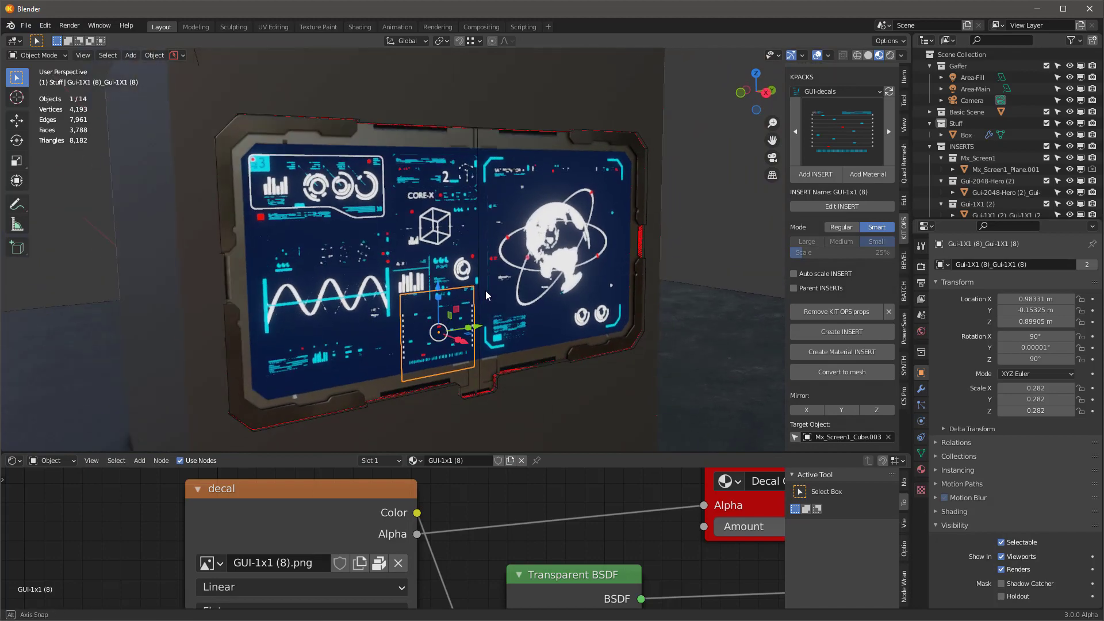
pyautogui.click(890, 55)
pyautogui.click(720, 136)
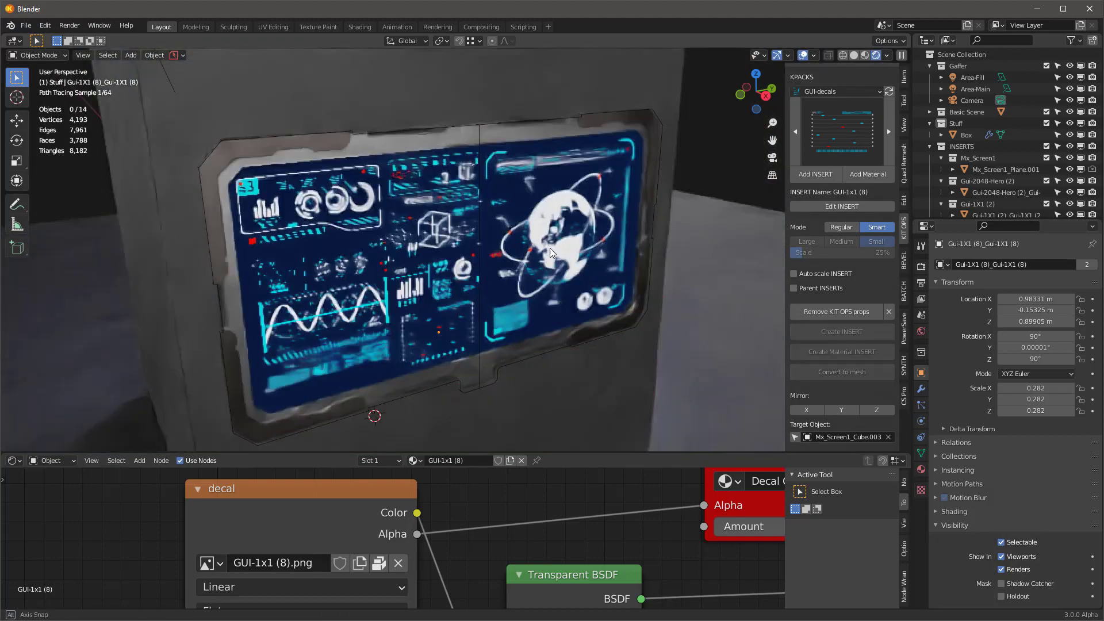
pyautogui.moveTo(550, 247); pyautogui.dragTo(572, 247, button='middle')
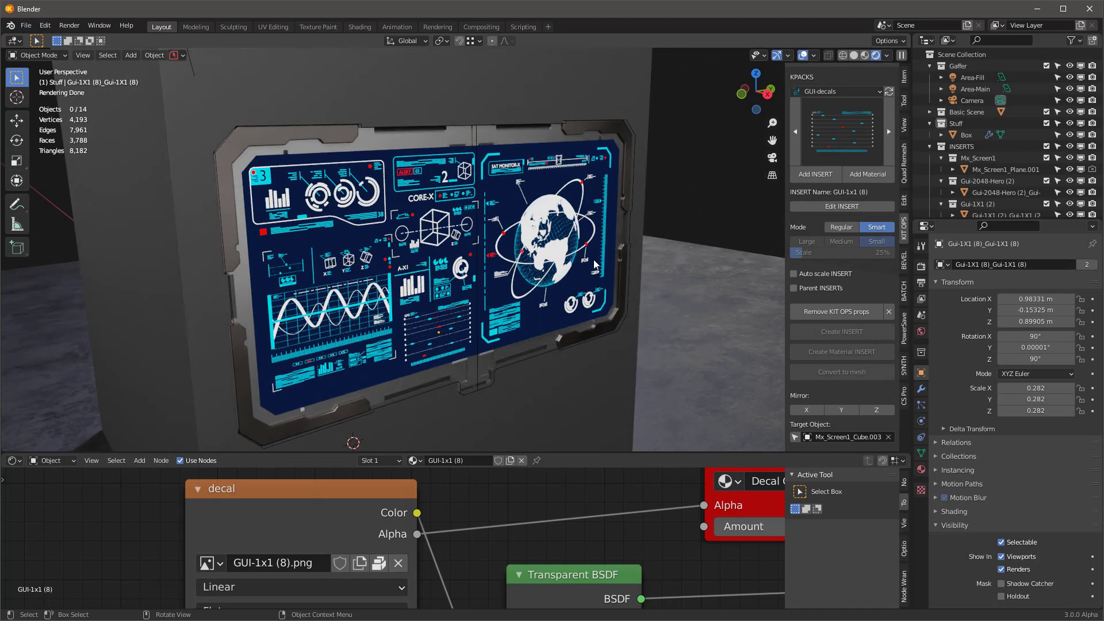
pyautogui.press('z')
# Set the globe decal's New Color in its Decal Color node to bright green with hue 0.334 and saturation 0.992
pyautogui.scroll(-4, 575, 569)
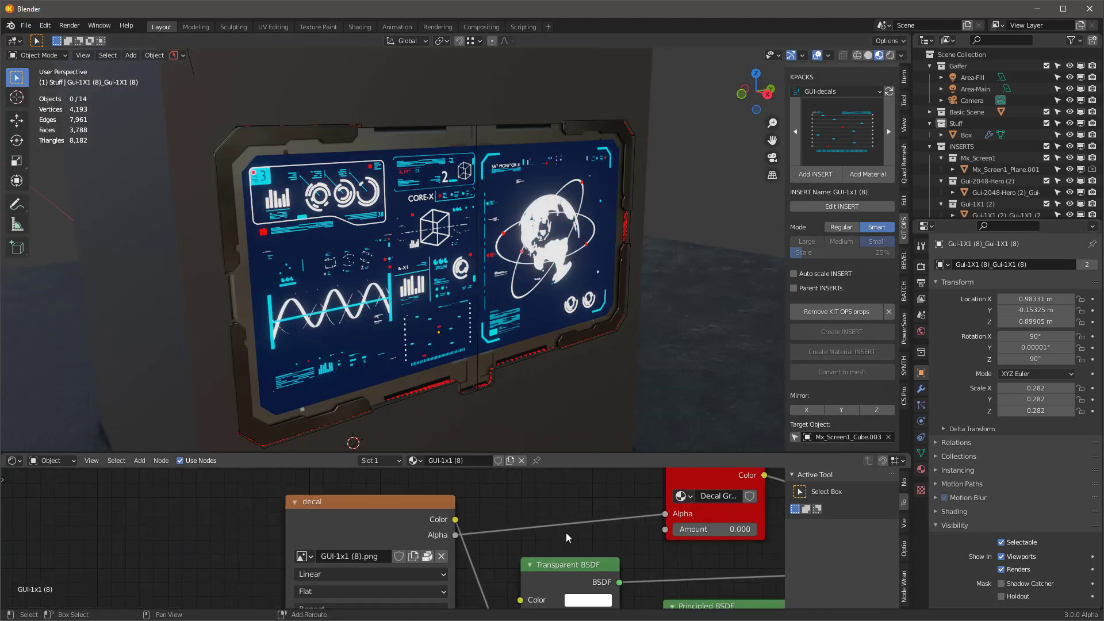
pyautogui.moveTo(506, 560); pyautogui.dragTo(507, 506, button='middle')
pyautogui.click(549, 253)
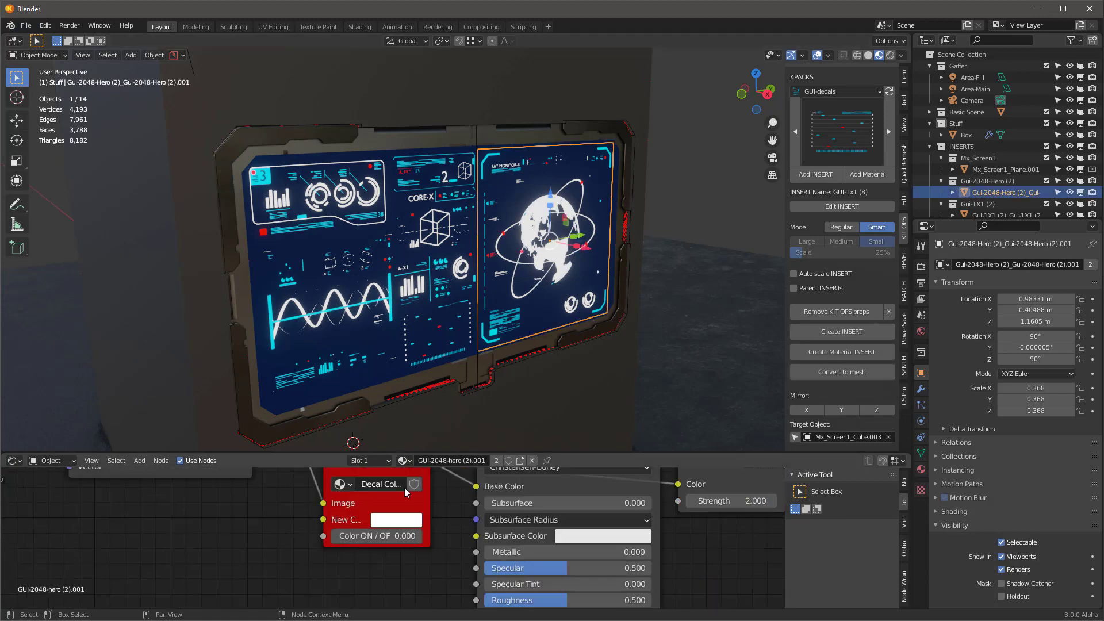
pyautogui.scroll(-4, 410, 526)
pyautogui.moveTo(409, 526)
pyautogui.mouseDown(button='middle')
pyautogui.moveTo(421, 556)
pyautogui.moveTo(421, 544)
pyautogui.mouseUp(button='middle')
pyautogui.scroll(5, 421, 543)
pyautogui.click(403, 542)
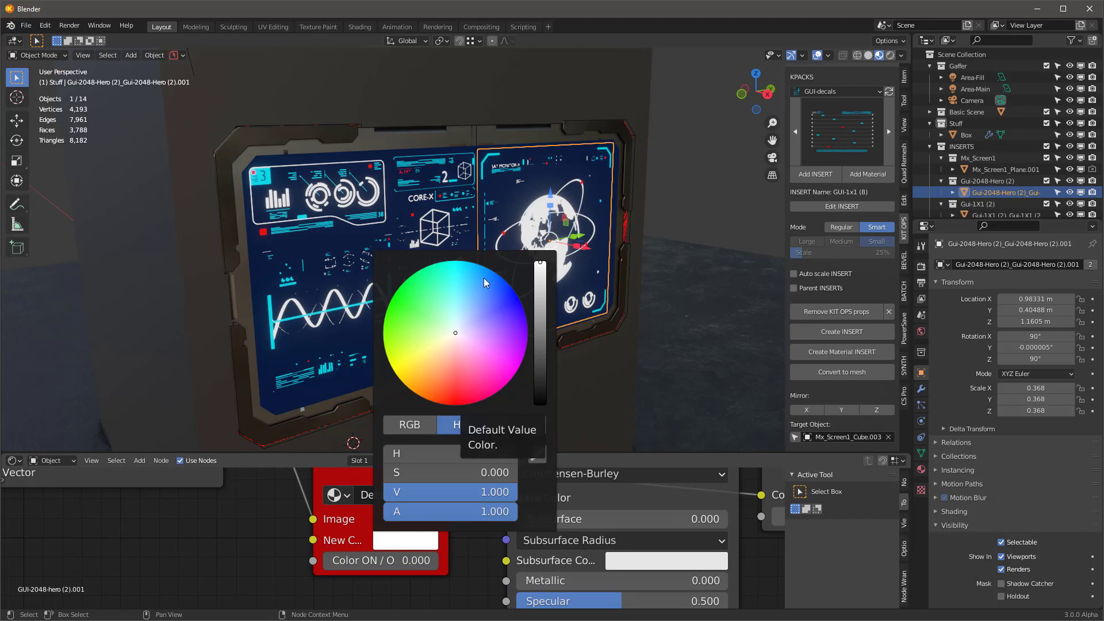
pyautogui.click(403, 300)
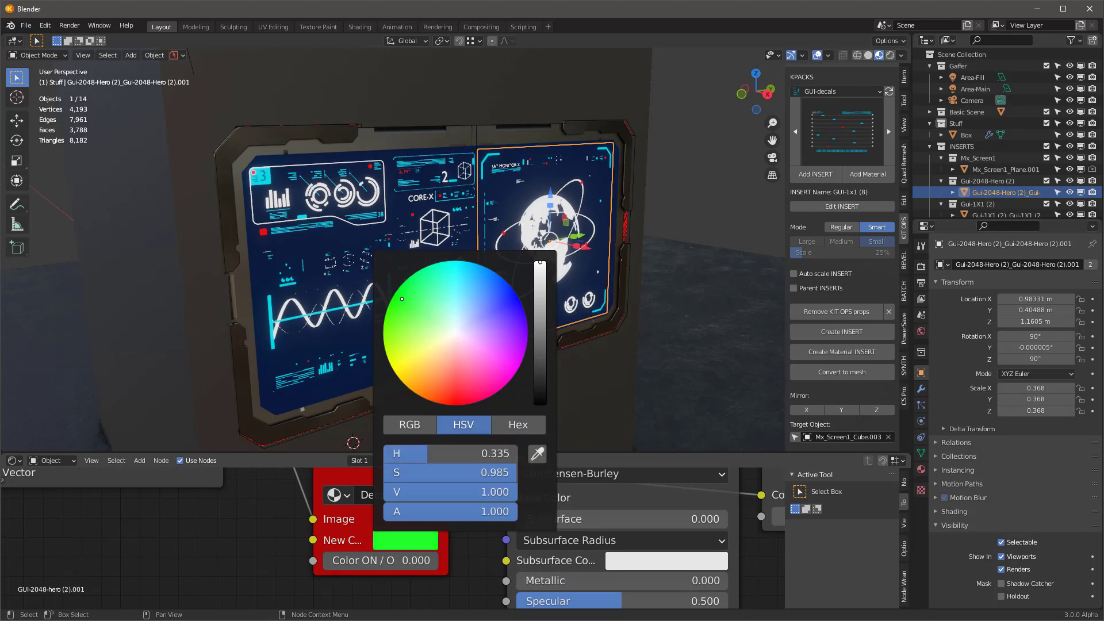
pyautogui.click(397, 297)
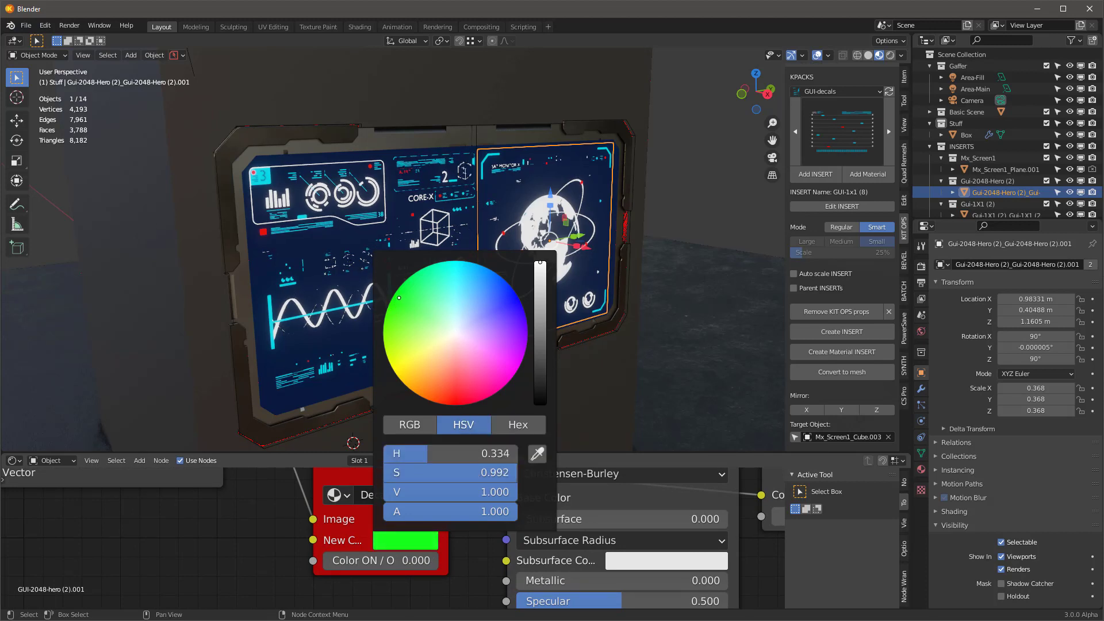
# Set the globe decal's Color ON/OFF amount to 0.8 in its Decal Color node
pyautogui.click(412, 558)
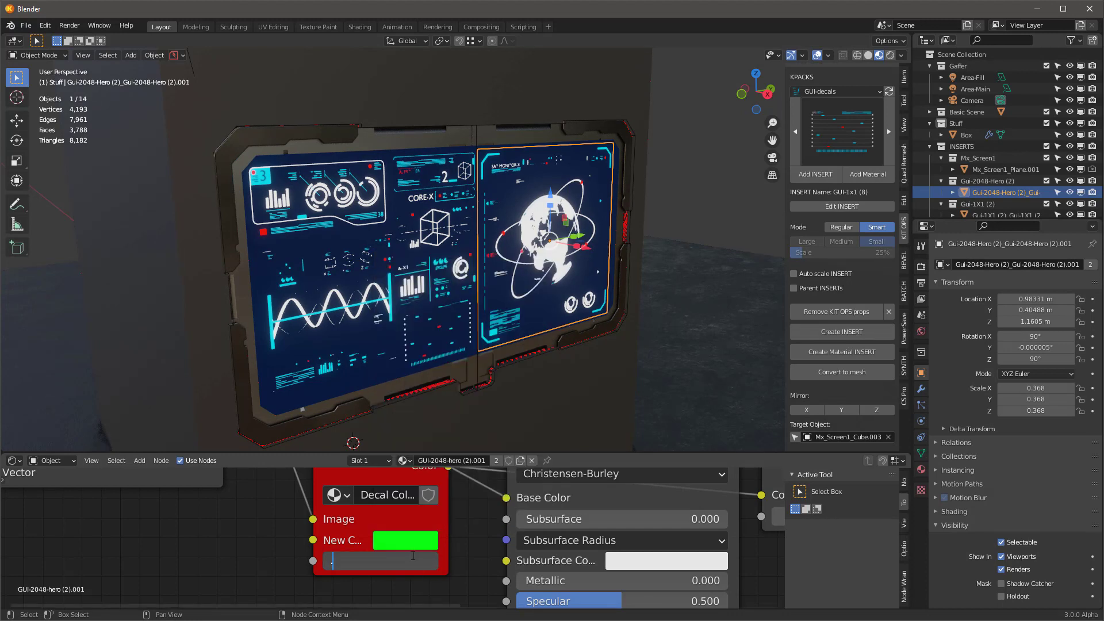
pyautogui.write('.8')
pyautogui.press('Return')
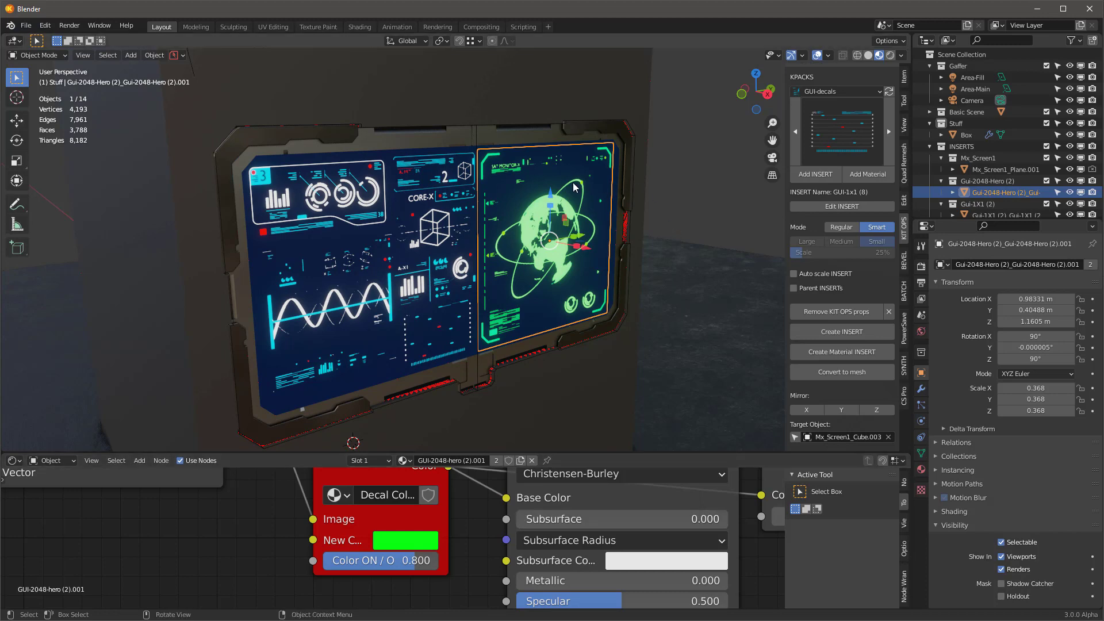
# Copy the globe decal's green New Color to the Decal Color nodes of the CORE-X, waveform and GUI-1x1 (8) decals
pyautogui.scroll(-3, 671, 555)
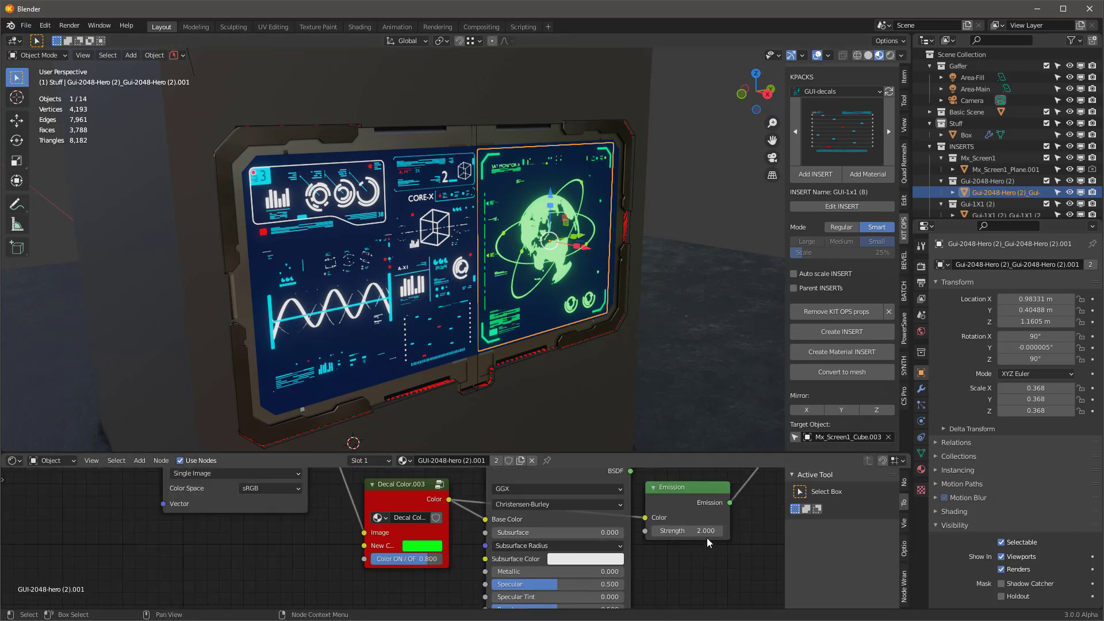
pyautogui.scroll(2, 449, 501)
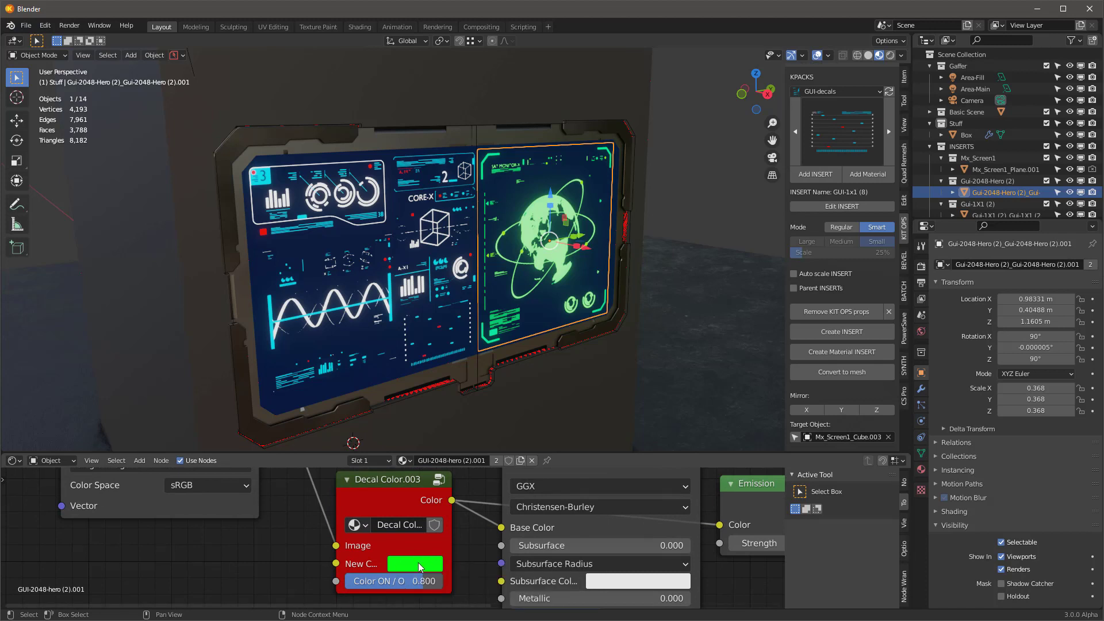
pyautogui.click(444, 169)
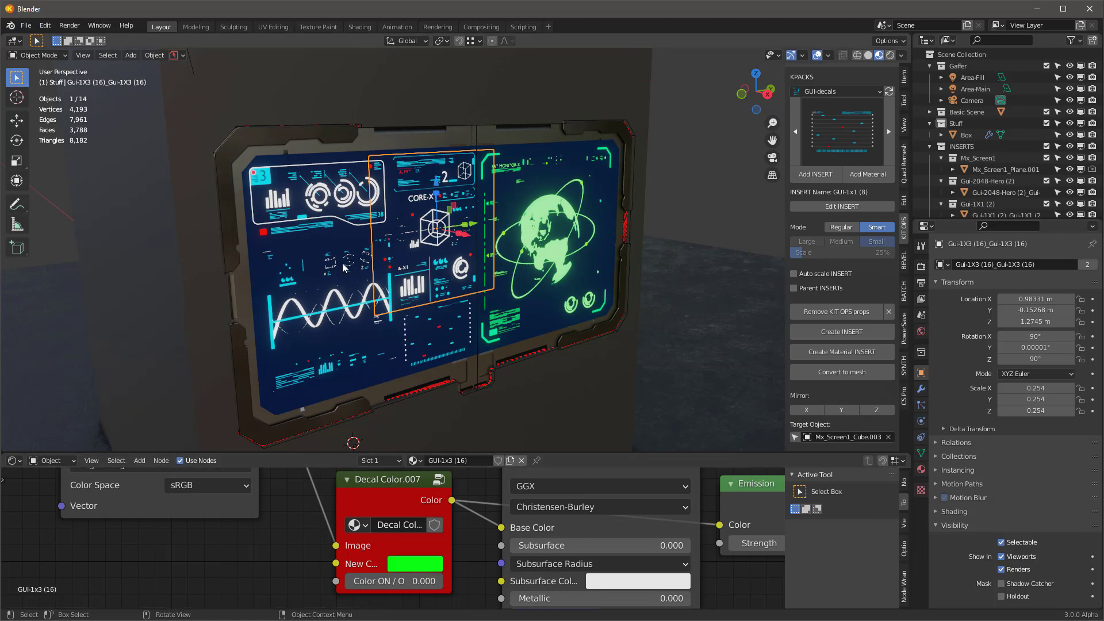
pyautogui.click(344, 305)
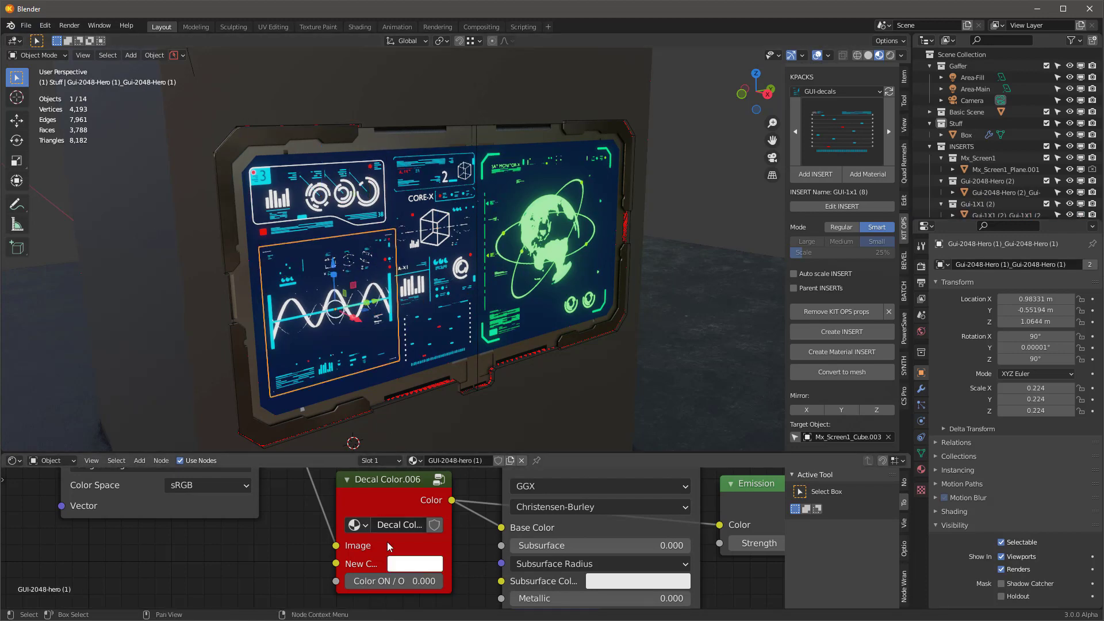
pyautogui.hotkey('ctrl', 'v')
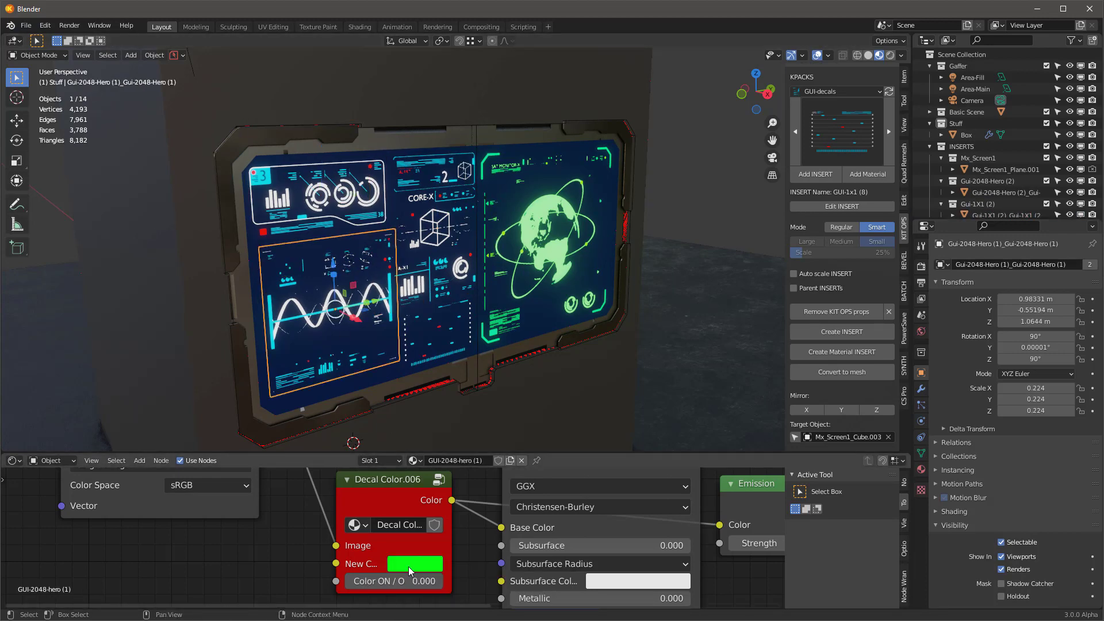
pyautogui.click(434, 316)
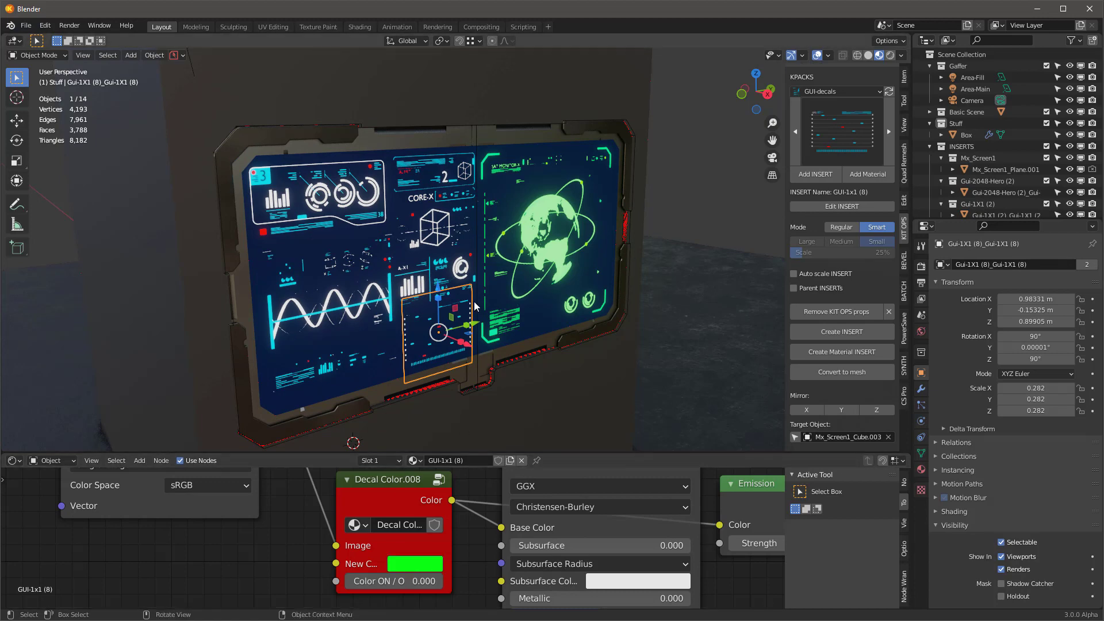
pyautogui.click(442, 262)
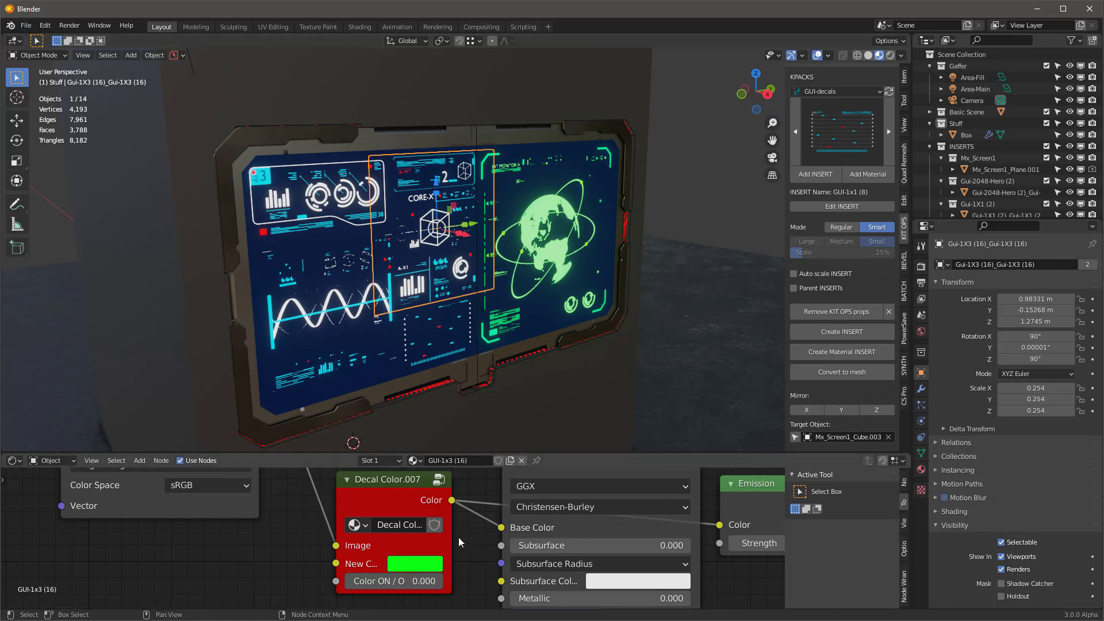
# Copy the 0.800 Color ON/OFF amount to the CORE-X, GUI-1x1 (8) and waveform decals, and give GUI-1x1 (2) the same green and amount
pyautogui.click(546, 236)
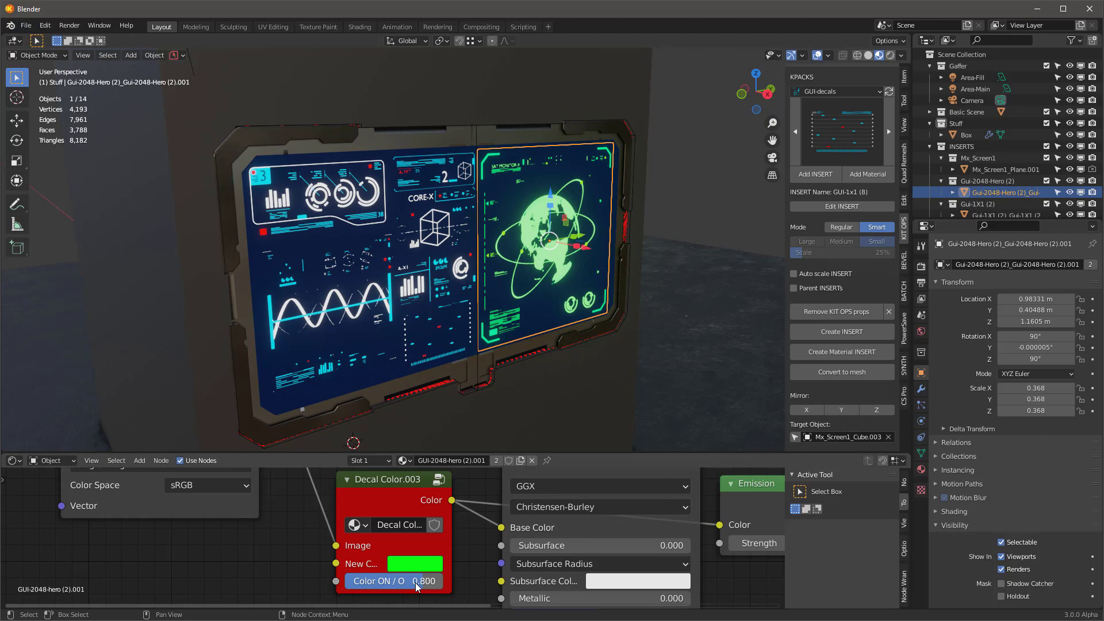
pyautogui.click(467, 191)
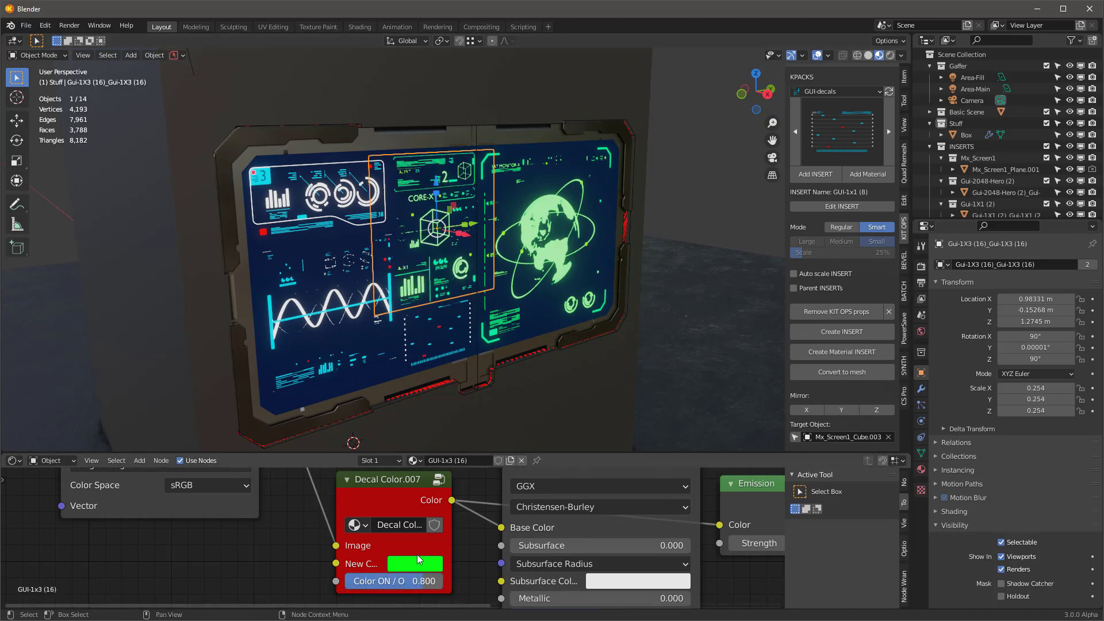
pyautogui.click(401, 383)
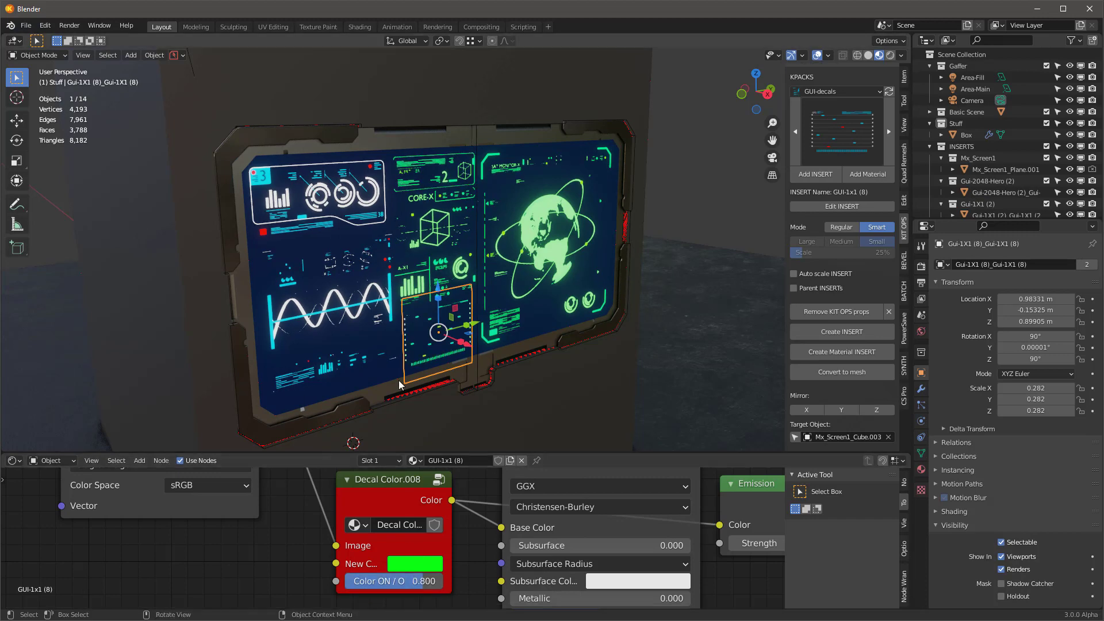
pyautogui.click(342, 319)
pyautogui.write('0.800')
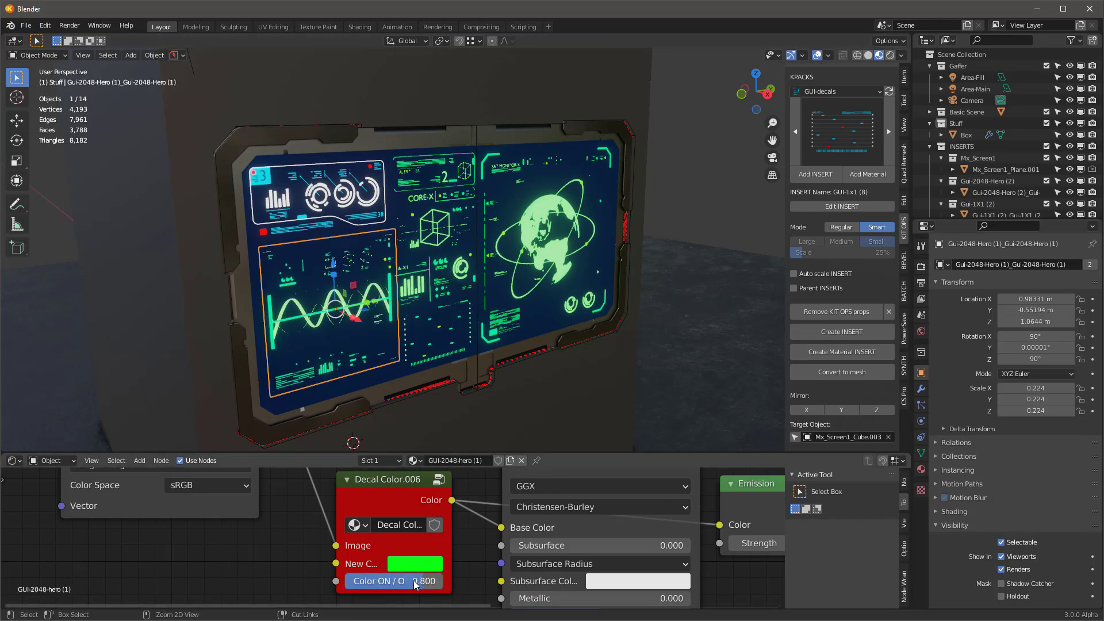
pyautogui.click(358, 192)
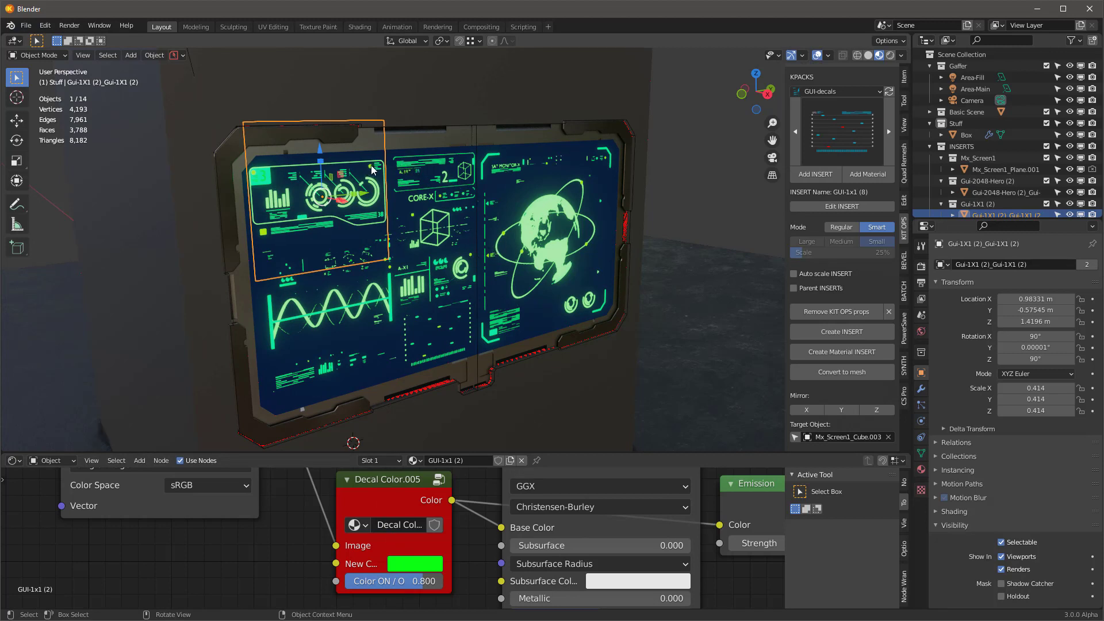
# Change the Emission color of the screen surface's sy_blue_5_emmisive material from blue to dark green
pyautogui.click(543, 313)
pyautogui.click(348, 391)
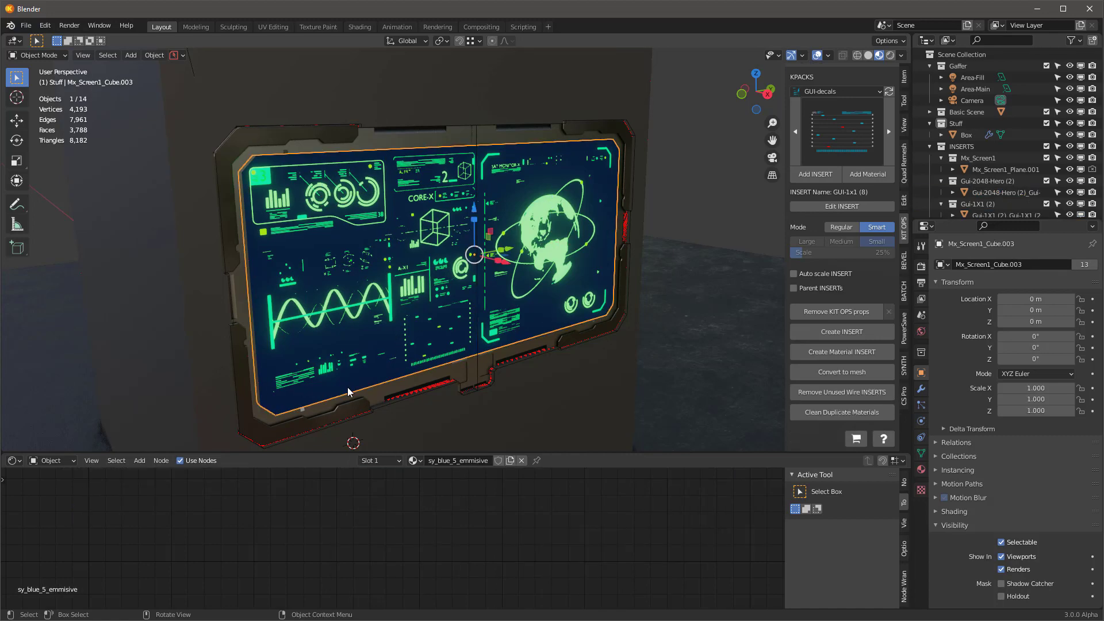
pyautogui.press('Home')
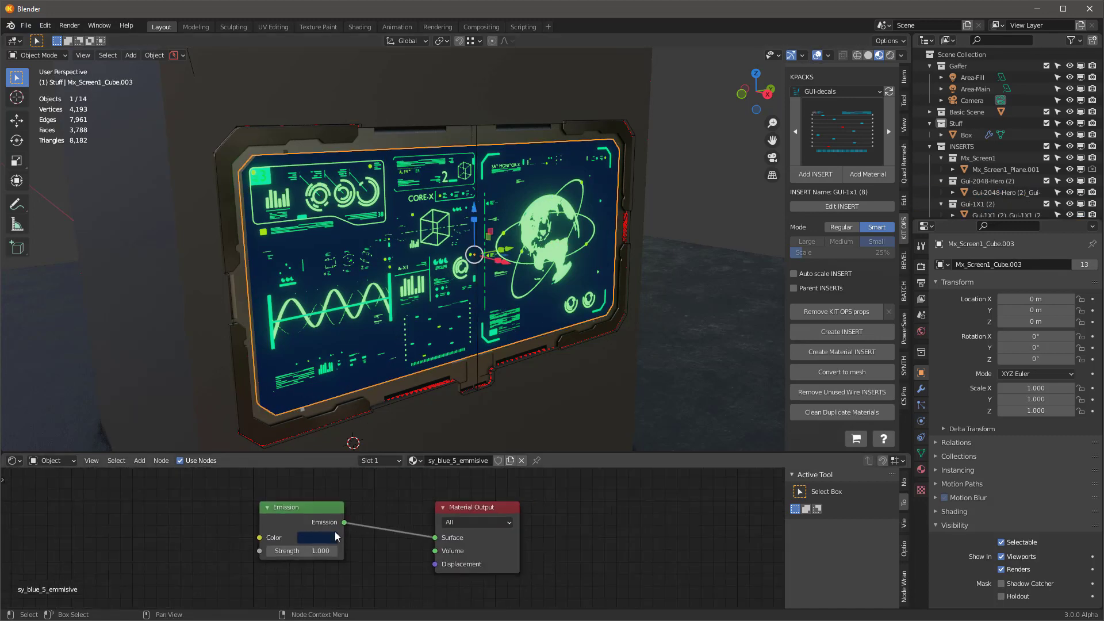
pyautogui.click(314, 537)
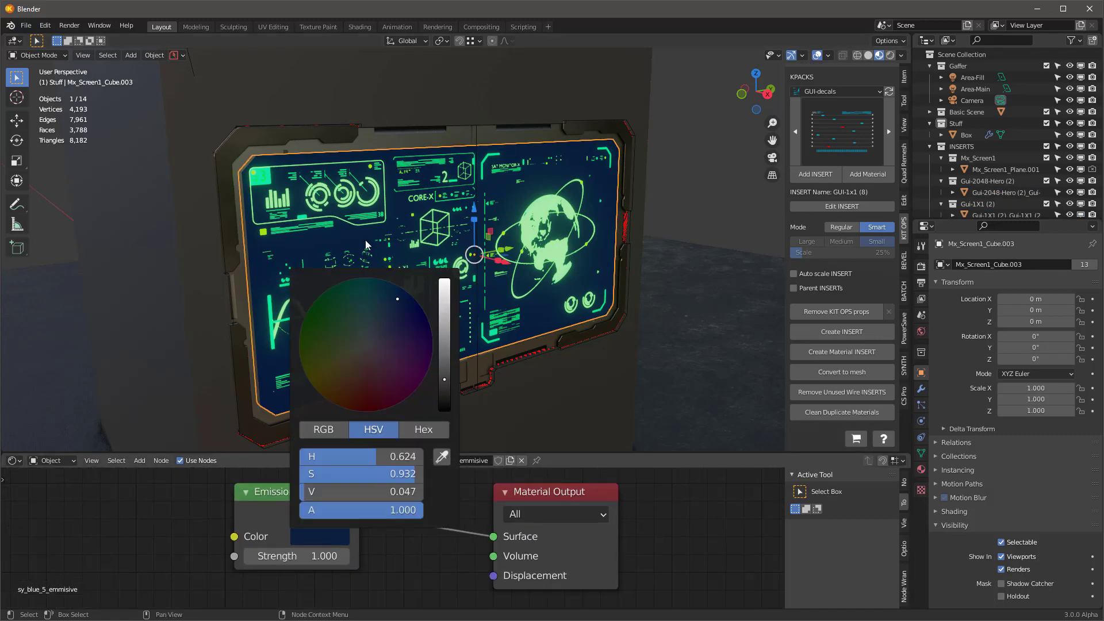
pyautogui.click(322, 537)
pyautogui.click(306, 313)
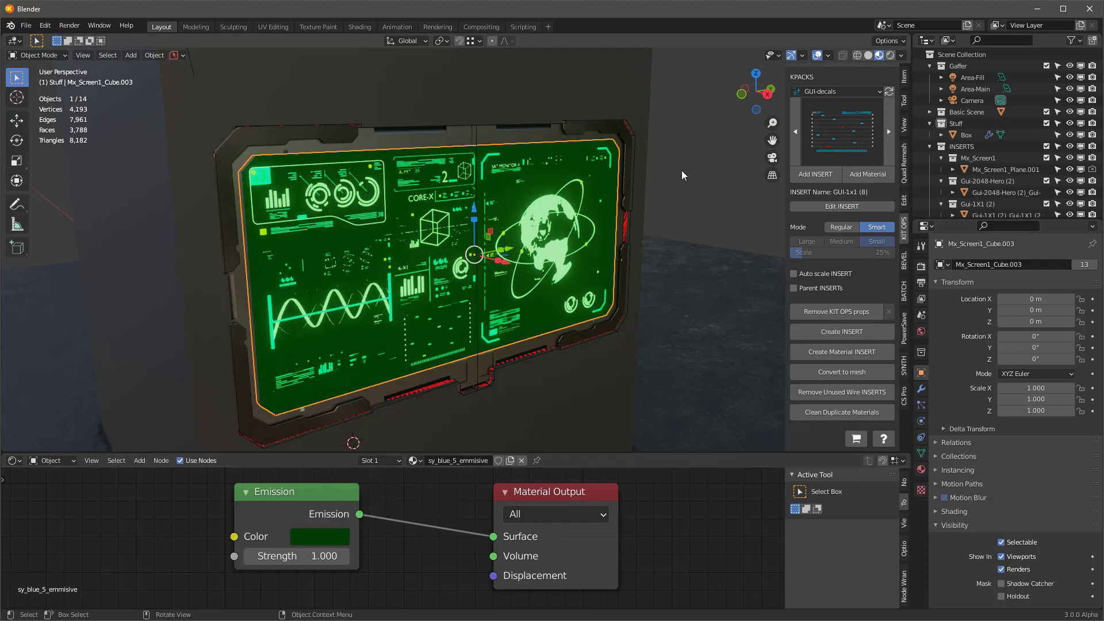
# Deselect the screen, switch the viewport to Rendered shading, and turn on K-Cycles Bloom with its settings expanded
pyautogui.click(699, 184)
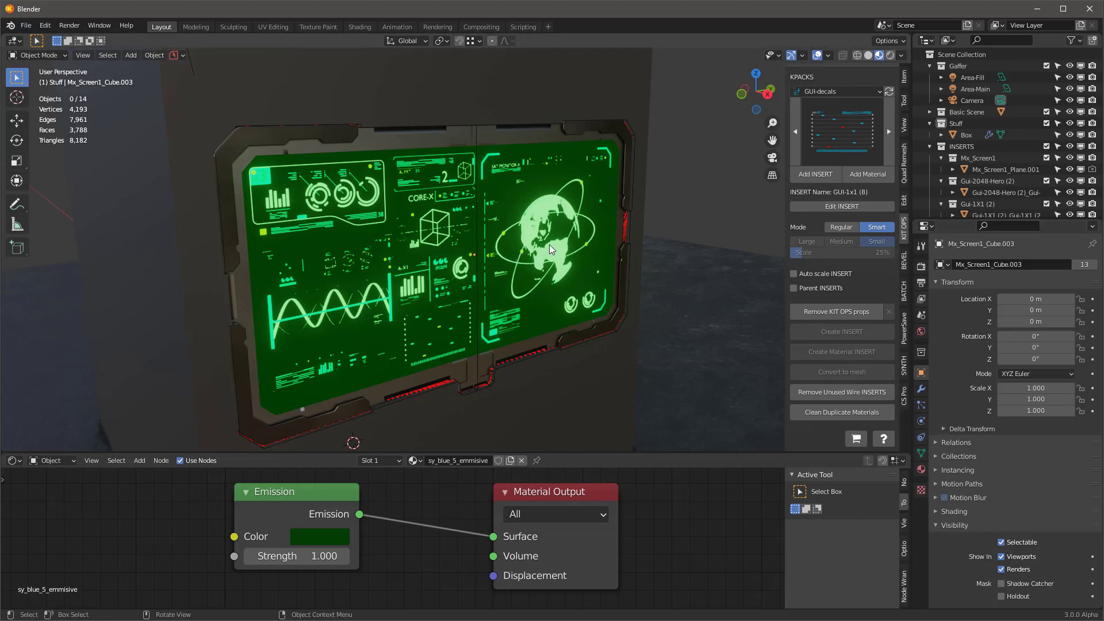
pyautogui.press('z')
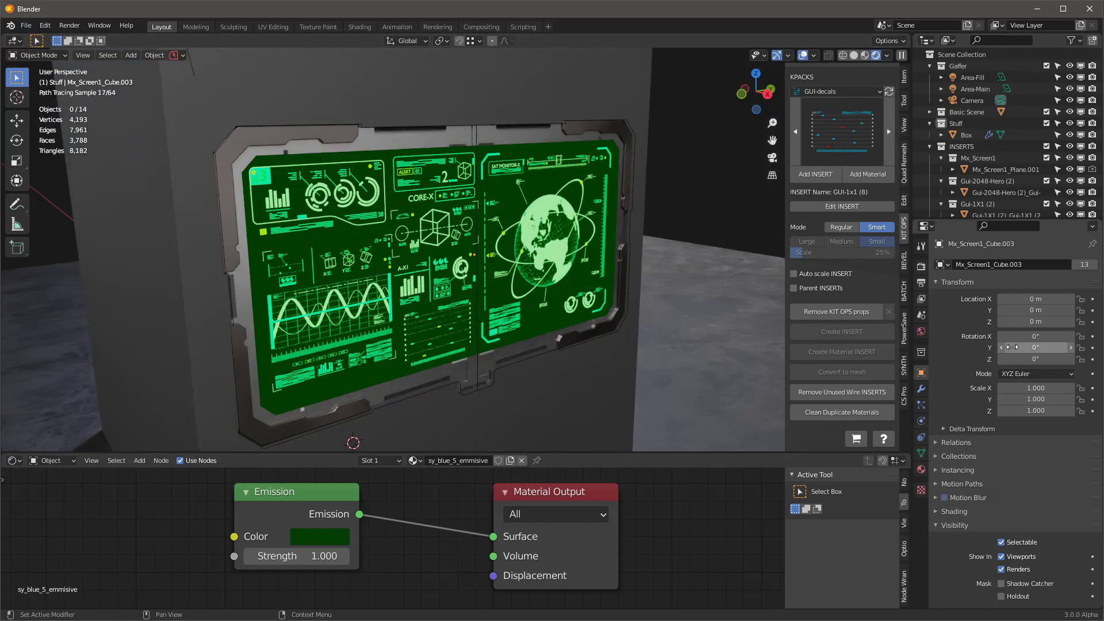
pyautogui.click(920, 268)
pyautogui.click(952, 345)
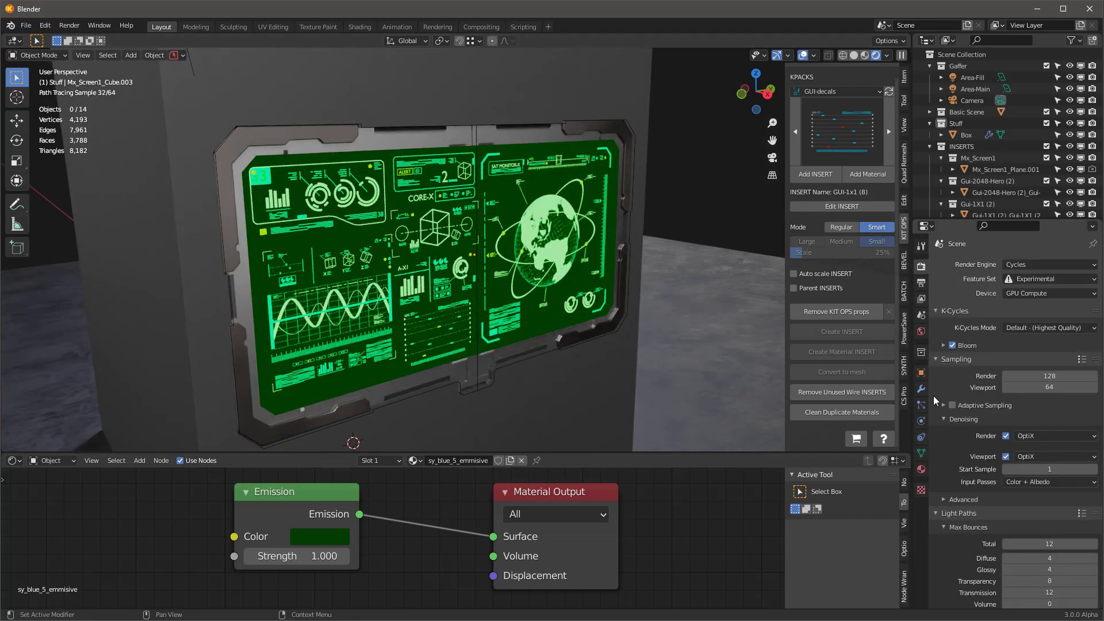
pyautogui.click(943, 345)
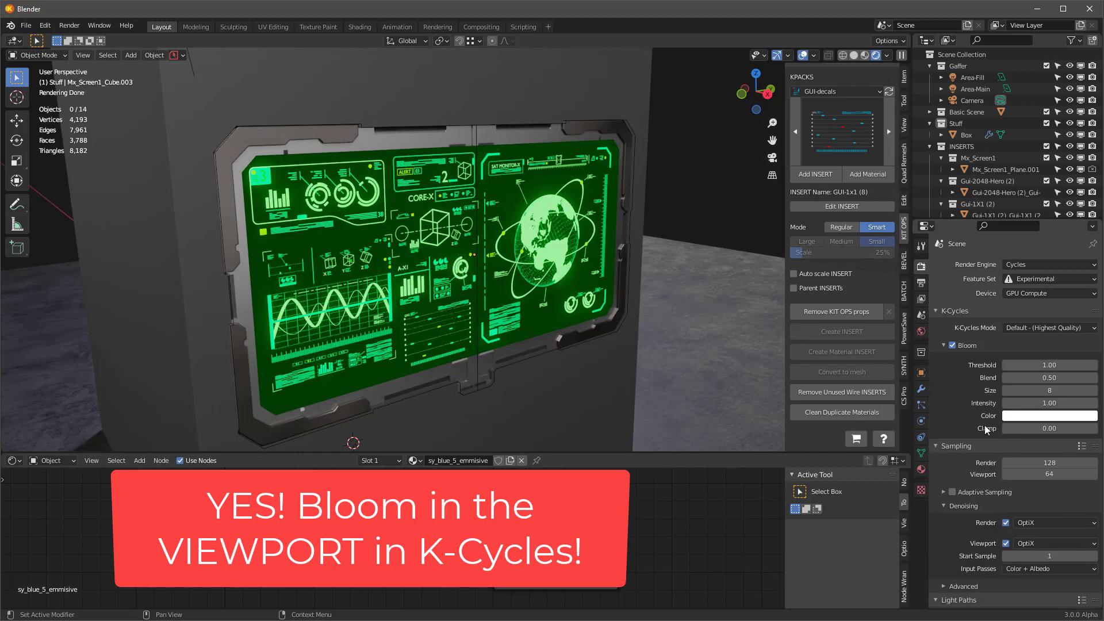
# Try the K-Cycles Bloom with Blend at 1.00 and Threshold at 0.80
pyautogui.moveTo(1038, 378); pyautogui.dragTo(1093, 377)
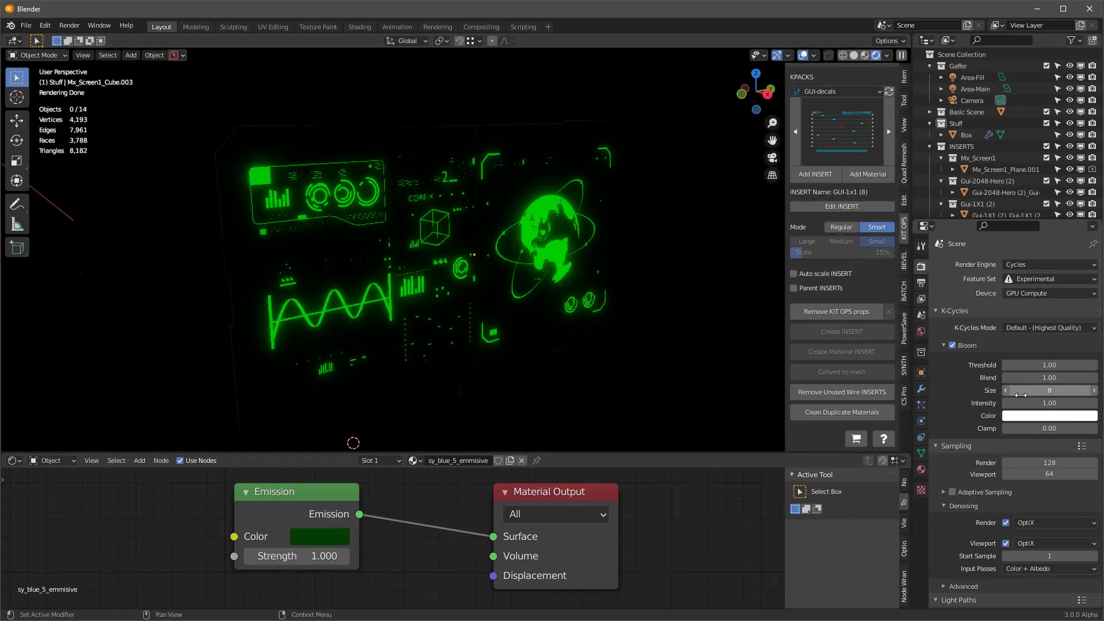
pyautogui.click(1050, 366)
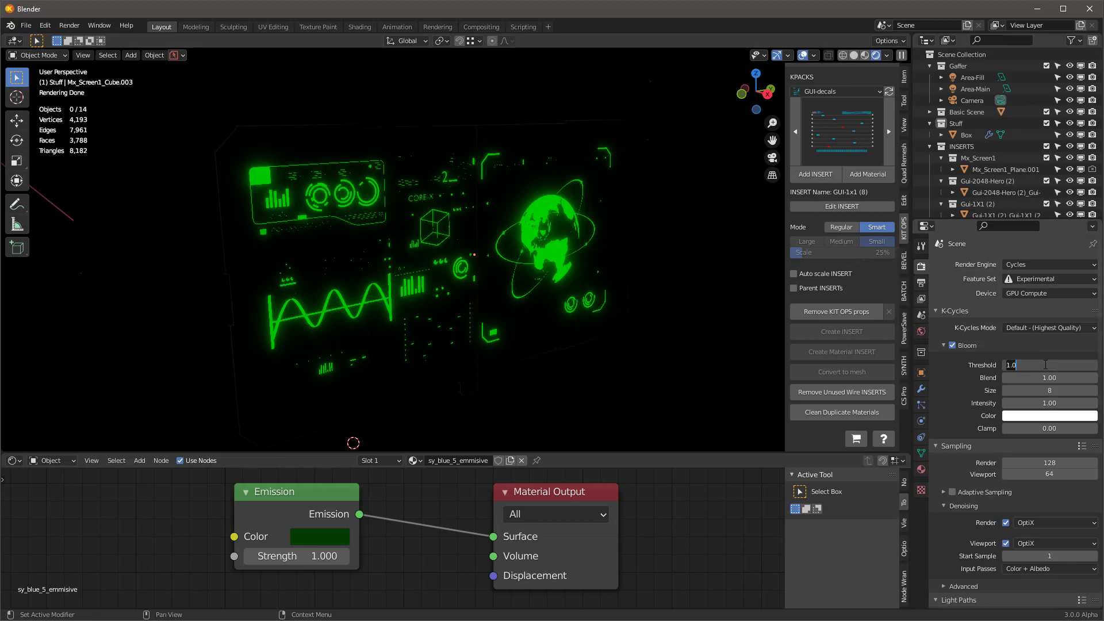
pyautogui.press('BackSpace')
pyautogui.press('Return')
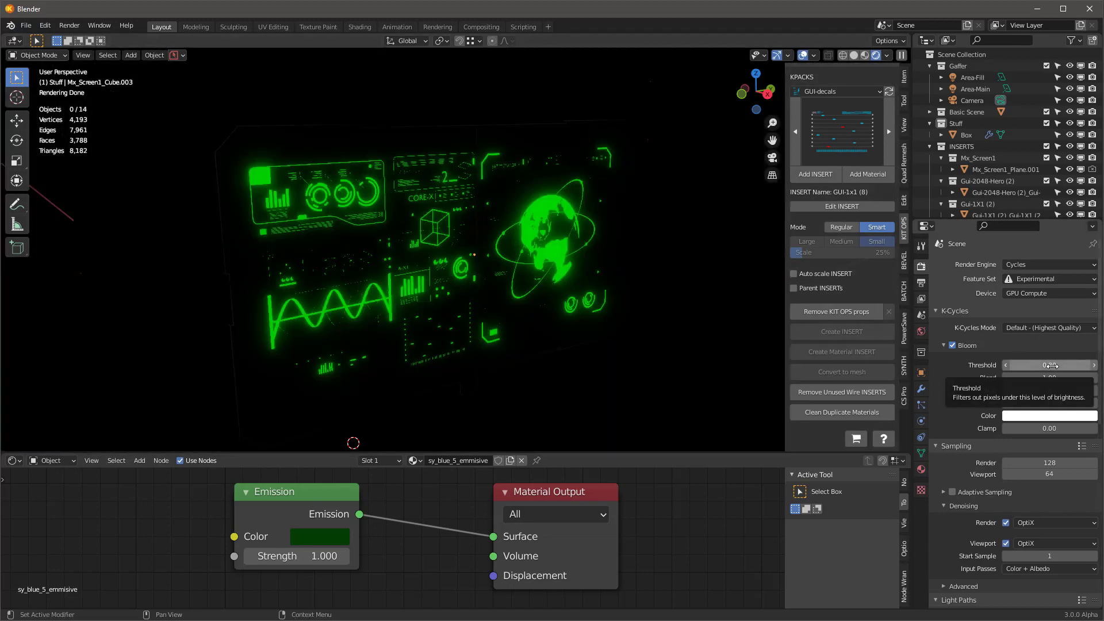
# Set the Bloom Threshold to 0.50 and its Intensity to 1.50
pyautogui.click(1049, 365)
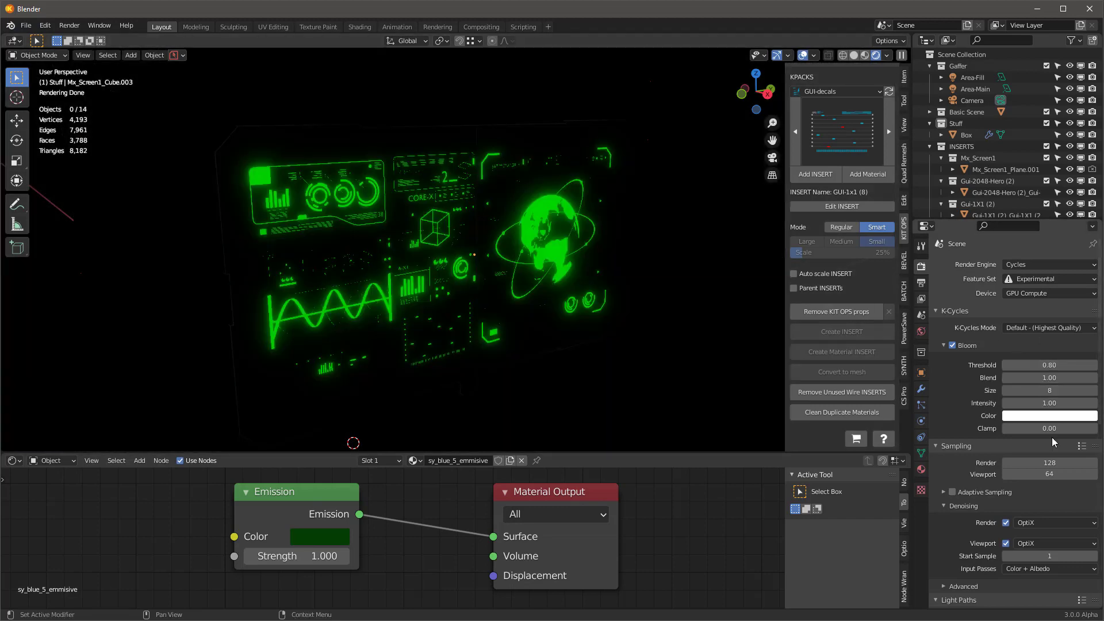
pyautogui.press('BackSpace')
pyautogui.write('.5')
pyautogui.press('Return')
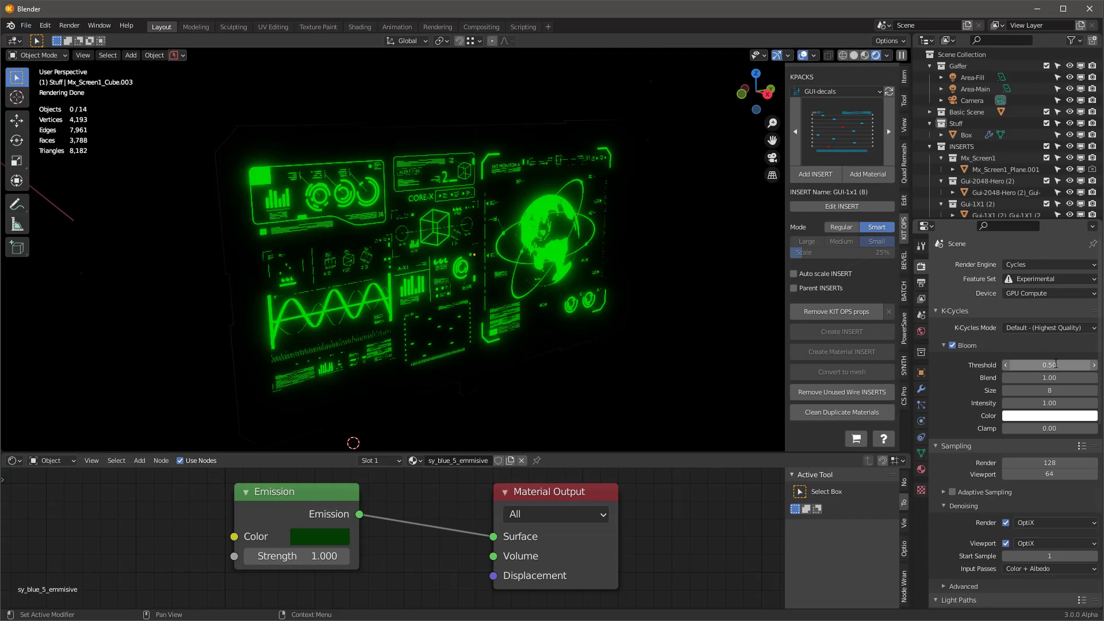
pyautogui.click(1053, 403)
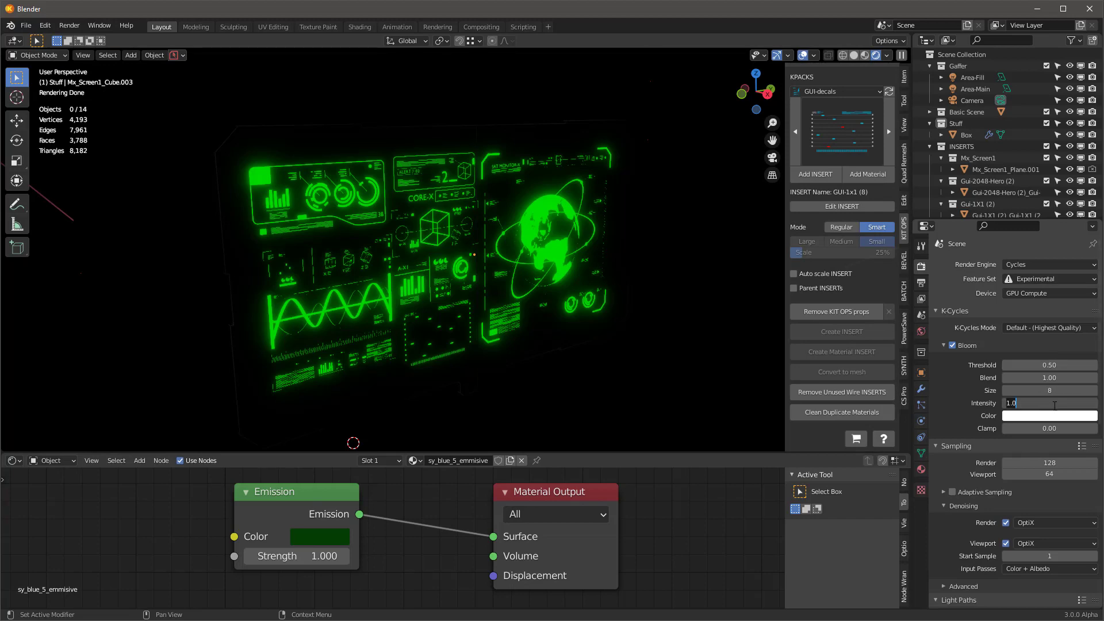
pyautogui.write('1.5')
pyautogui.press('Return')
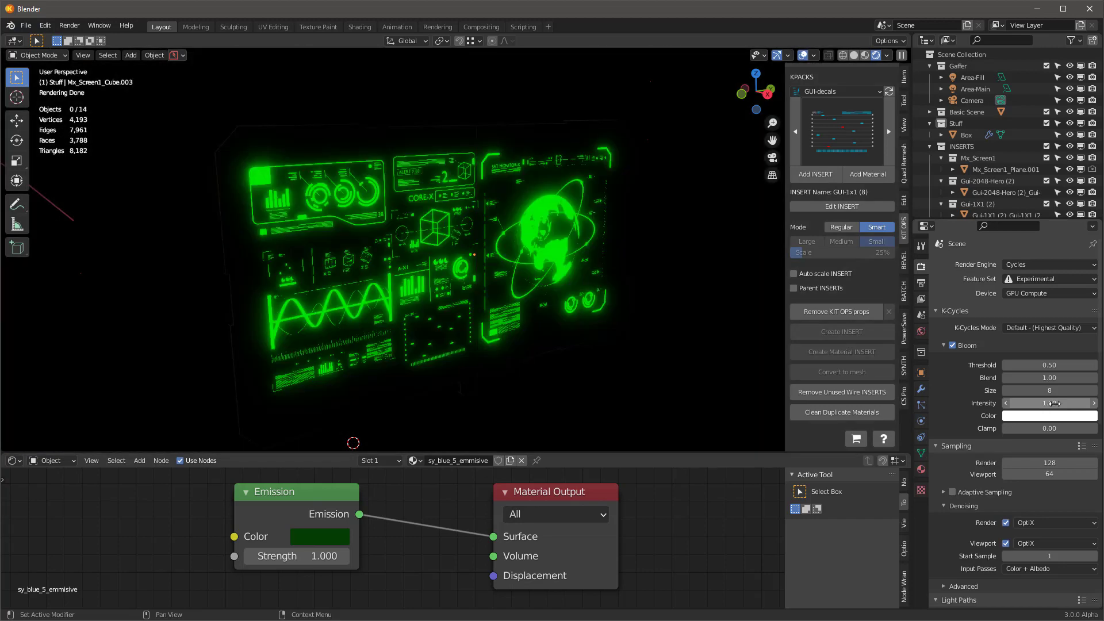
# Set the Bloom Blend to 0.50 and check the glow on the screen INSERT
pyautogui.click(1067, 379)
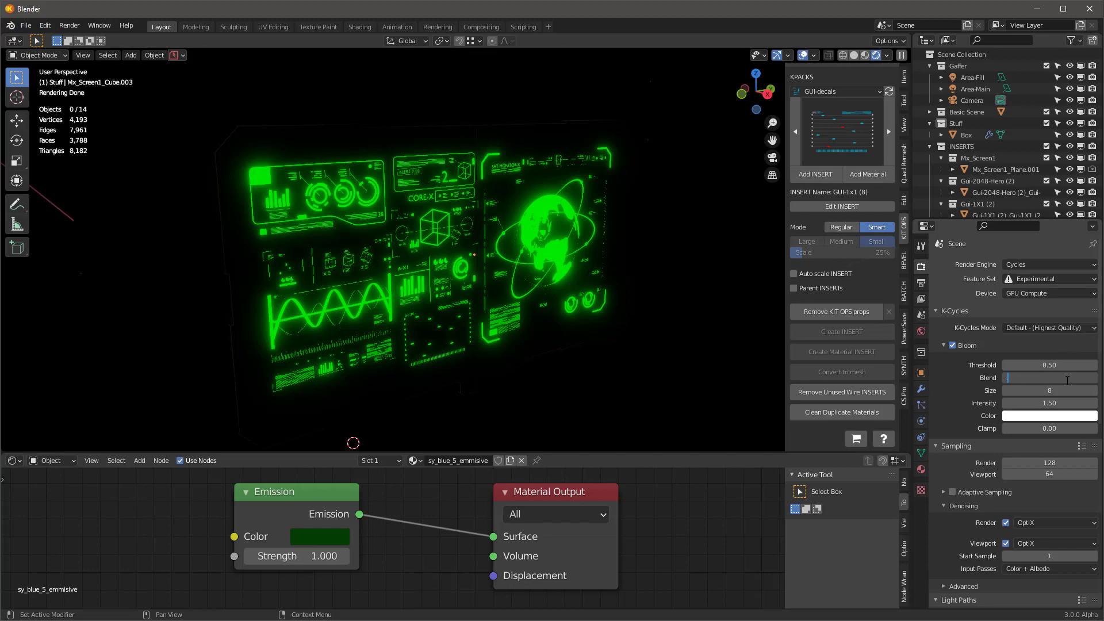
pyautogui.write('0.5')
pyautogui.press('Return')
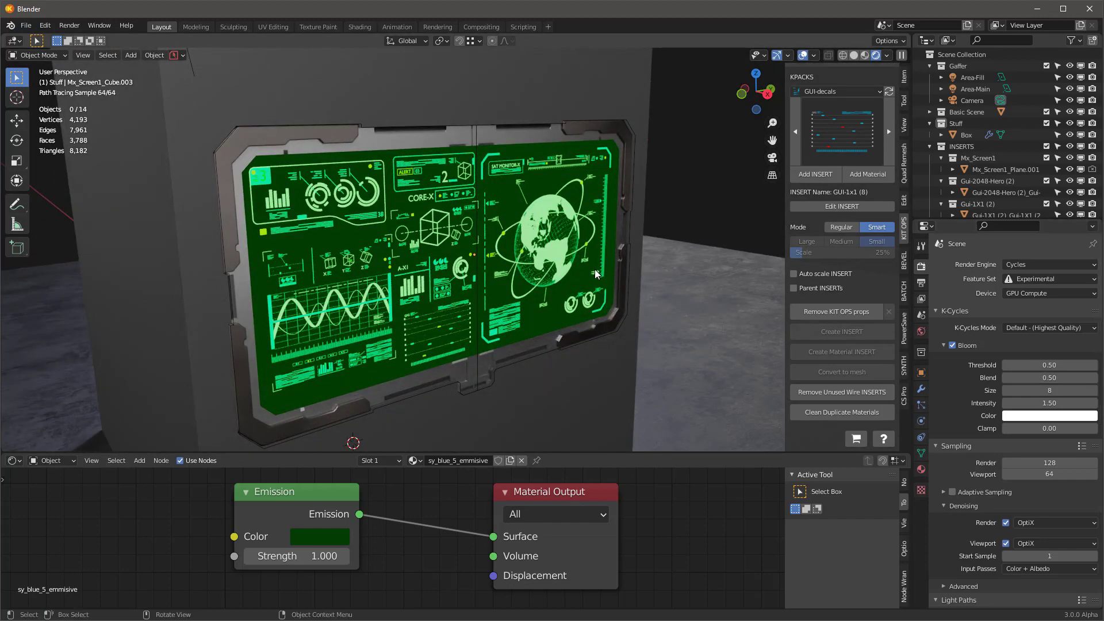
pyautogui.moveTo(602, 160)
pyautogui.mouseDown(button='middle')
pyautogui.moveTo(526, 133)
pyautogui.moveTo(543, 178)
pyautogui.moveTo(613, 161)
pyautogui.moveTo(615, 224)
pyautogui.mouseUp(button='middle')
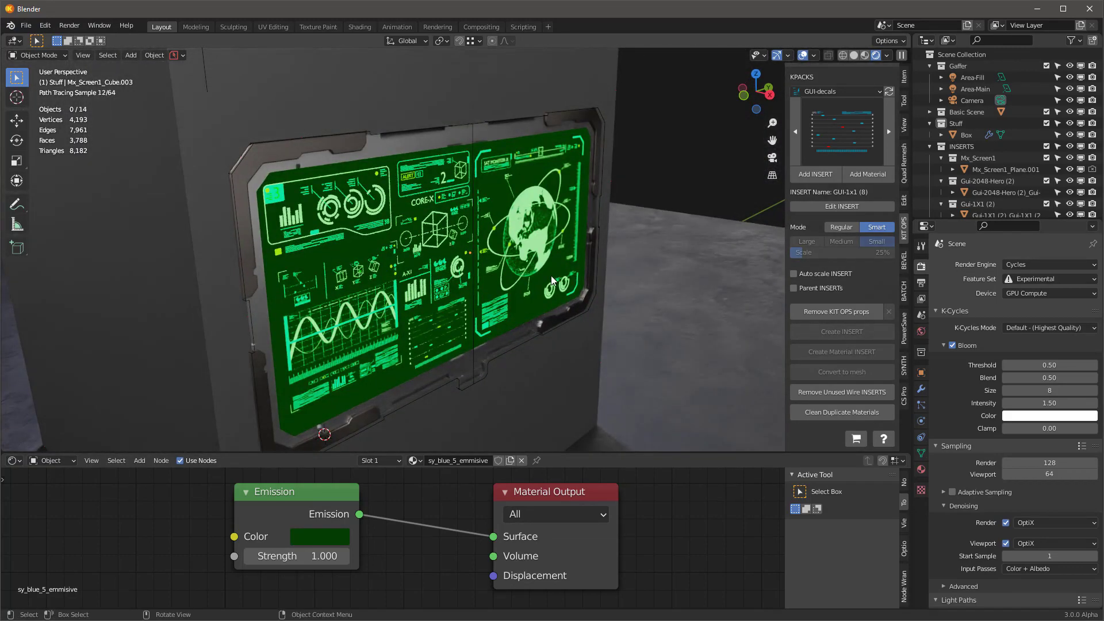
pyautogui.moveTo(551, 275); pyautogui.dragTo(524, 253, button='middle')
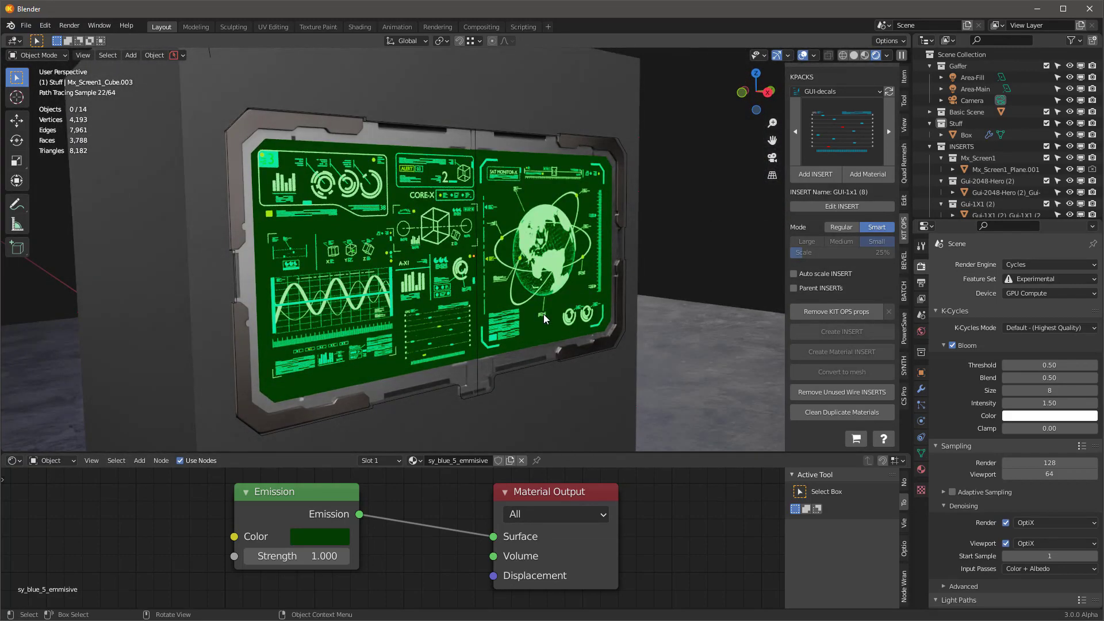
# Browse the INSERT thumbnails of the GUI-decals KPACK and close the list without choosing one
pyautogui.click(858, 128)
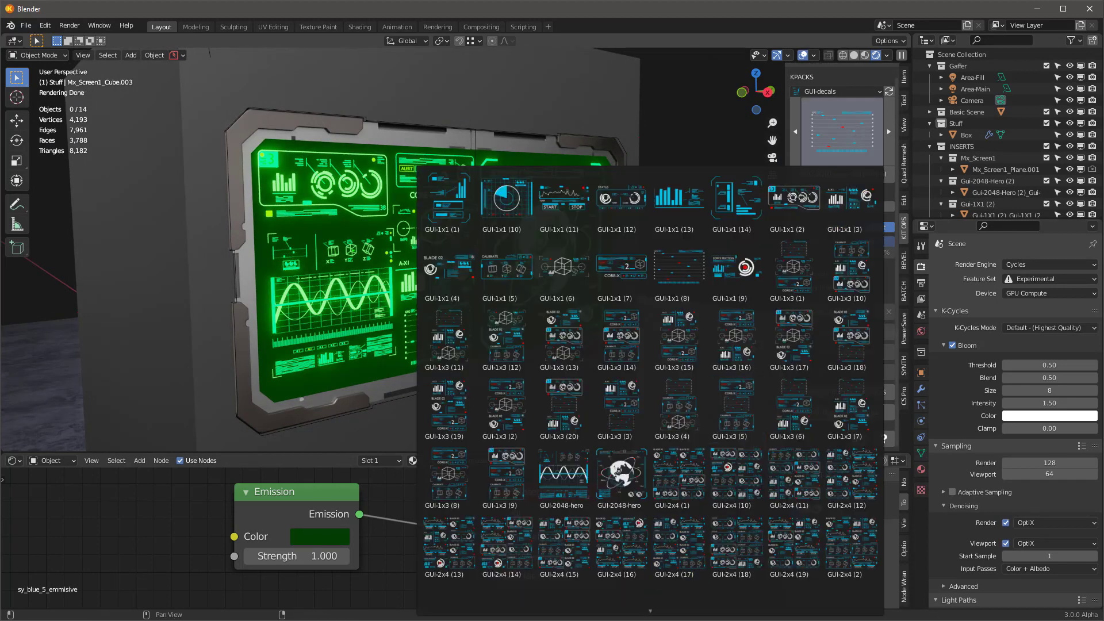
pyautogui.scroll(-5, 655, 598)
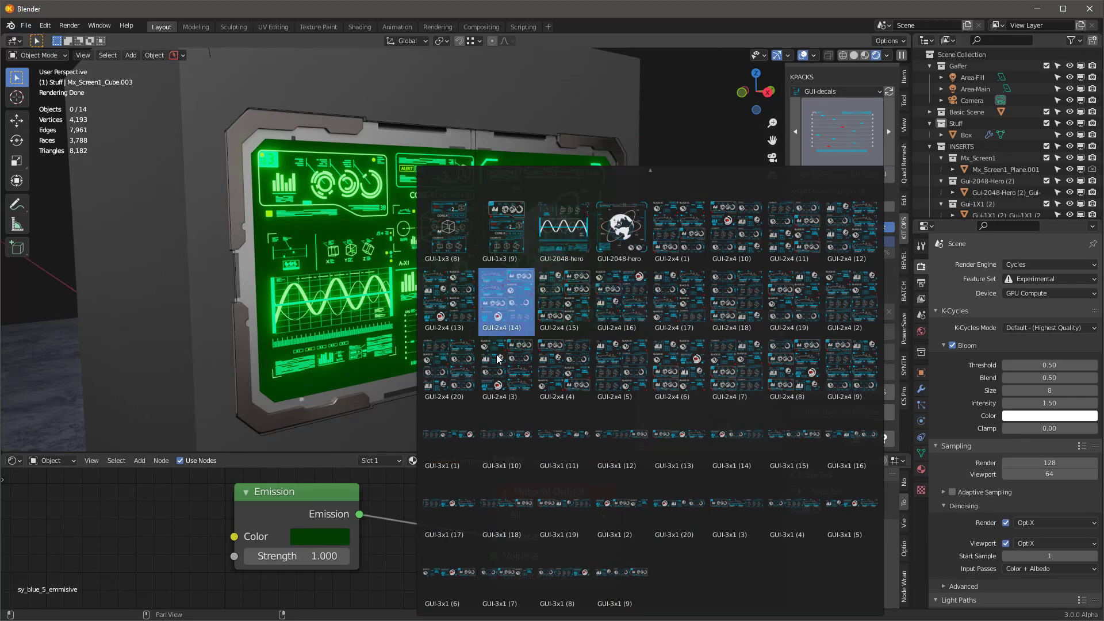
pyautogui.scroll(1, 648, 328)
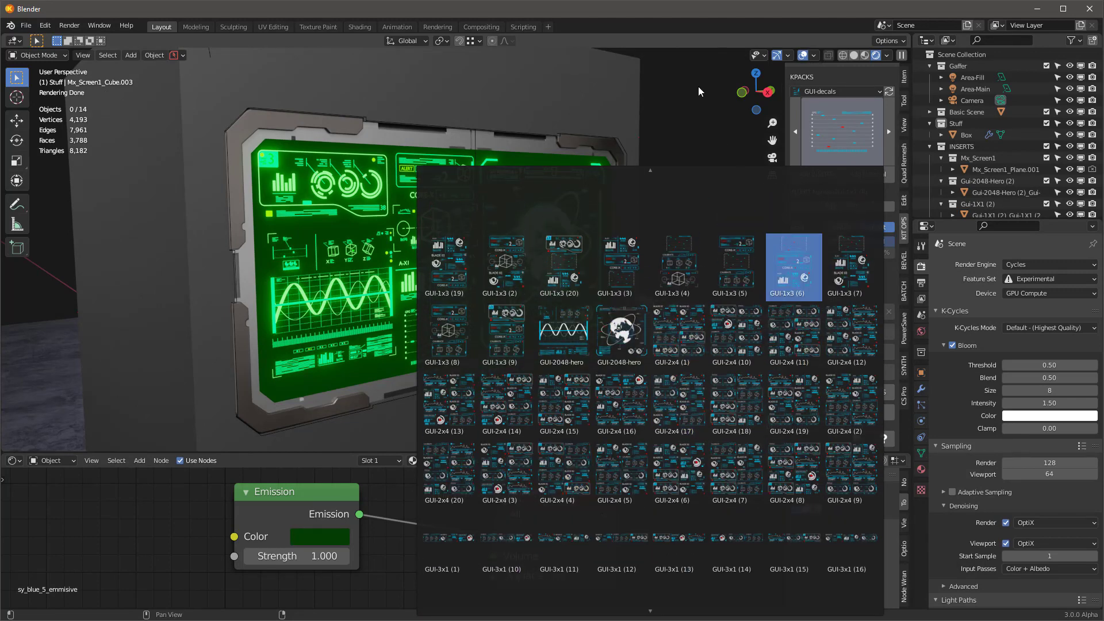
pyautogui.click(698, 114)
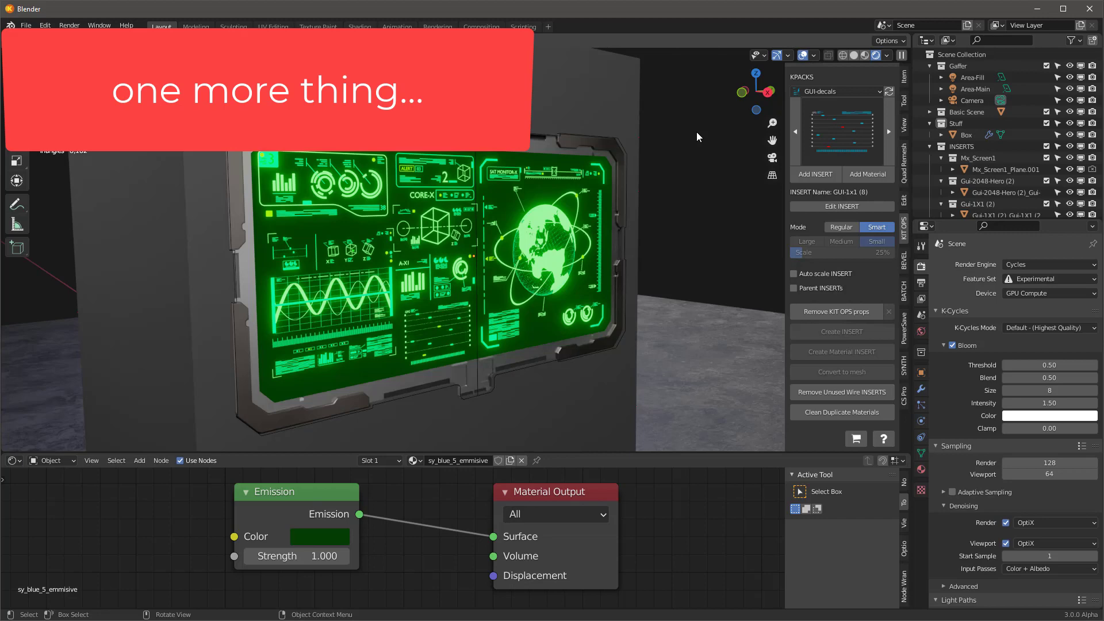
# Switch the KPACK to CW-decals, place the Eagle2 decal on the box's top face, and select the placed decal
pyautogui.scroll(-3, 699, 219)
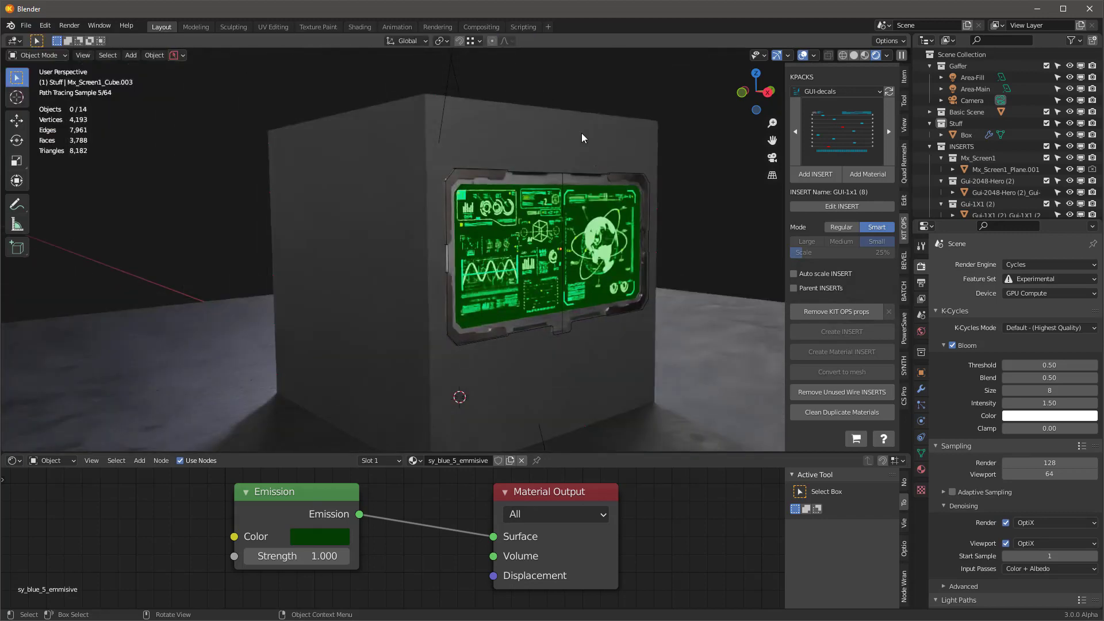
pyautogui.moveTo(581, 133); pyautogui.dragTo(561, 147, button='middle')
pyautogui.click(845, 130)
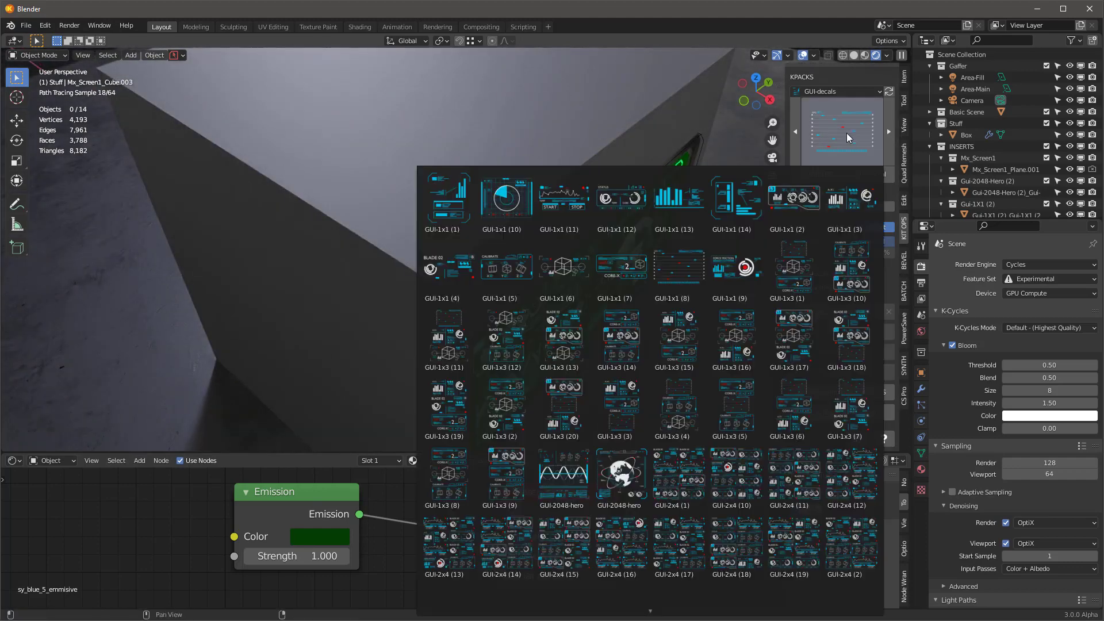
pyautogui.click(832, 90)
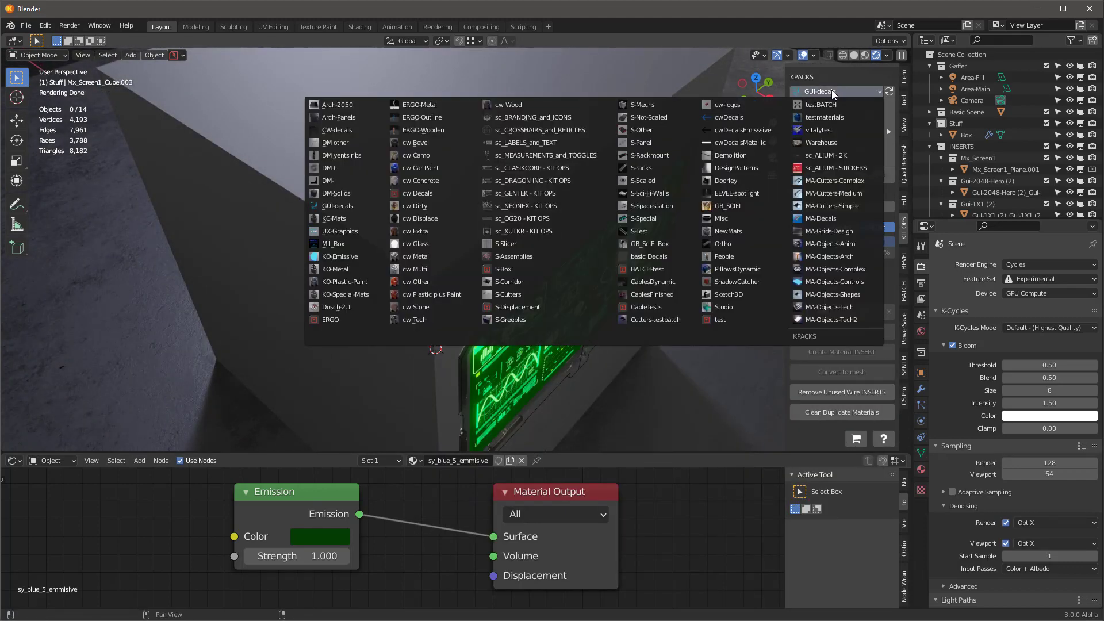
pyautogui.click(816, 173)
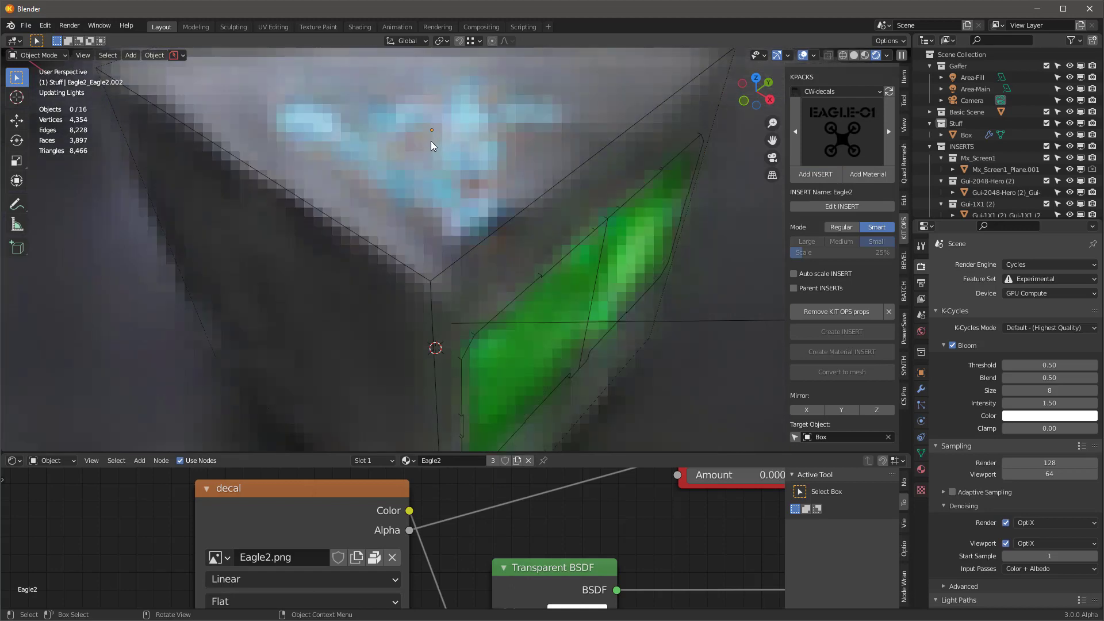
pyautogui.scroll(-5, 429, 140)
pyautogui.click(429, 140)
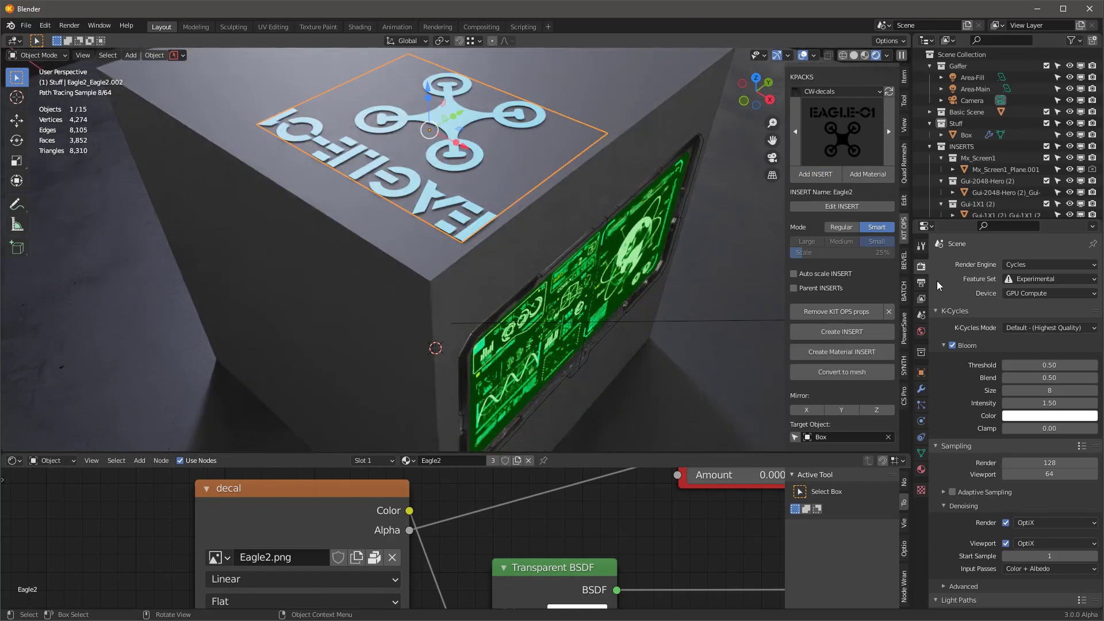
# Disable Diffuse, Glossy and Shadow in the Eagle2 decal's Ray Visibility settings
pyautogui.click(921, 373)
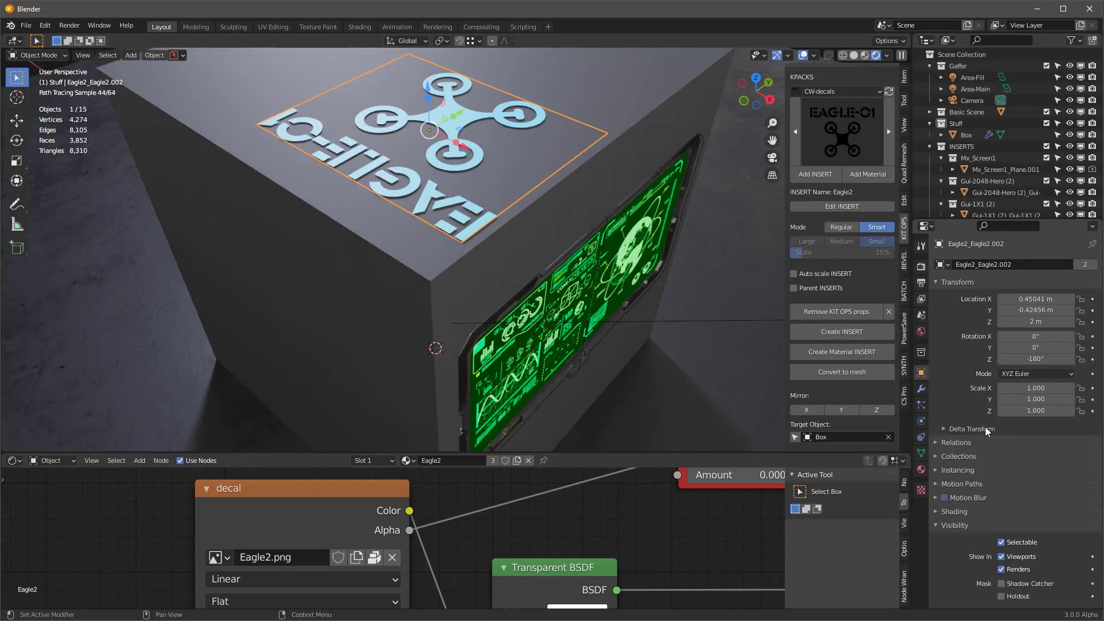
pyautogui.moveTo(608, 146); pyautogui.dragTo(460, 171, button='middle')
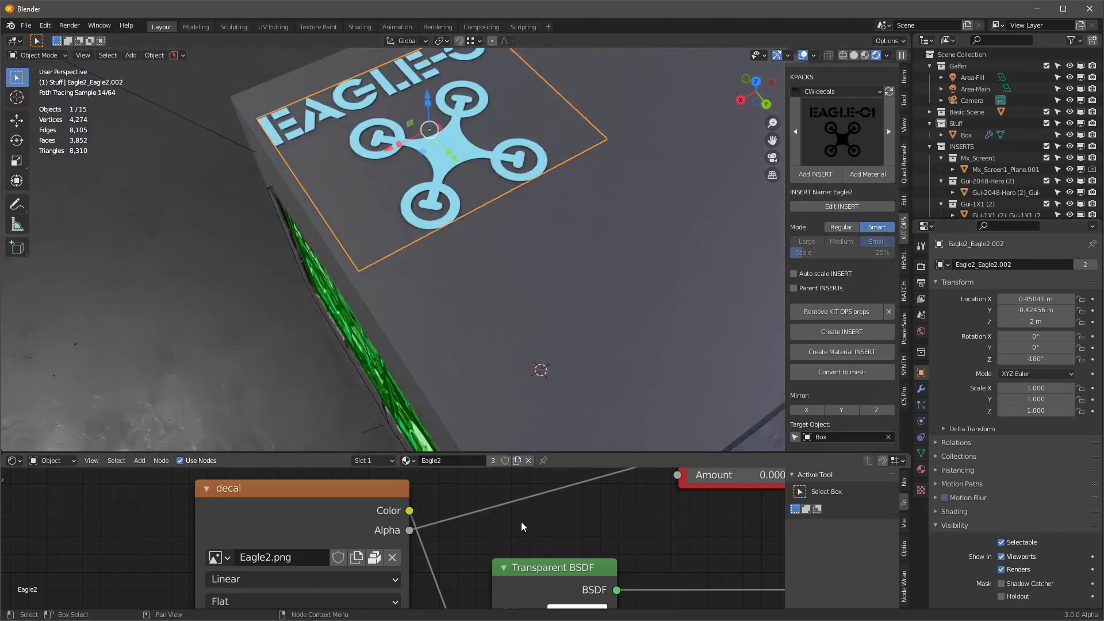
pyautogui.scroll(-2, 521, 522)
pyautogui.moveTo(521, 522); pyautogui.dragTo(328, 566, button='middle')
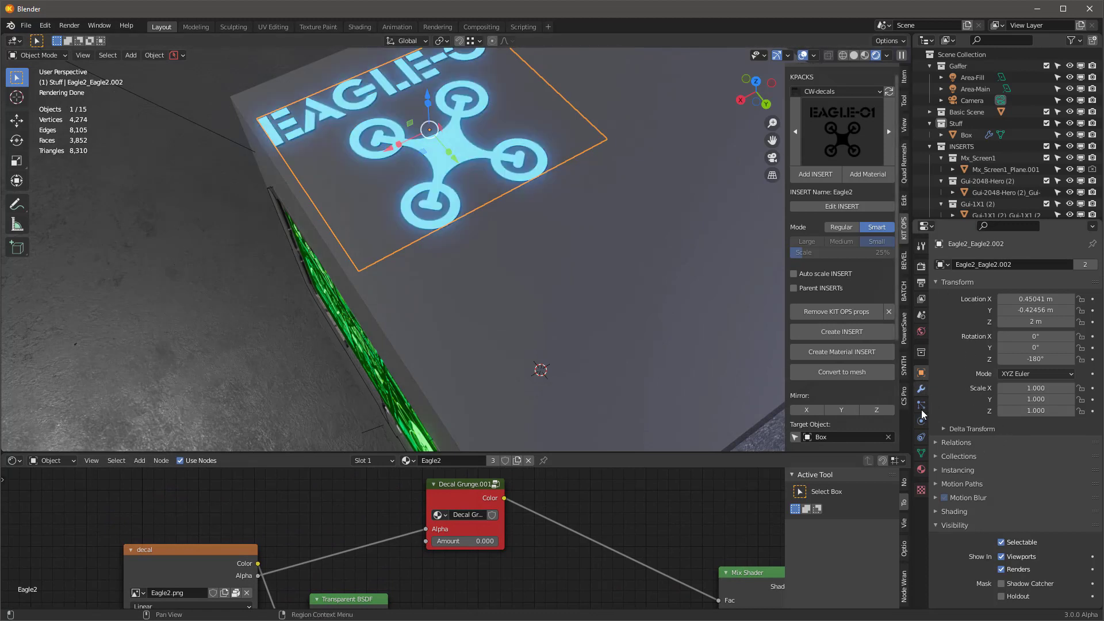
pyautogui.scroll(-6, 966, 489)
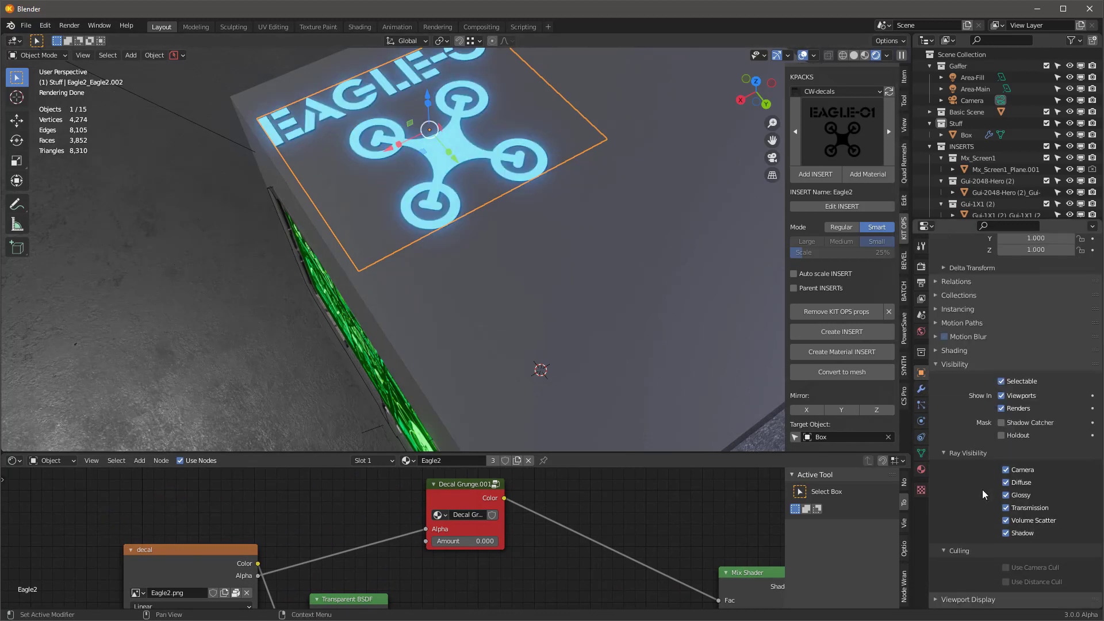
pyautogui.scroll(-1, 981, 489)
pyautogui.click(1006, 458)
pyautogui.click(1006, 471)
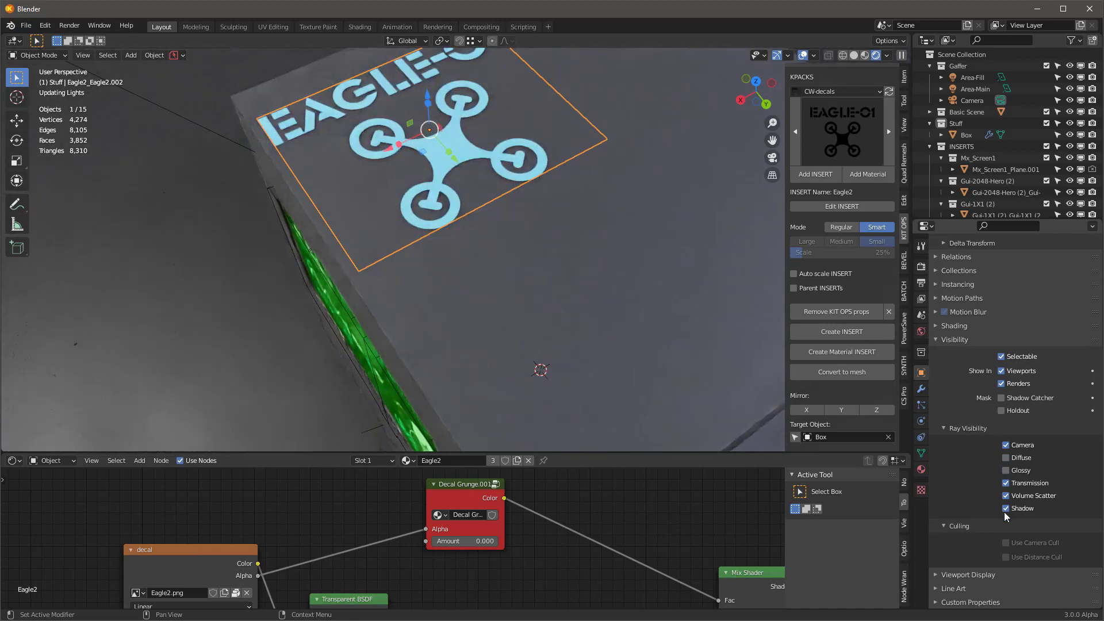
pyautogui.click(1006, 508)
# Move the Eagle2 decal about -0.279 m along X and align it vertically on the box's top face with KIT OPS
pyautogui.scroll(5, 444, 99)
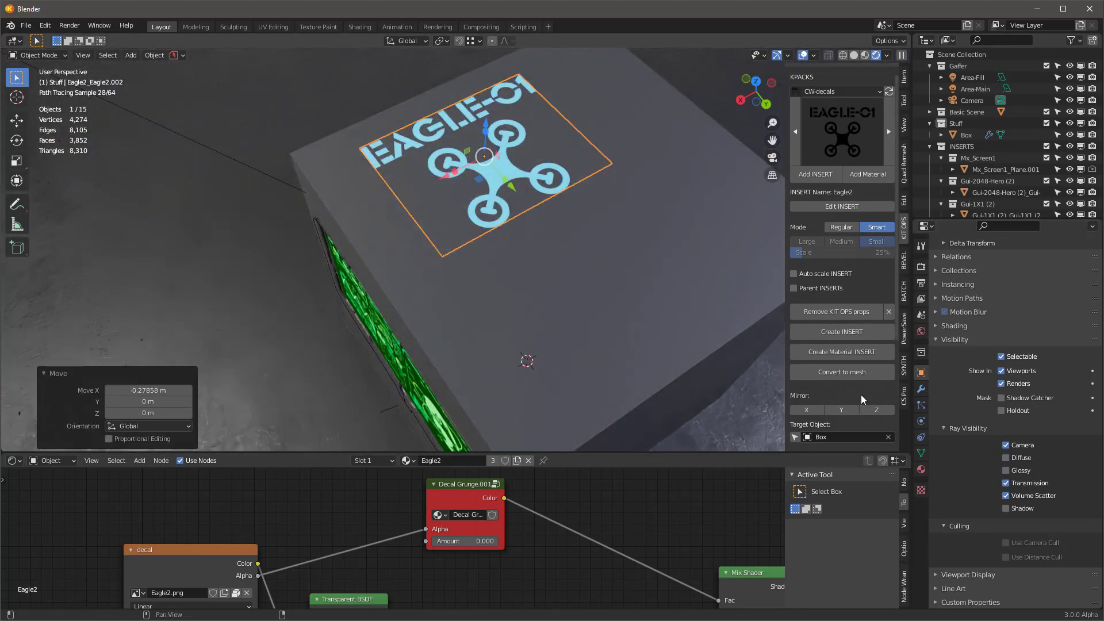
pyautogui.scroll(-6, 860, 395)
pyautogui.click(803, 391)
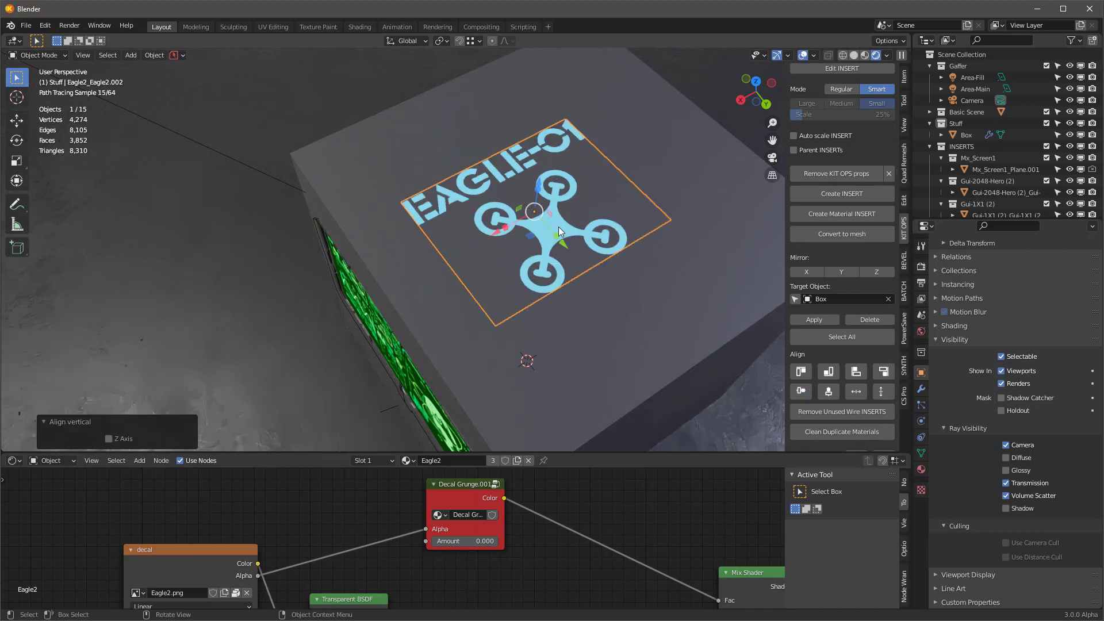
# Wear down the Eagle2 decal by setting its Decal Grunge node's Amount to 0.733
pyautogui.moveTo(557, 227)
pyautogui.mouseDown(button='middle')
pyautogui.moveTo(550, 212)
pyautogui.moveTo(570, 198)
pyautogui.moveTo(562, 240)
pyautogui.mouseUp(button='middle')
pyautogui.scroll(6, 570, 197)
pyautogui.scroll(-3, 556, 210)
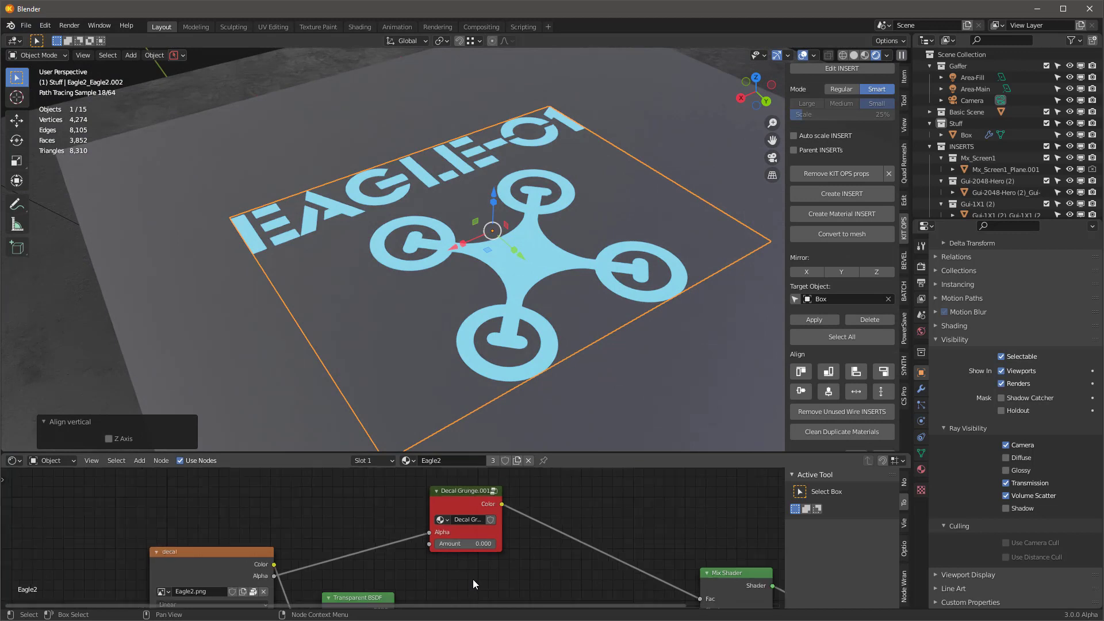
pyautogui.scroll(-3, 472, 578)
pyautogui.scroll(5, 568, 512)
pyautogui.moveTo(563, 514); pyautogui.dragTo(601, 505, button='middle')
pyautogui.moveTo(415, 567); pyautogui.dragTo(449, 566)
pyautogui.scroll(-3, 512, 484)
pyautogui.moveTo(439, 501); pyautogui.dragTo(440, 500)
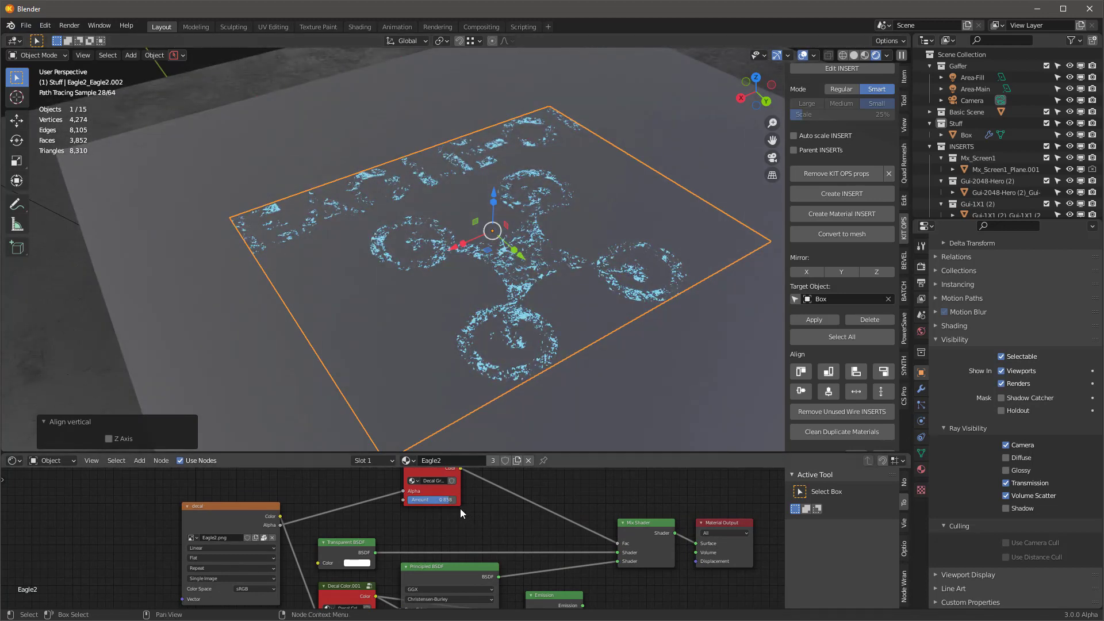
pyautogui.moveTo(449, 500); pyautogui.dragTo(443, 500)
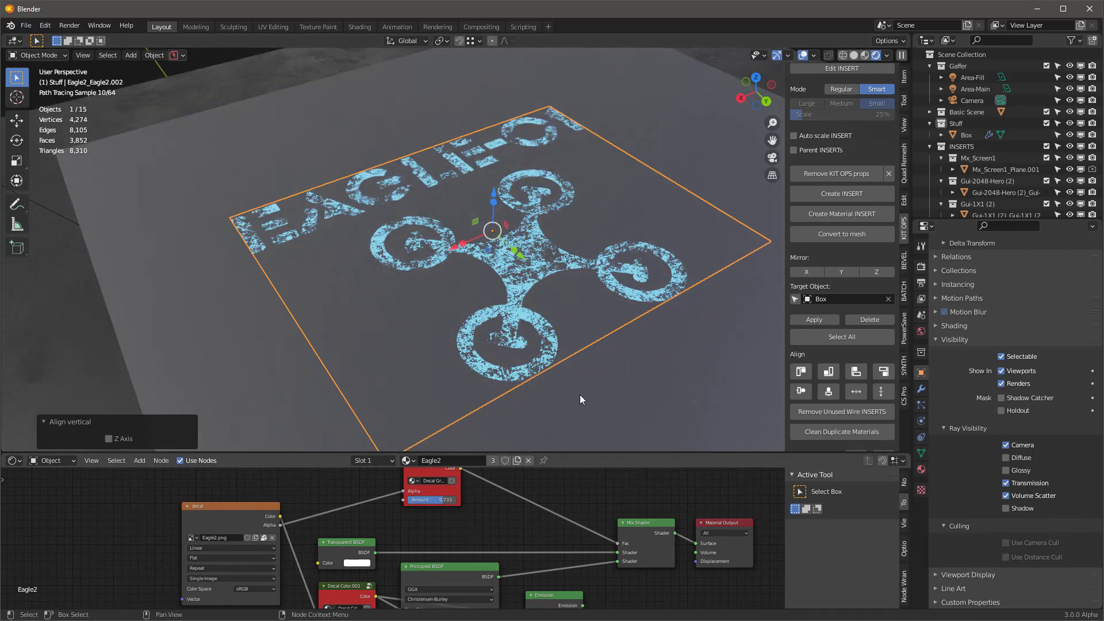
# Switch the viewport to Material Preview shading and inspect the grunge on the Eagle2 decal and its Decal Grunge node
pyautogui.moveTo(631, 268); pyautogui.dragTo(622, 266, button='middle')
pyautogui.press('z')
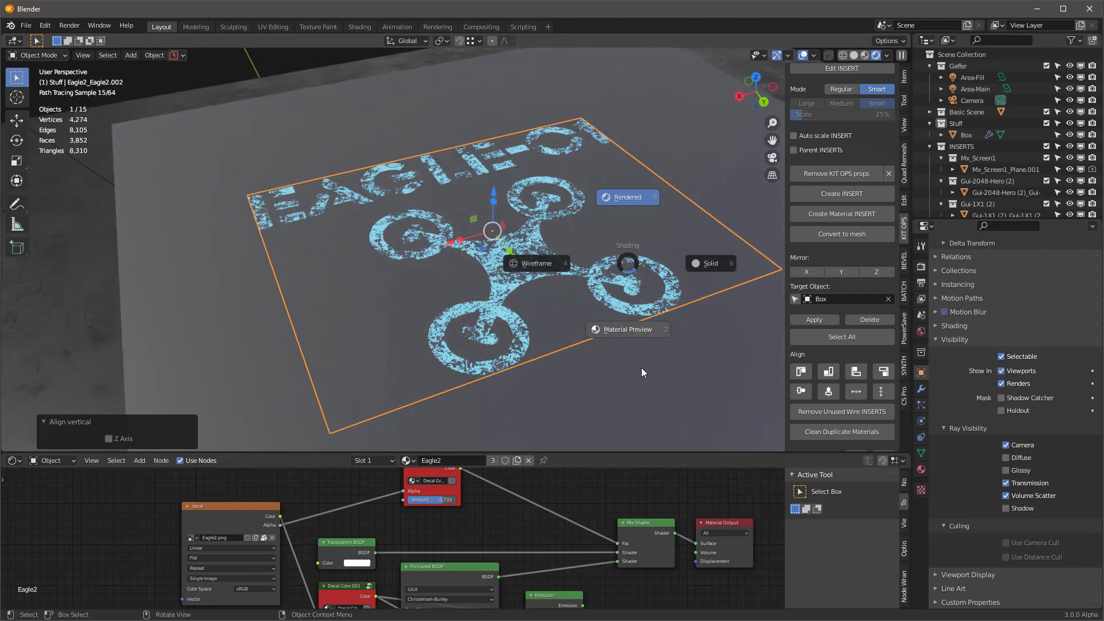
pyautogui.click(641, 368)
pyautogui.moveTo(540, 360); pyautogui.dragTo(484, 347, button='middle')
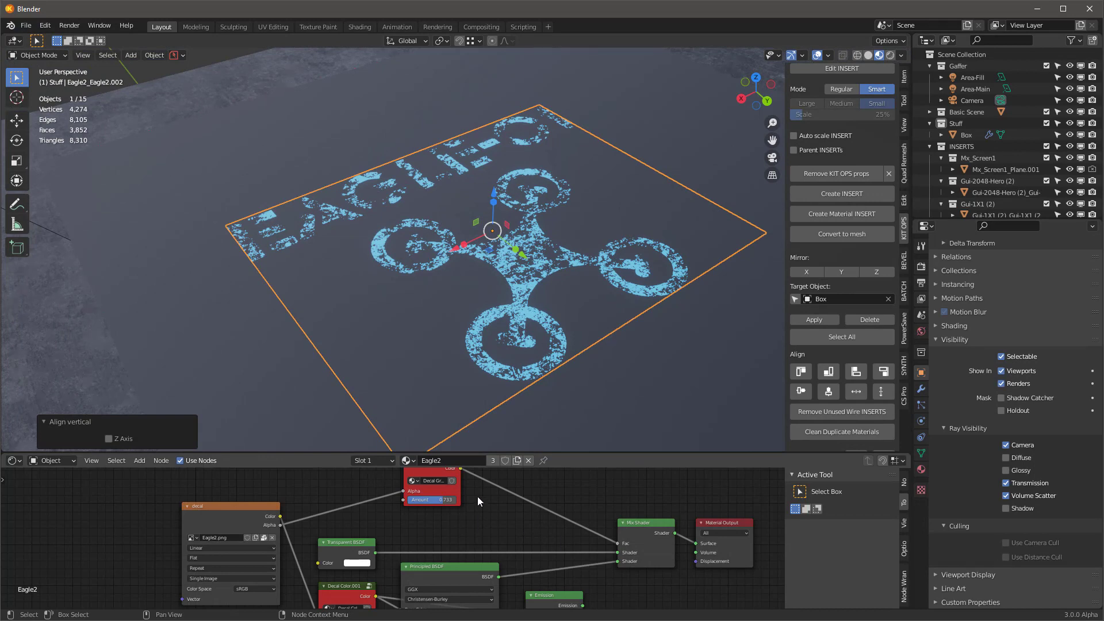
pyautogui.moveTo(477, 500); pyautogui.dragTo(461, 527, button='middle')
pyautogui.scroll(3, 431, 500)
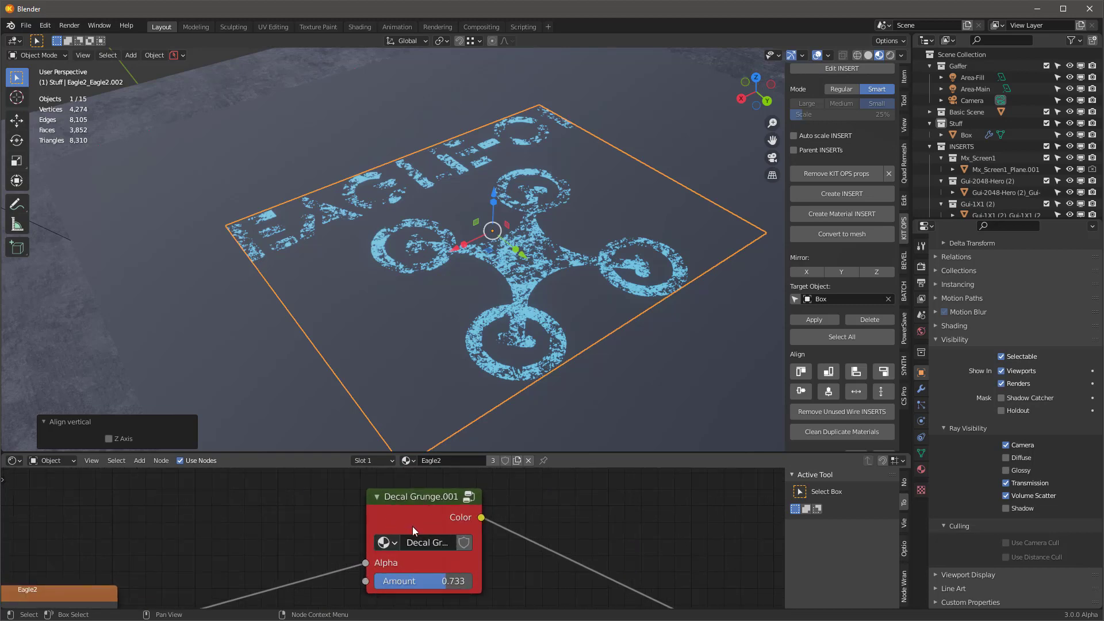
pyautogui.moveTo(657, 267)
pyautogui.mouseDown(button='middle')
pyautogui.moveTo(481, 251)
pyautogui.moveTo(584, 268)
pyautogui.moveTo(644, 261)
pyautogui.mouseUp(button='middle')
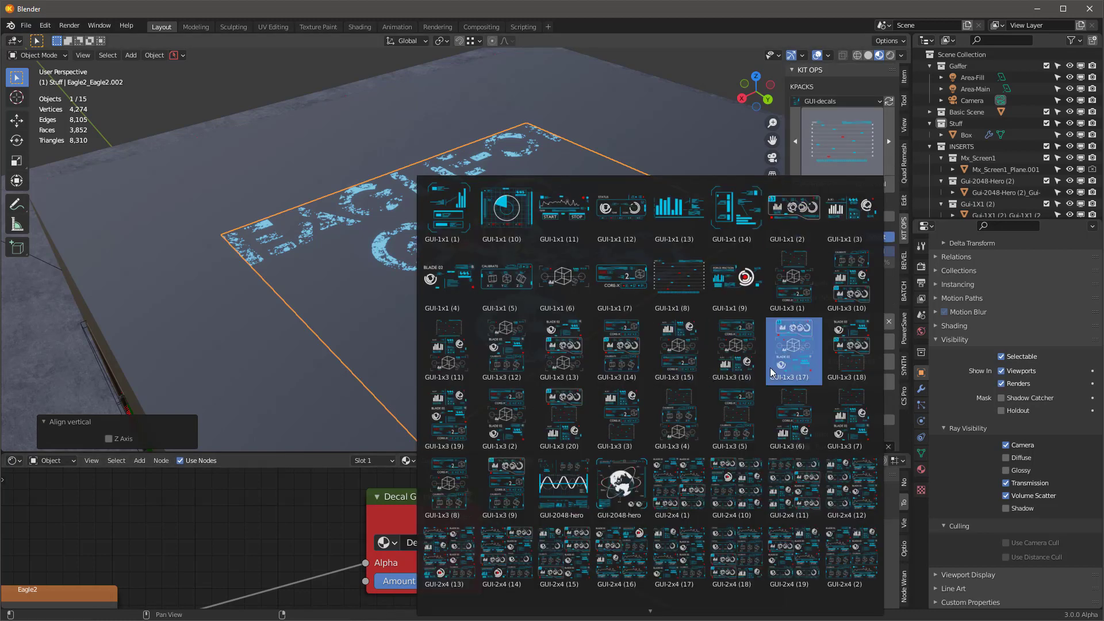
# Look through the INSERT thumbnails with the KPACK set back to GUI-decals, and close the list
pyautogui.scroll(10, 660, 605)
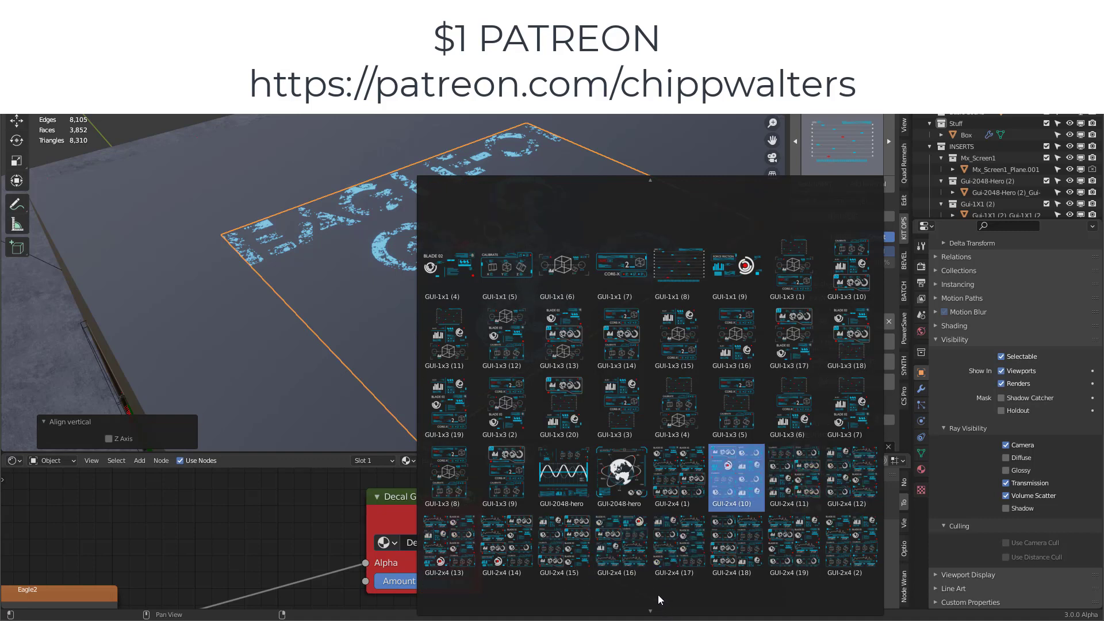
pyautogui.scroll(1, 693, 179)
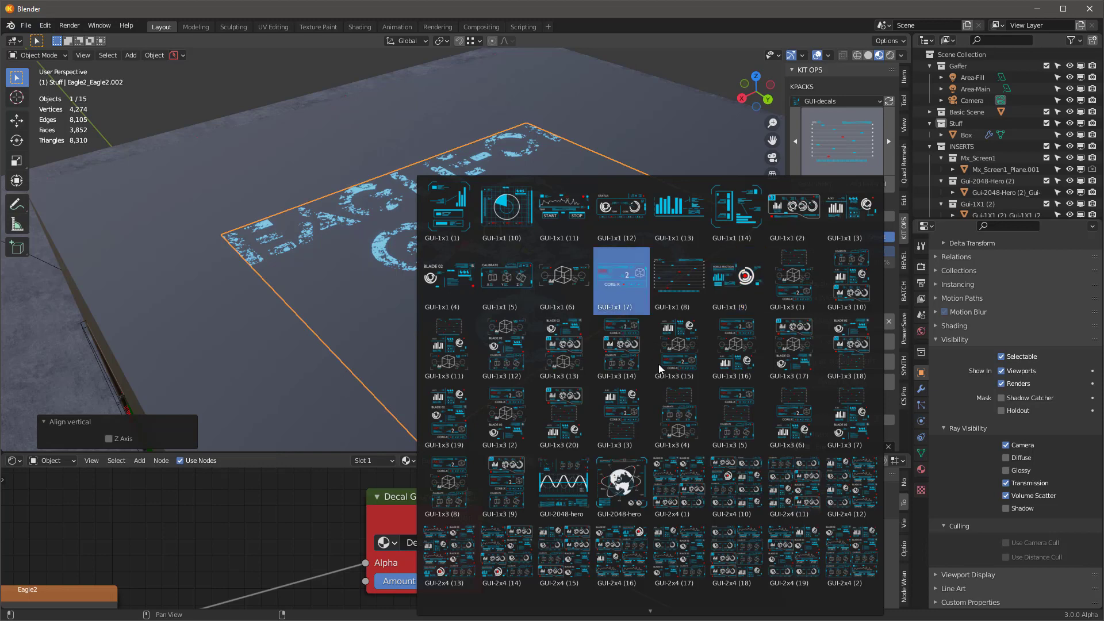
pyautogui.click(671, 63)
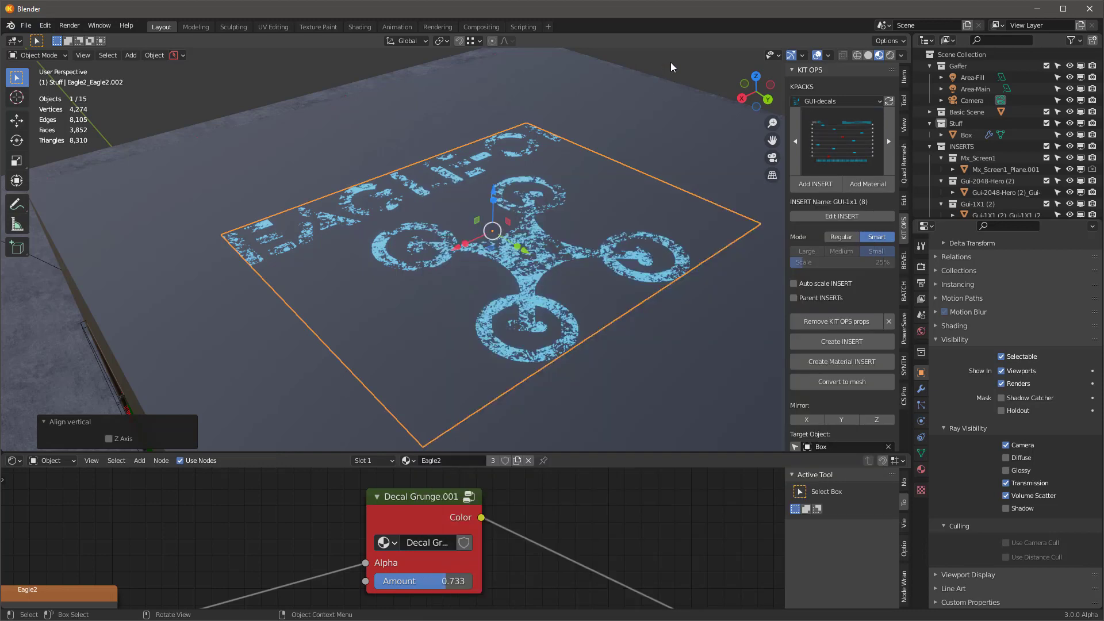